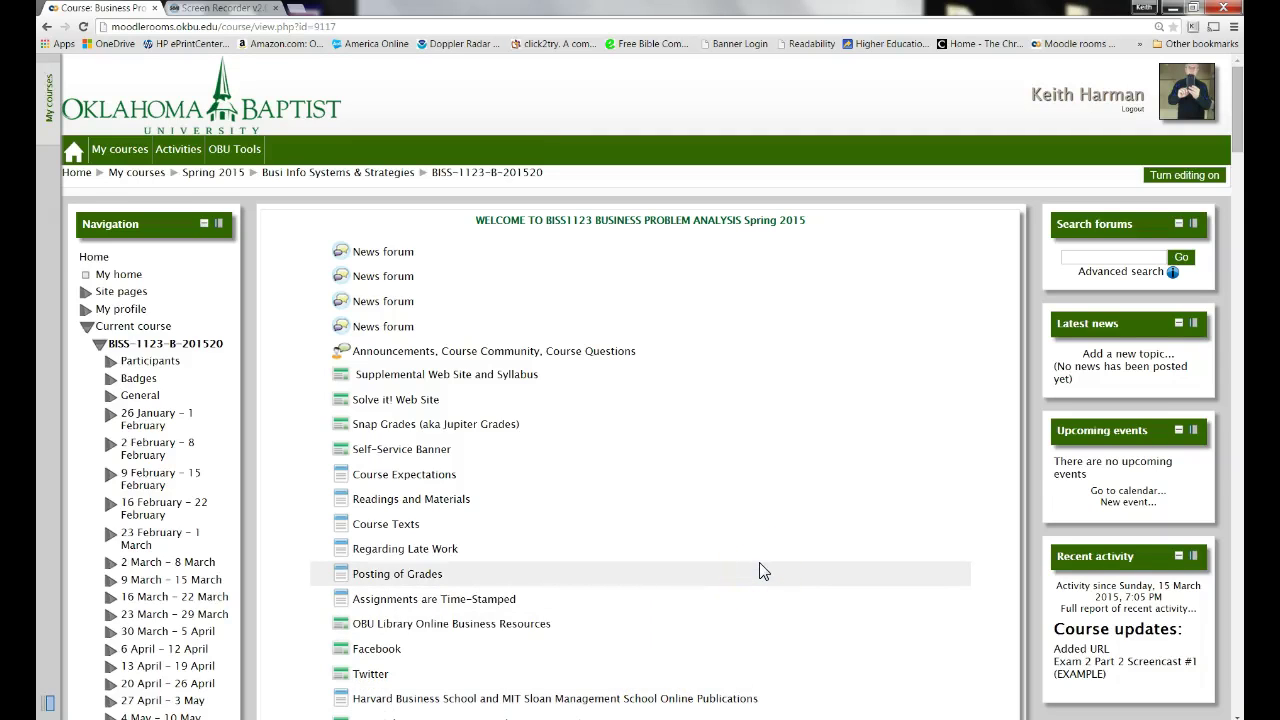
Look through the course page down to the Exam 2 Part 2 materials listed under Week 11
{"action": "scroll", "coordinate": [760, 570], "scroll_direction": "down", "scroll_amount": 20}
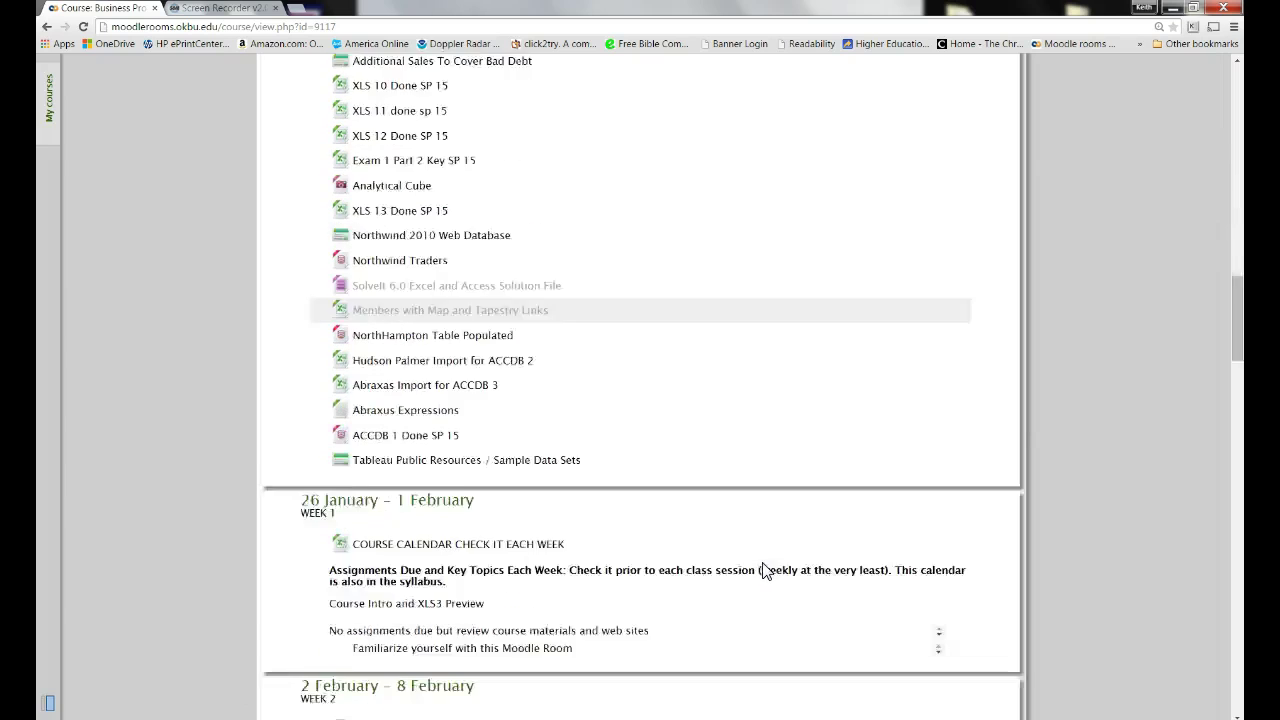
{"action": "scroll", "coordinate": [765, 570], "scroll_direction": "down", "scroll_amount": 1}
{"action": "scroll", "coordinate": [765, 570], "scroll_direction": "down", "scroll_amount": 8}
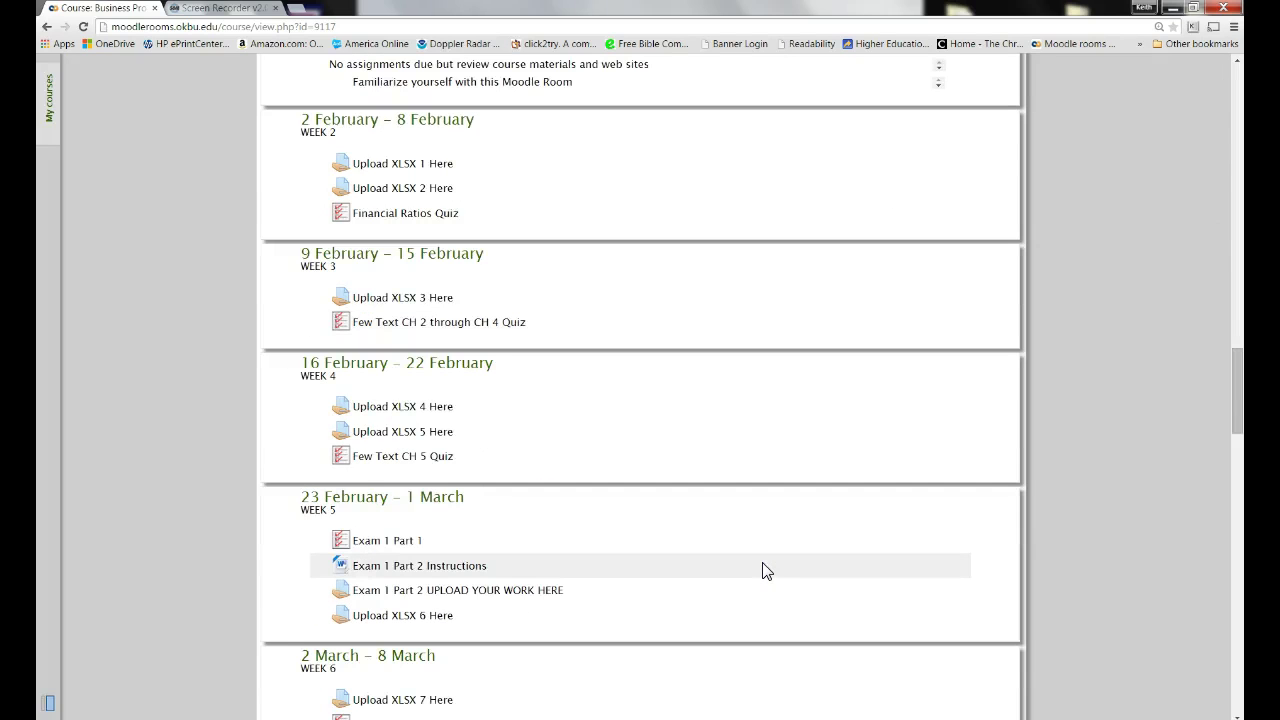
{"action": "scroll", "coordinate": [765, 570], "scroll_direction": "down", "scroll_amount": 11}
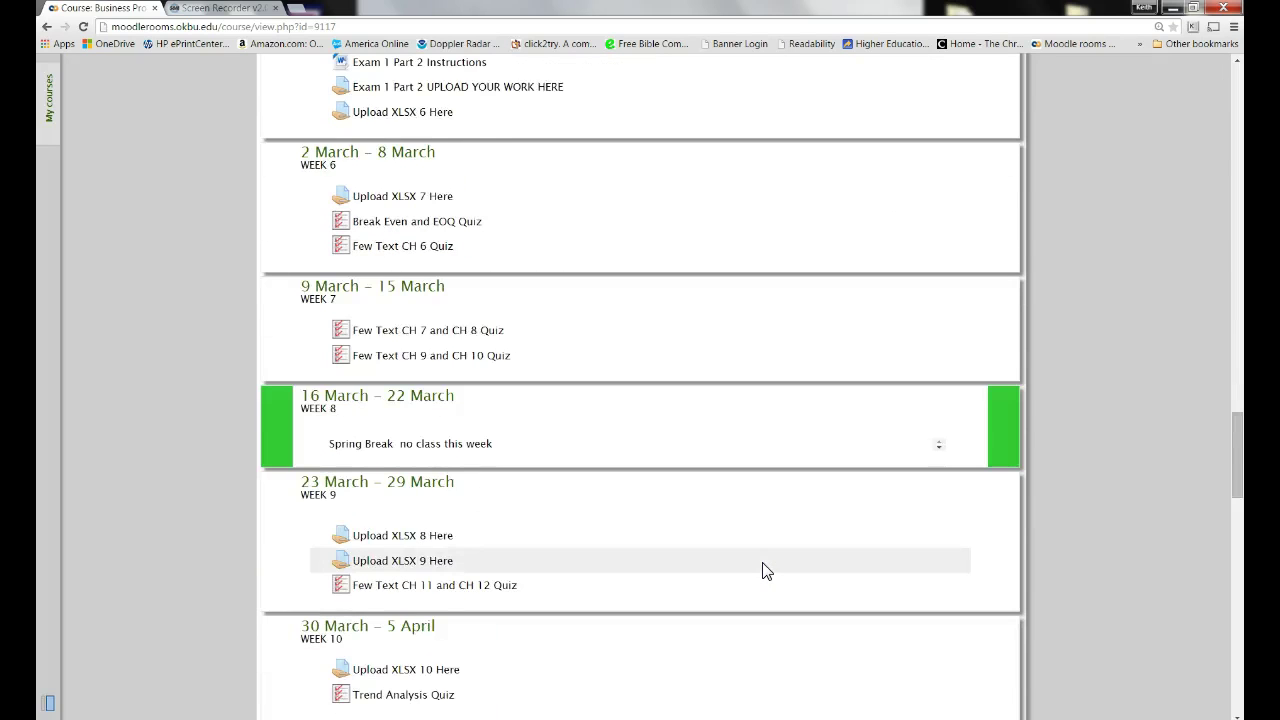
{"action": "scroll", "coordinate": [765, 570], "scroll_direction": "down", "scroll_amount": 3}
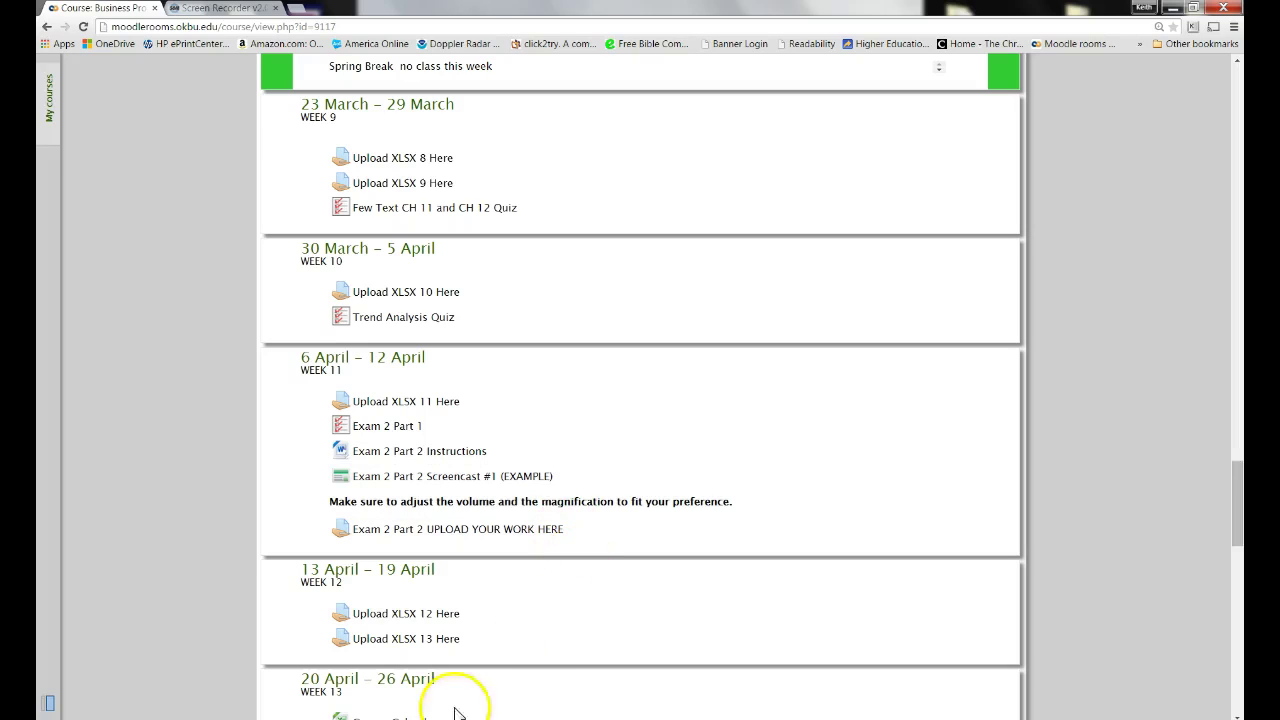
Switch to the EXAMPLE BISS 1123 Exam 2 Part 2 document in Word and highlight the Problem 2 task paragraph in yellow
{"action": "mouse_move", "coordinate": [425, 714]}
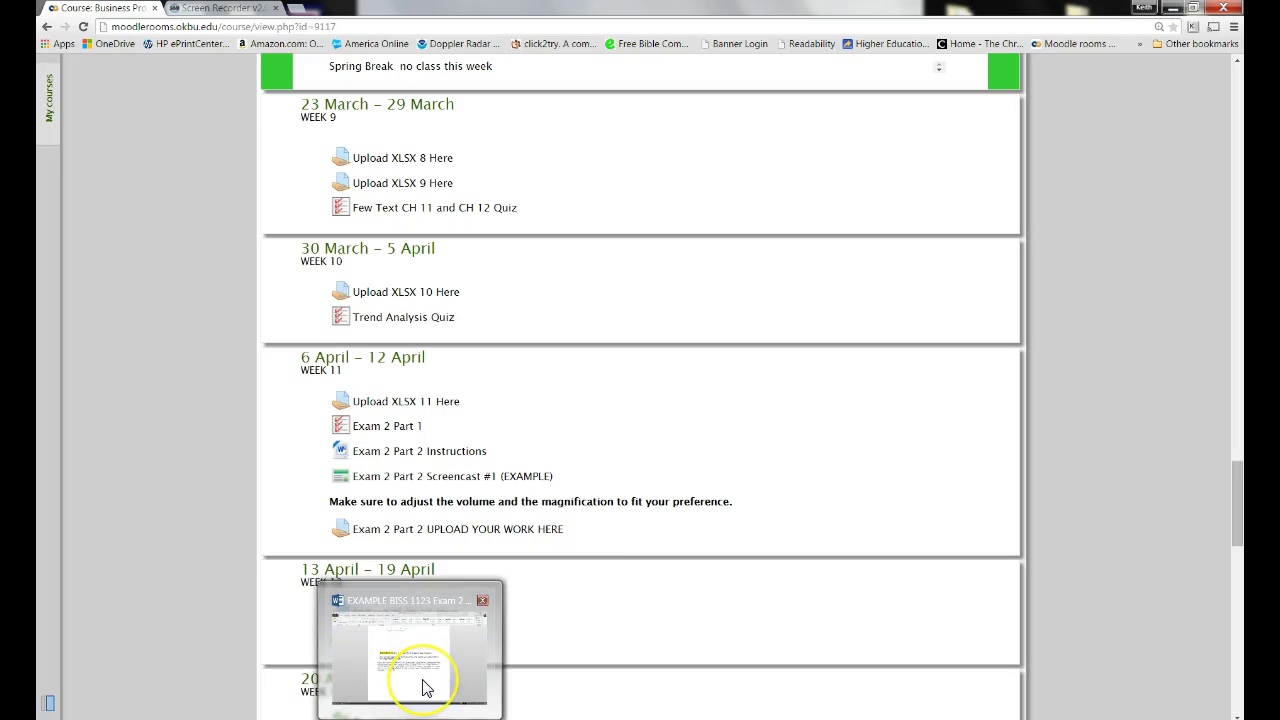
{"action": "left_click", "coordinate": [424, 688]}
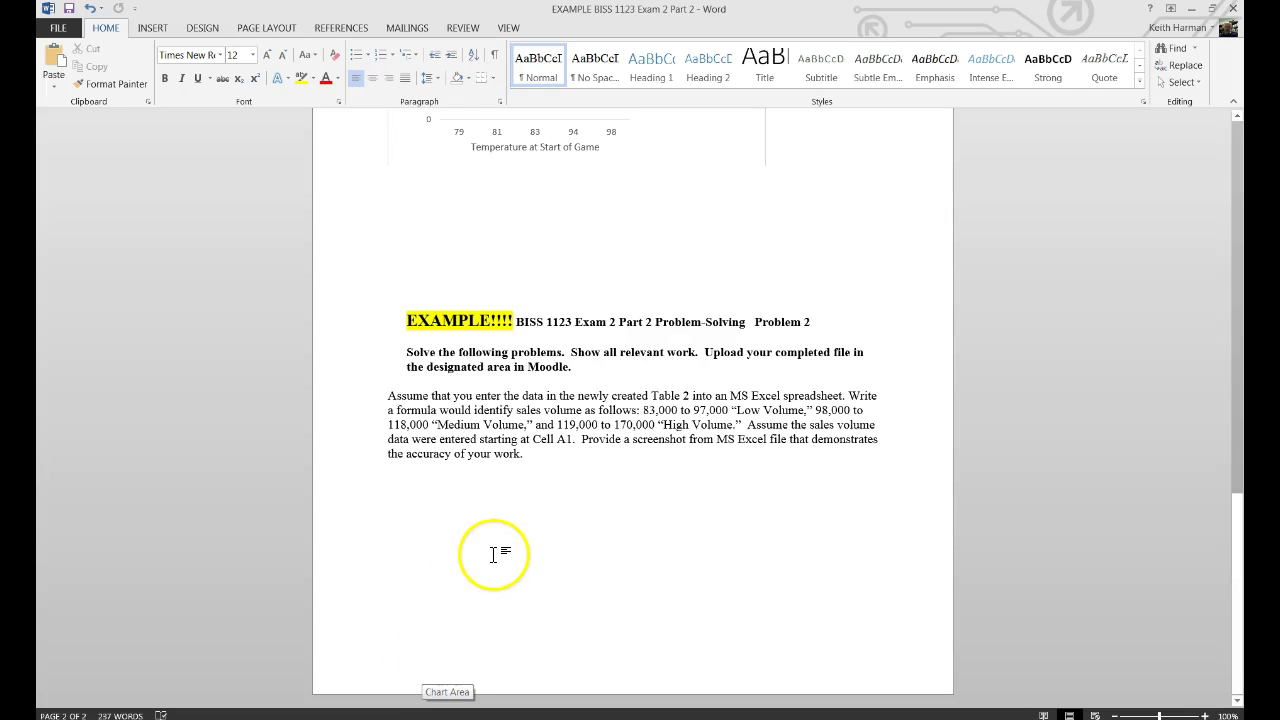
{"action": "scroll", "coordinate": [494, 554], "scroll_direction": "up", "scroll_amount": 2}
{"action": "scroll", "coordinate": [494, 554], "scroll_direction": "down", "scroll_amount": 2}
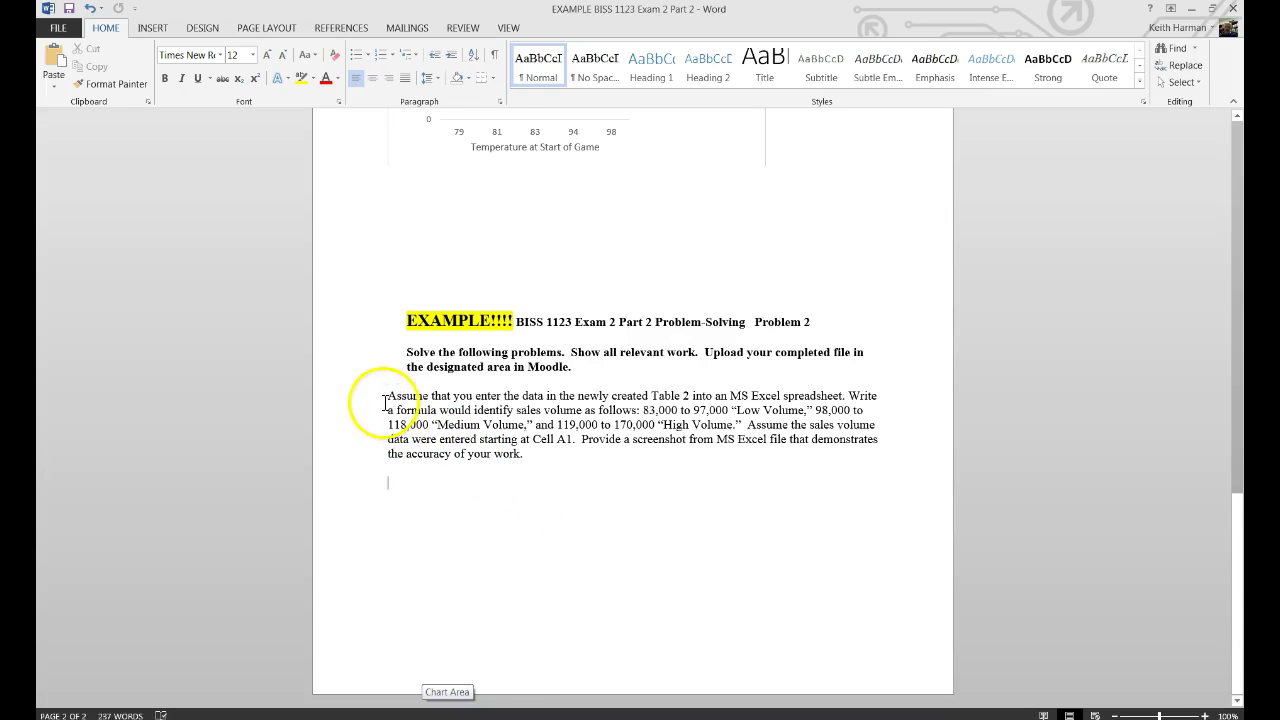
{"action": "left_click_drag", "start_coordinate": [388, 396], "coordinate": [854, 463]}
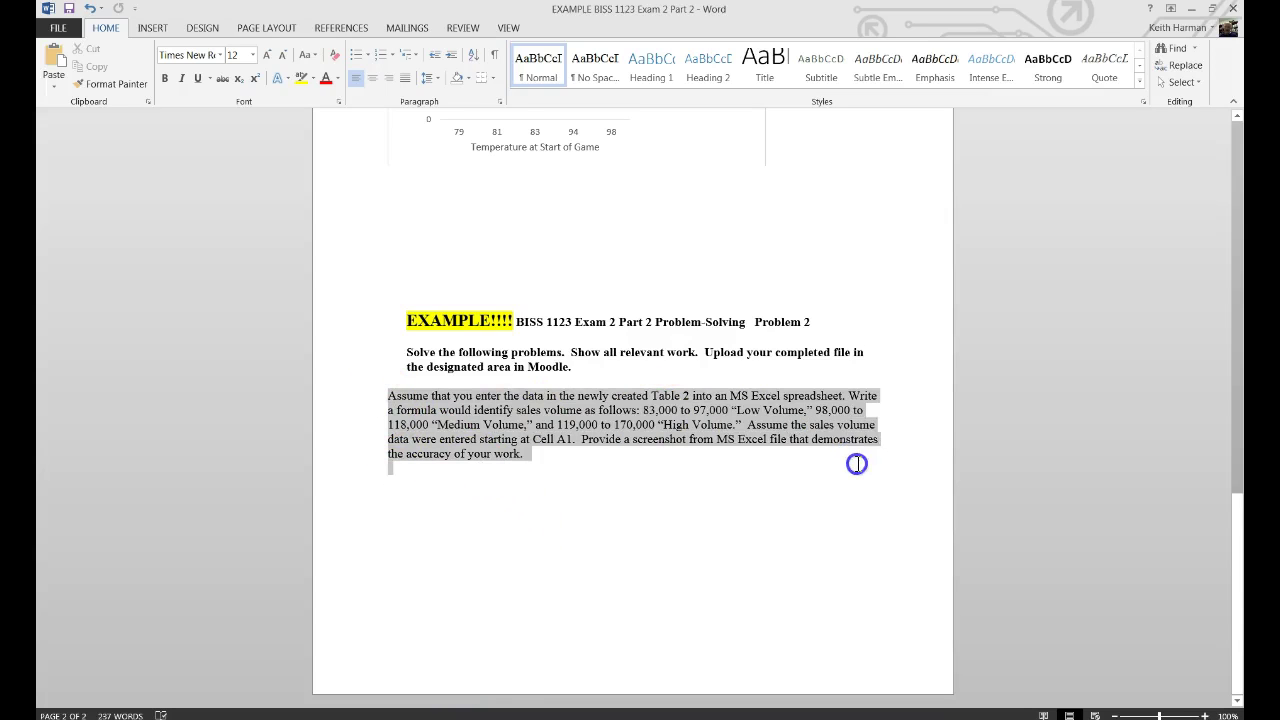
{"action": "left_click", "coordinate": [305, 80]}
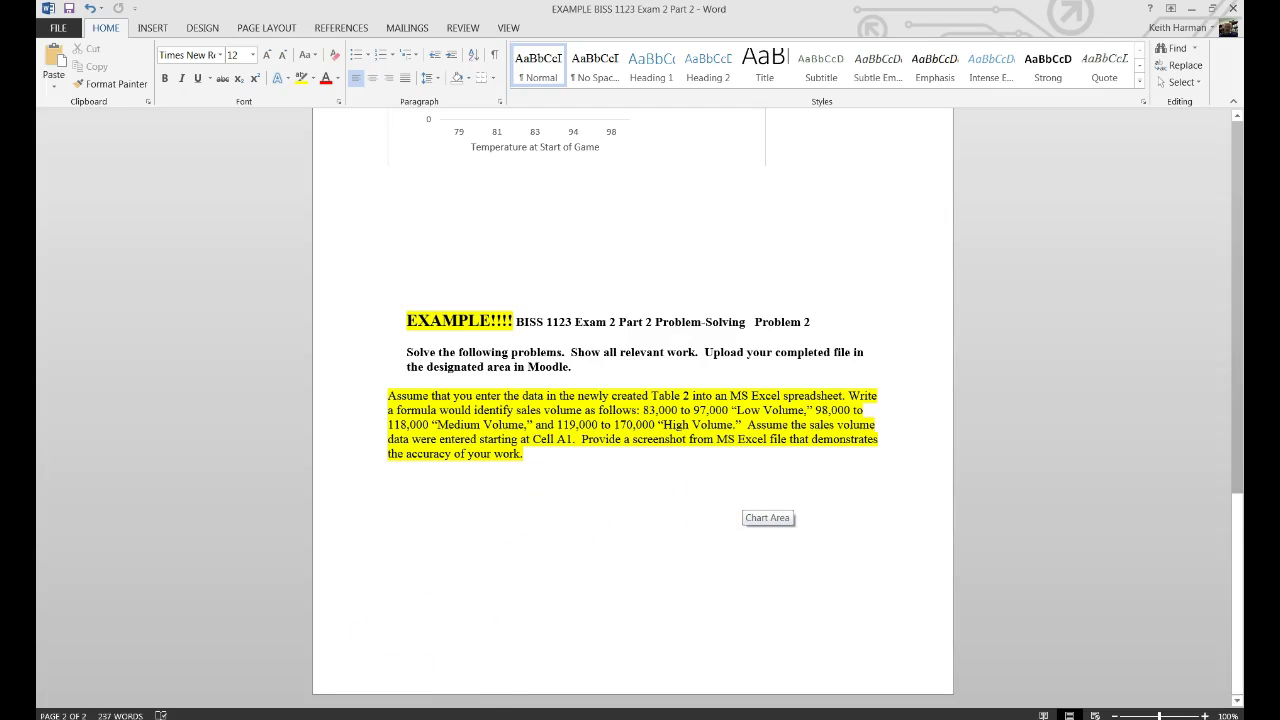
Switch to the Book1 workbook in Excel and view the Table 2 data and chart on Sheet1
{"action": "mouse_move", "coordinate": [410, 700]}
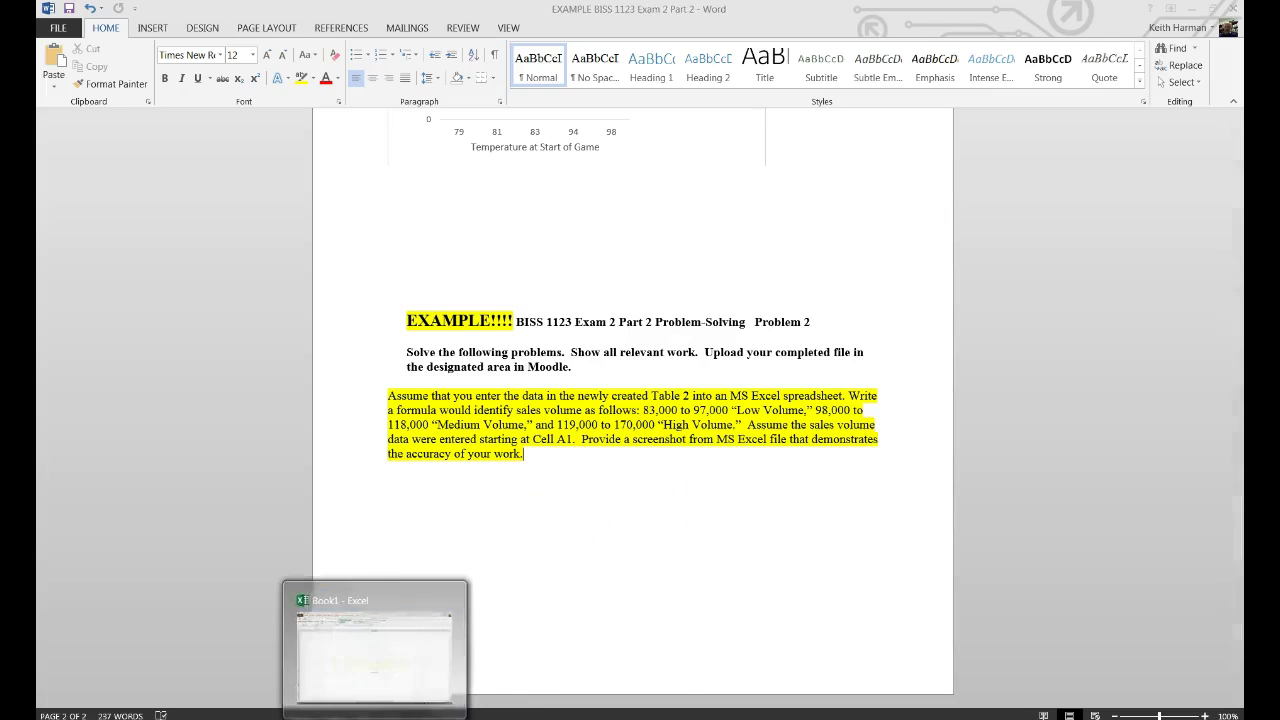
{"action": "left_click", "coordinate": [372, 690]}
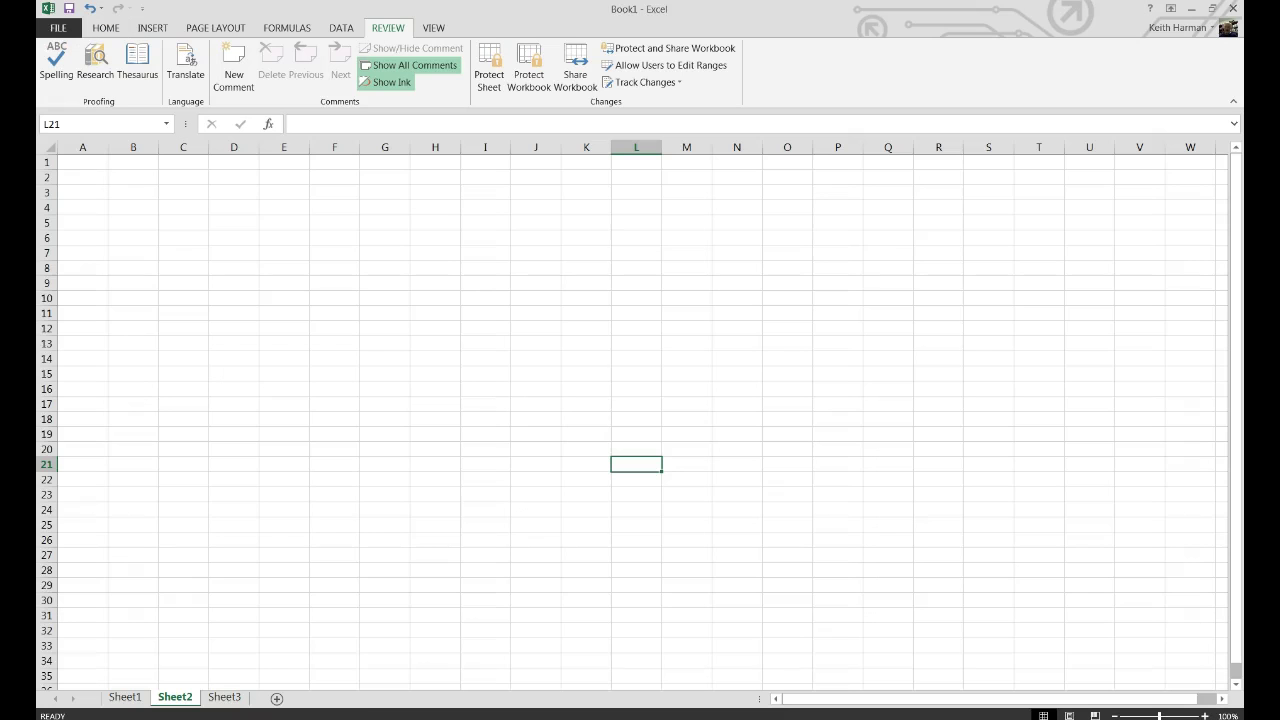
{"action": "left_click", "coordinate": [126, 697]}
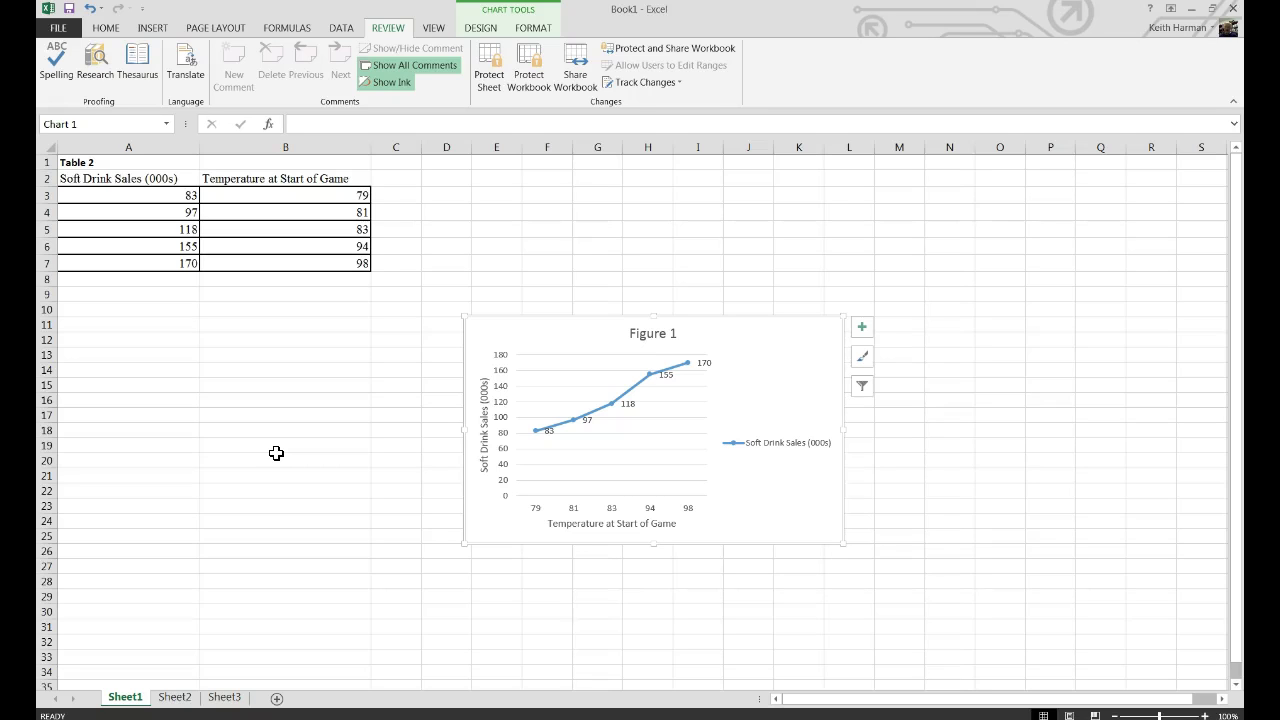
Enter the title "Look Up Table" in cell F2 of Sheet2
{"action": "left_click", "coordinate": [175, 703]}
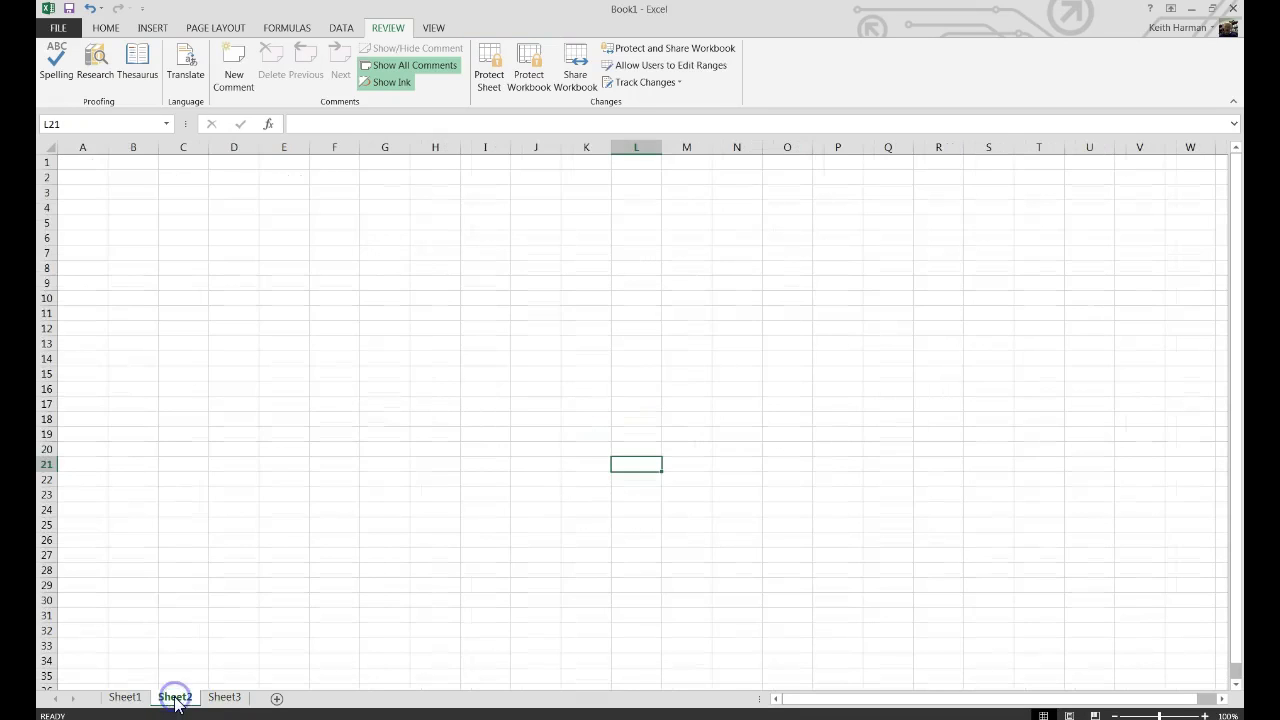
{"action": "left_click", "coordinate": [100, 162]}
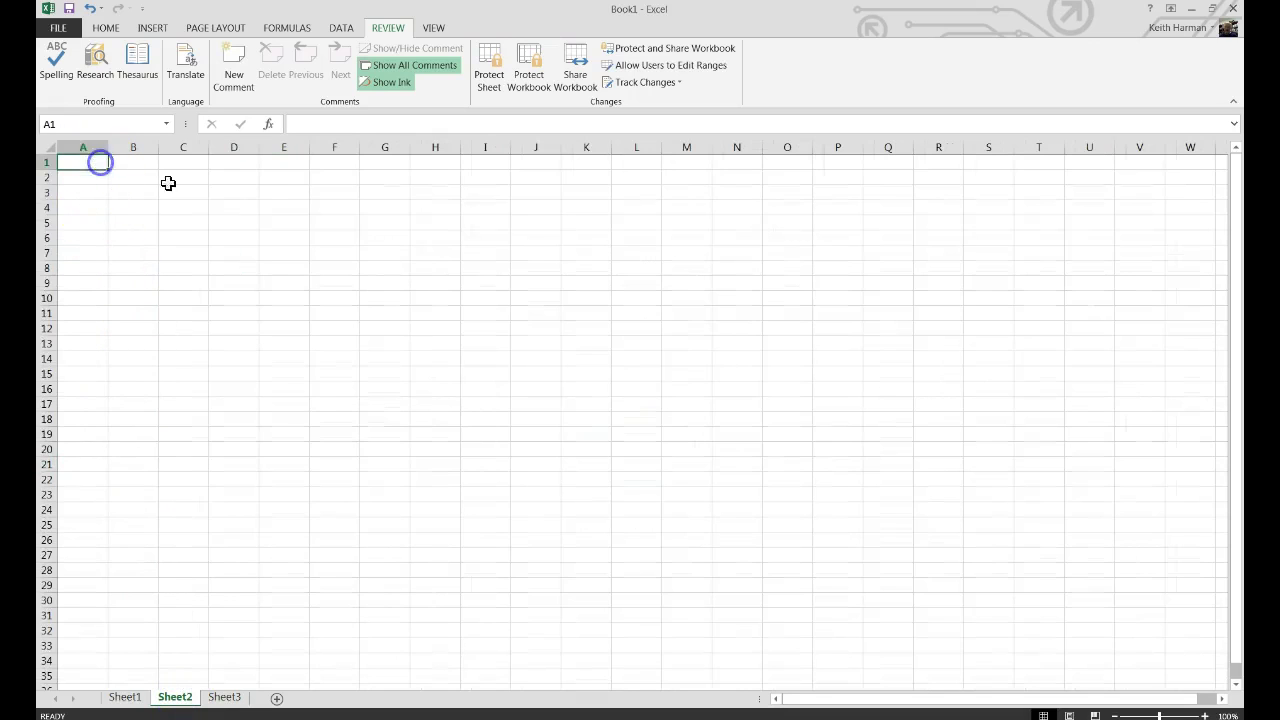
{"action": "left_click", "coordinate": [334, 164]}
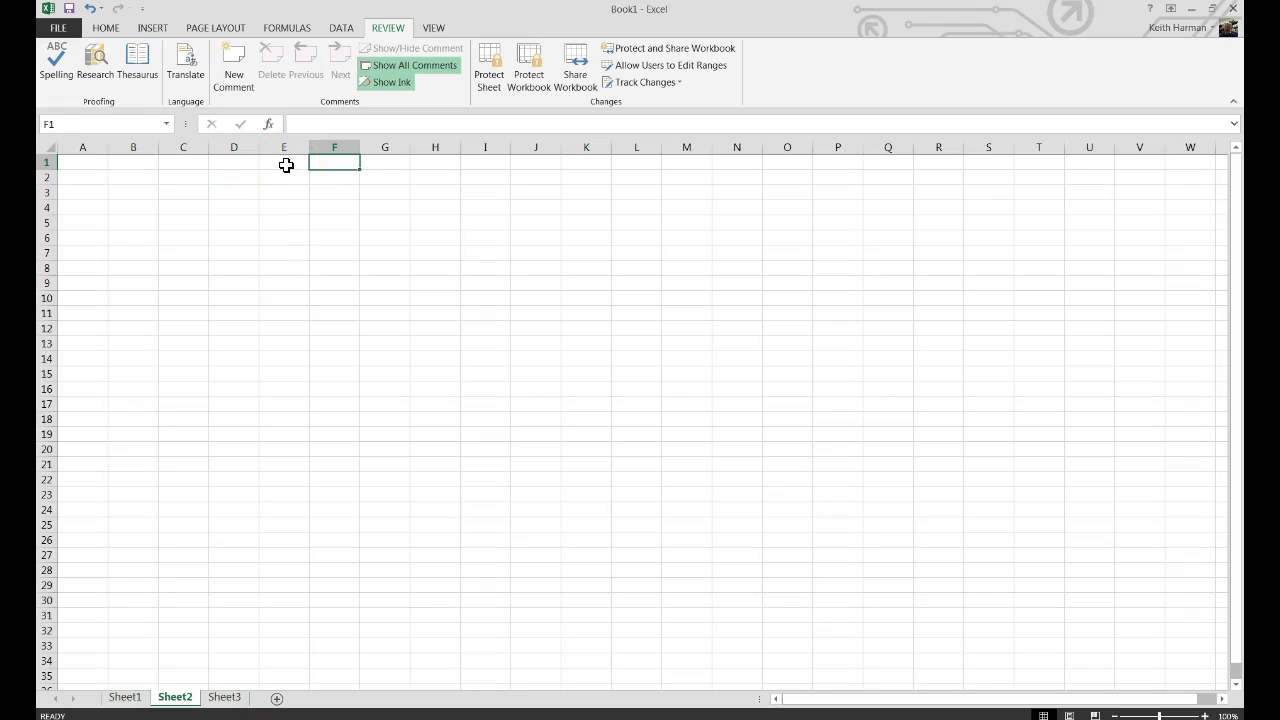
{"action": "left_click", "coordinate": [328, 181]}
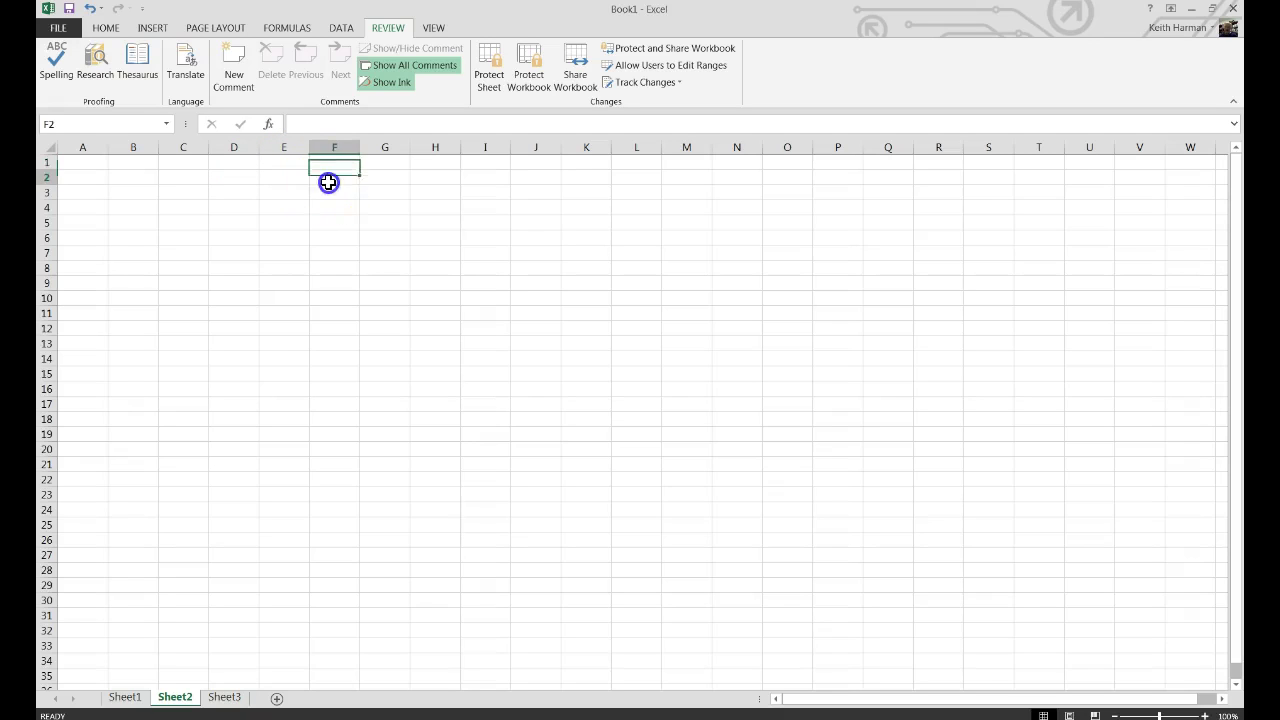
{"action": "type", "text": "Look"}
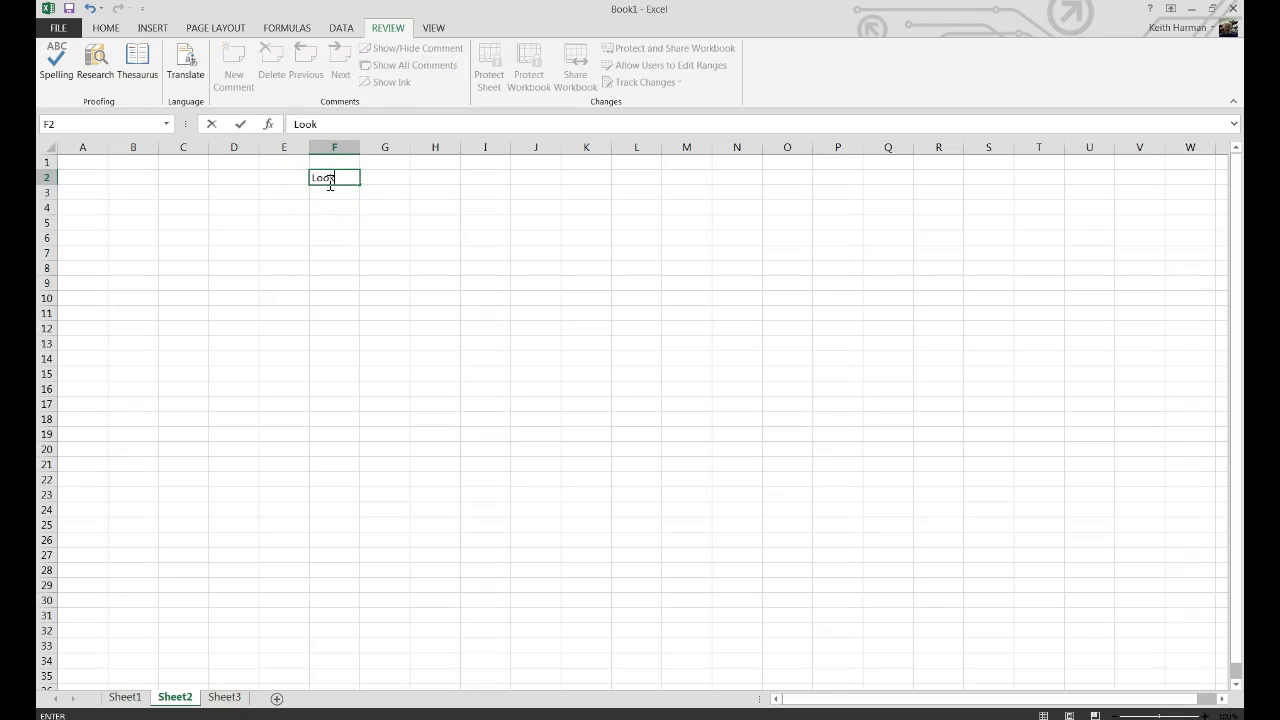
{"action": "type", "text": " Up tag"}
{"action": "type", "text": "ble"}
{"action": "key", "text": "BackSpace"}
{"action": "key", "text": "BackSpace"}
{"action": "key", "text": "BackSpace"}
{"action": "key", "text": "BackSpace"}
{"action": "key", "text": "BackSpace"}
{"action": "key", "text": "BackSpace"}
{"action": "key", "text": "BackSpace"}
{"action": "key", "text": "BackSpace"}
{"action": "key", "text": "BackSpace"}
{"action": "key", "text": "BackSpace"}
{"action": "type", "text": "Up Table"}
{"action": "left_click", "coordinate": [395, 189]}
Merge and center the Look Up Table title across cells F2 and G2
{"action": "left_click", "coordinate": [342, 177]}
{"action": "left_click_drag", "start_coordinate": [342, 177], "coordinate": [369, 176]}
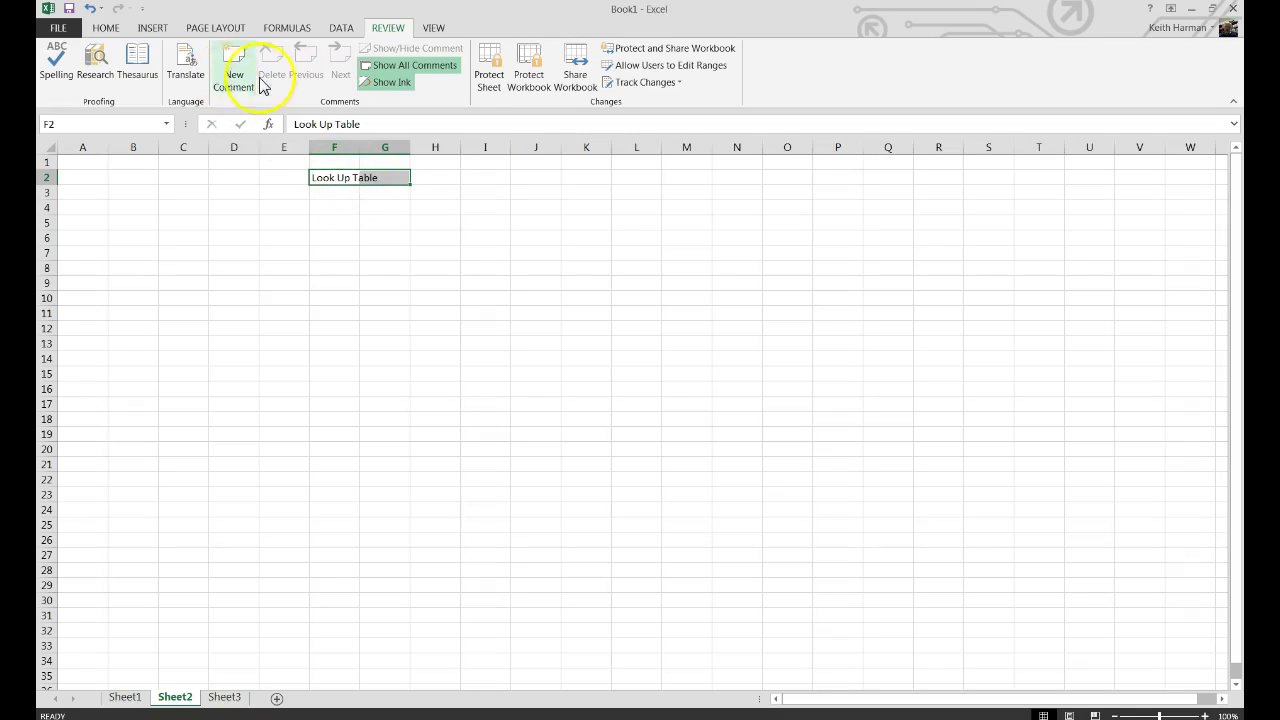
{"action": "left_click", "coordinate": [106, 28]}
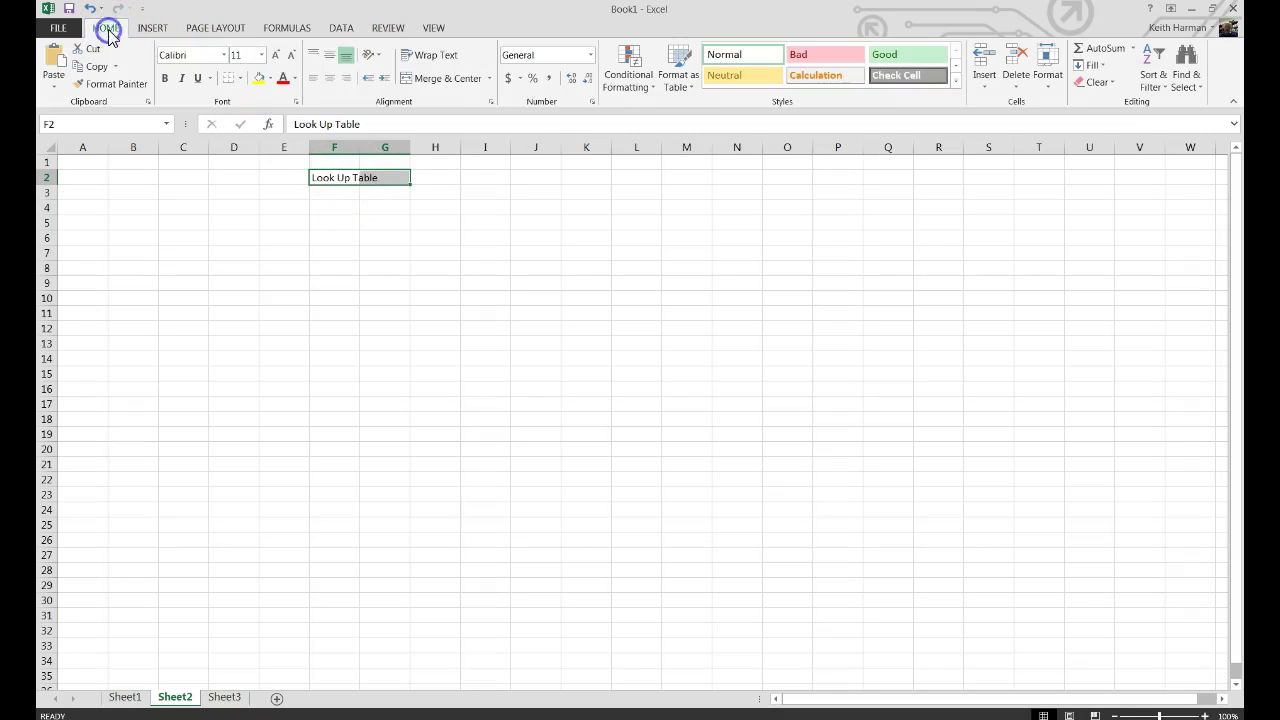
{"action": "left_click", "coordinate": [444, 80]}
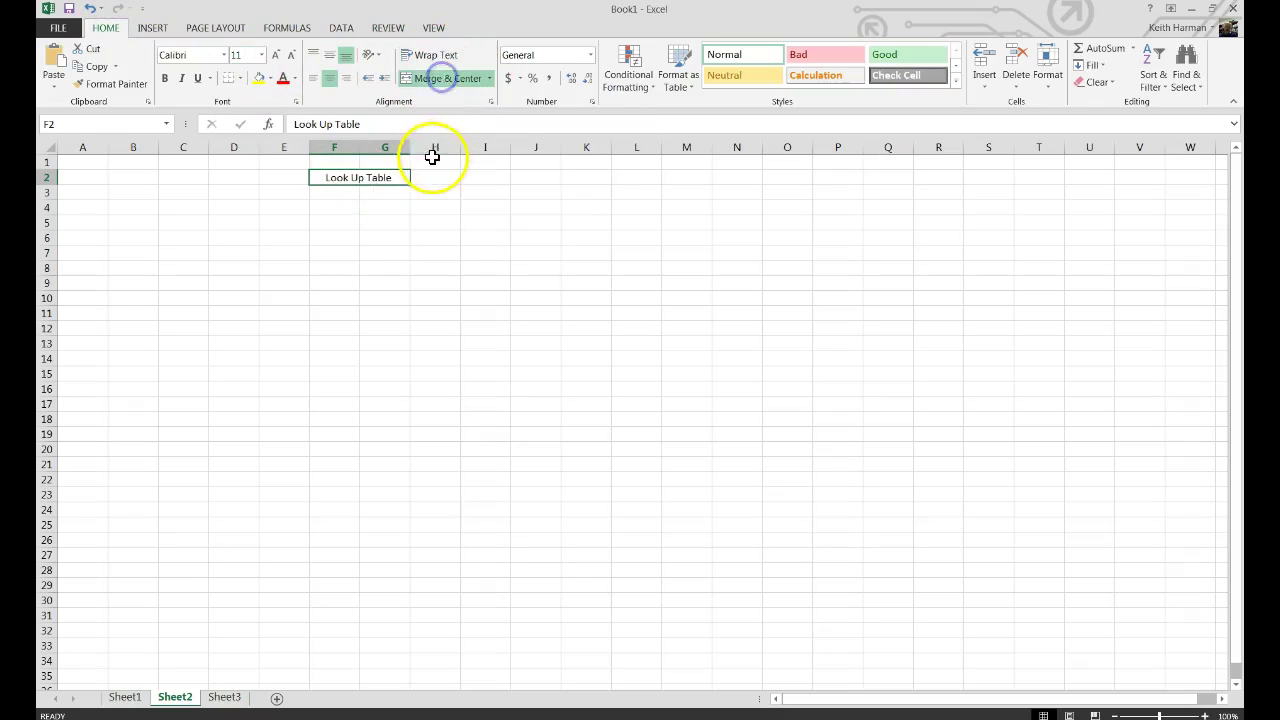
Enter the lower sales limits 83, 98 and 119 in cells F3 to F5 under the title
{"action": "left_click", "coordinate": [351, 190]}
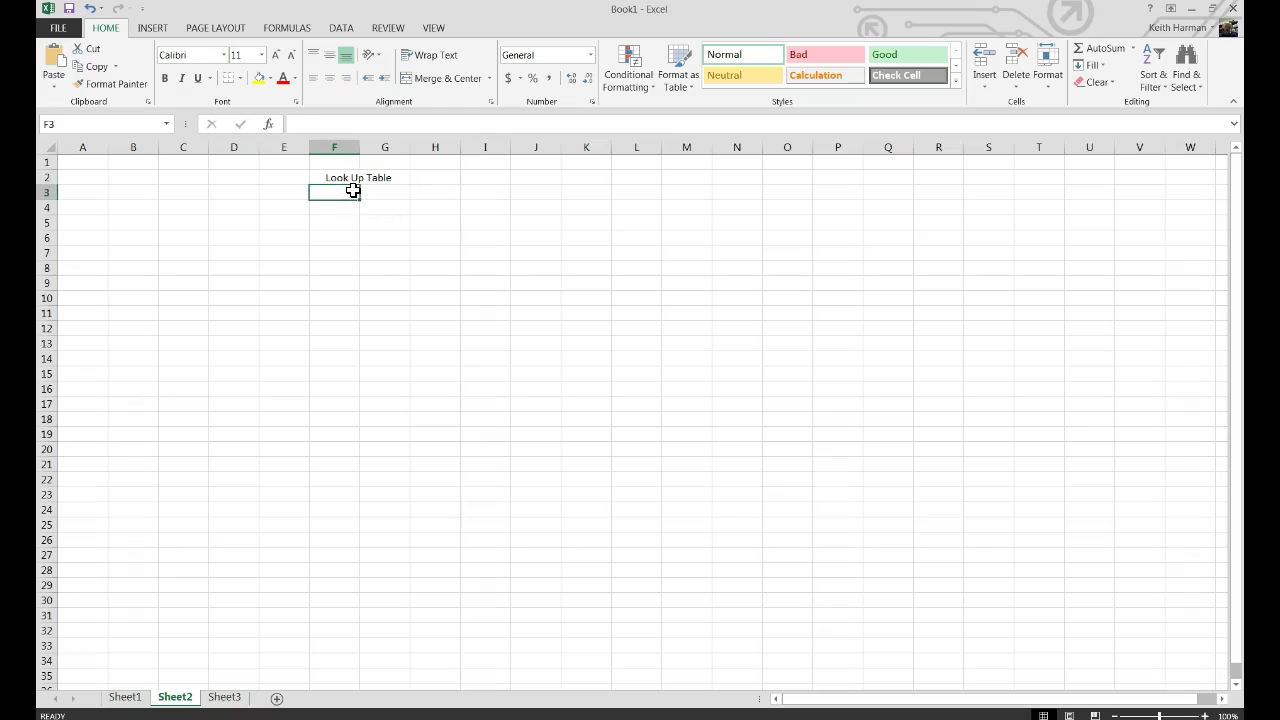
{"action": "type", "text": "ID"}
{"action": "key", "text": "Escape"}
{"action": "key", "text": "Return"}
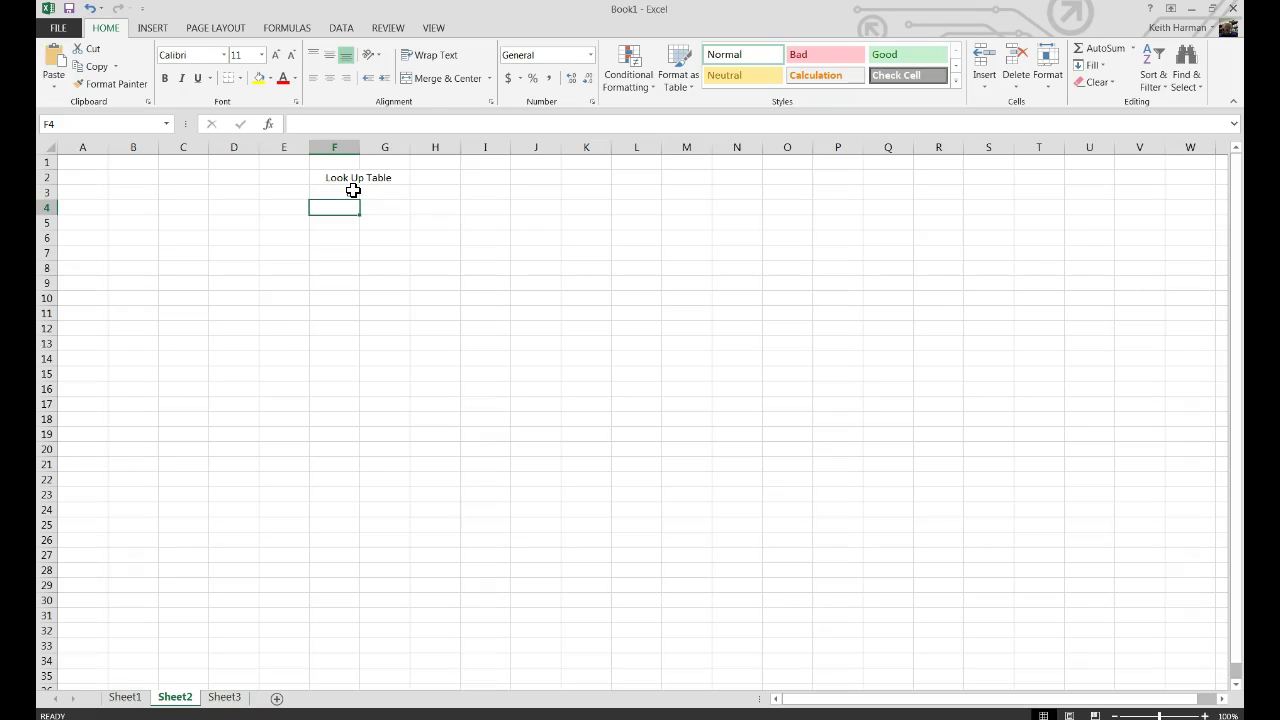
{"action": "type", "text": "98"}
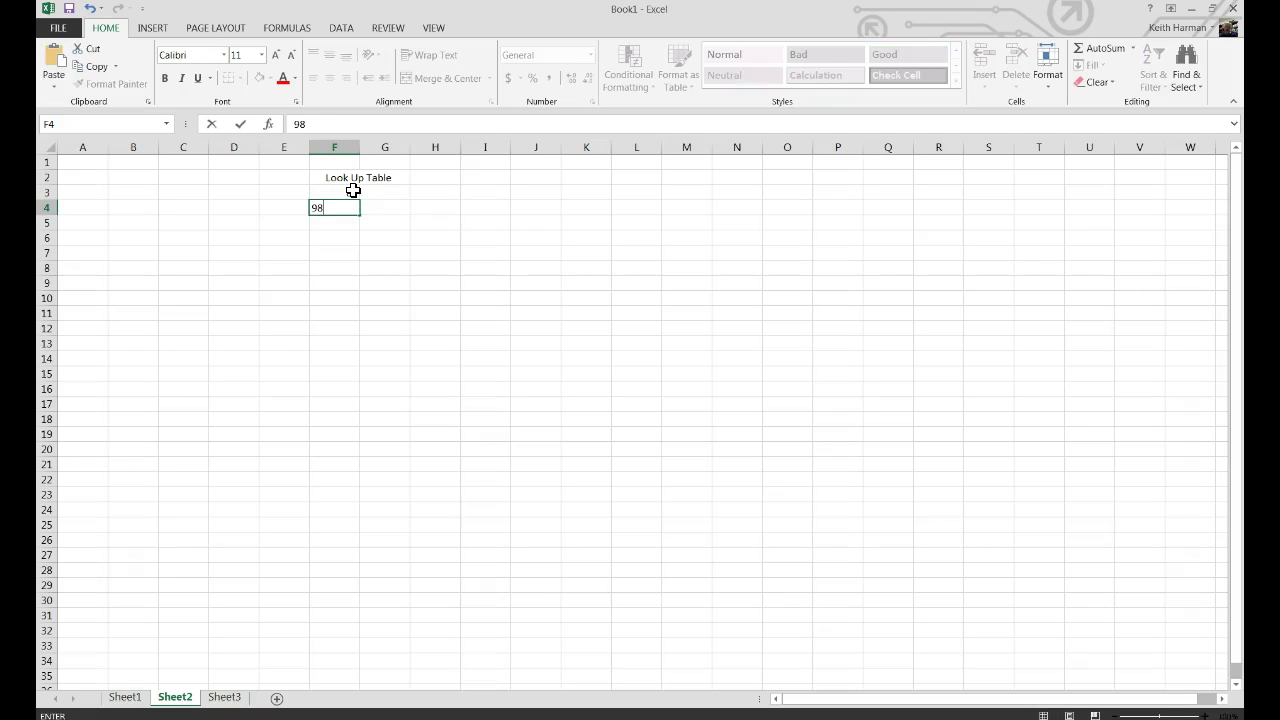
{"action": "key", "text": "Return"}
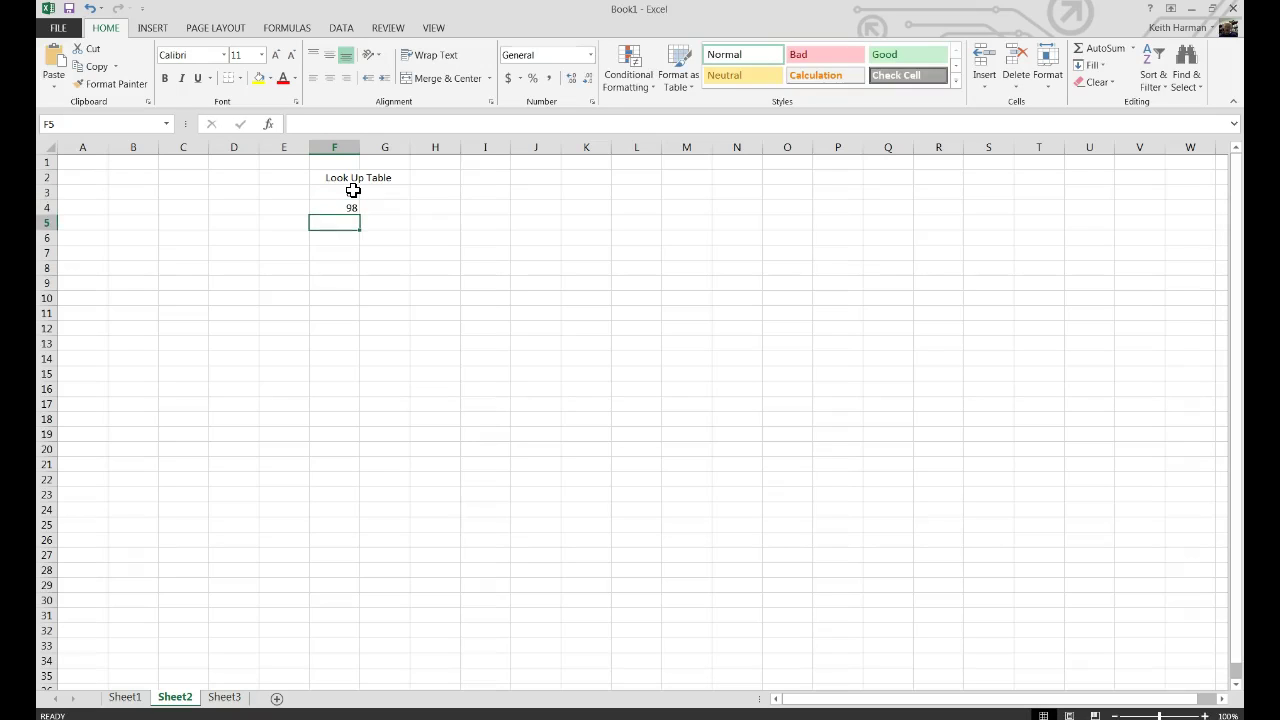
{"action": "type", "text": "119"}
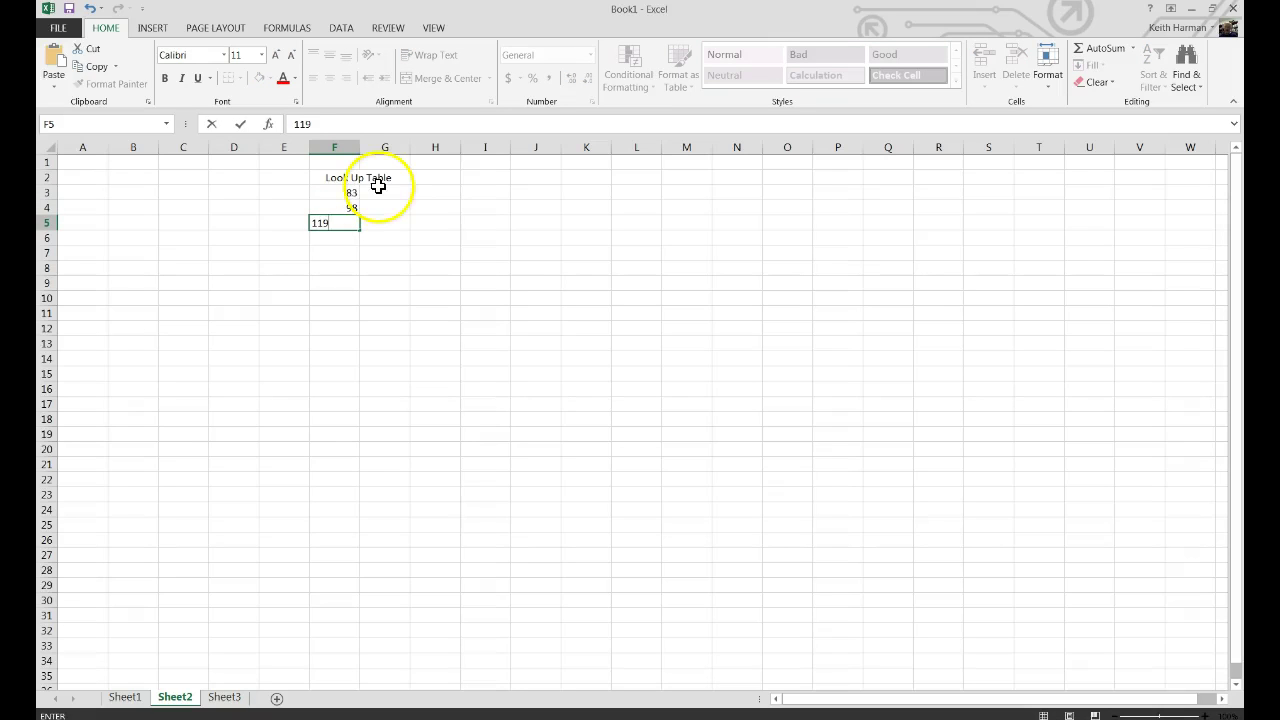
Enter the volume labels Low, Medium and High in cells G3 to G5 beside the sales limits
{"action": "left_click", "coordinate": [379, 190]}
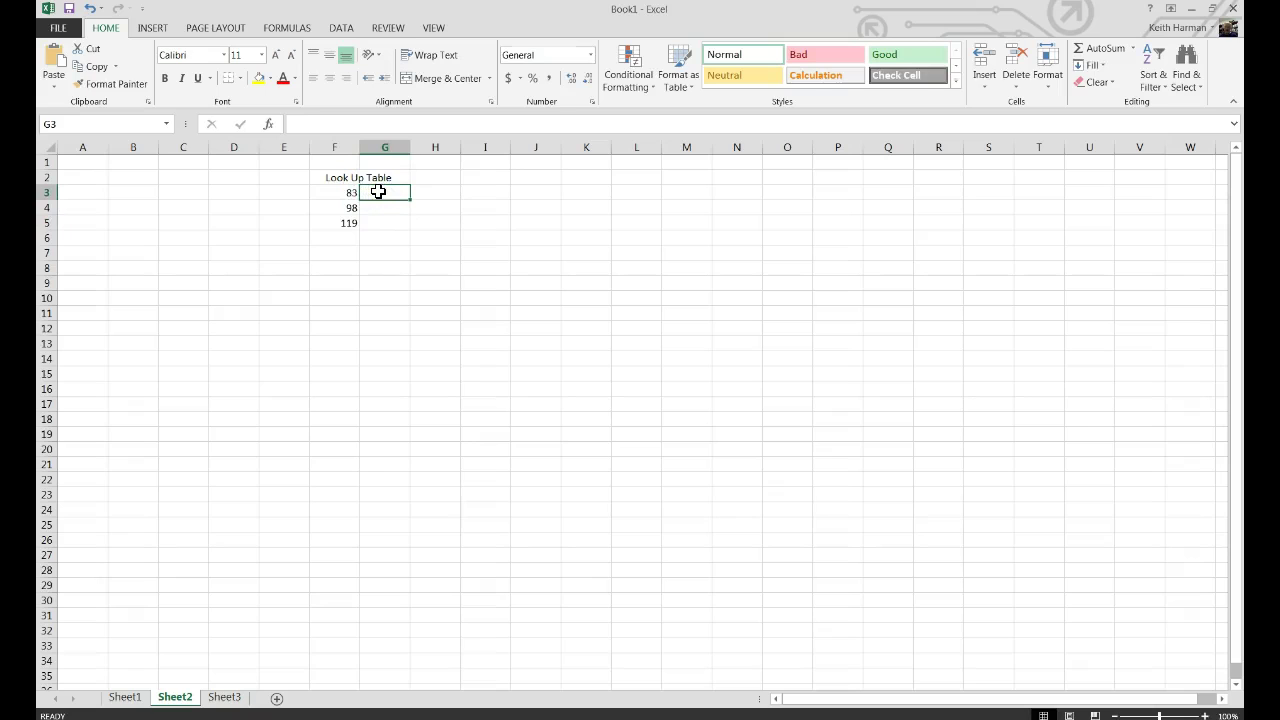
{"action": "type", "text": "Low"}
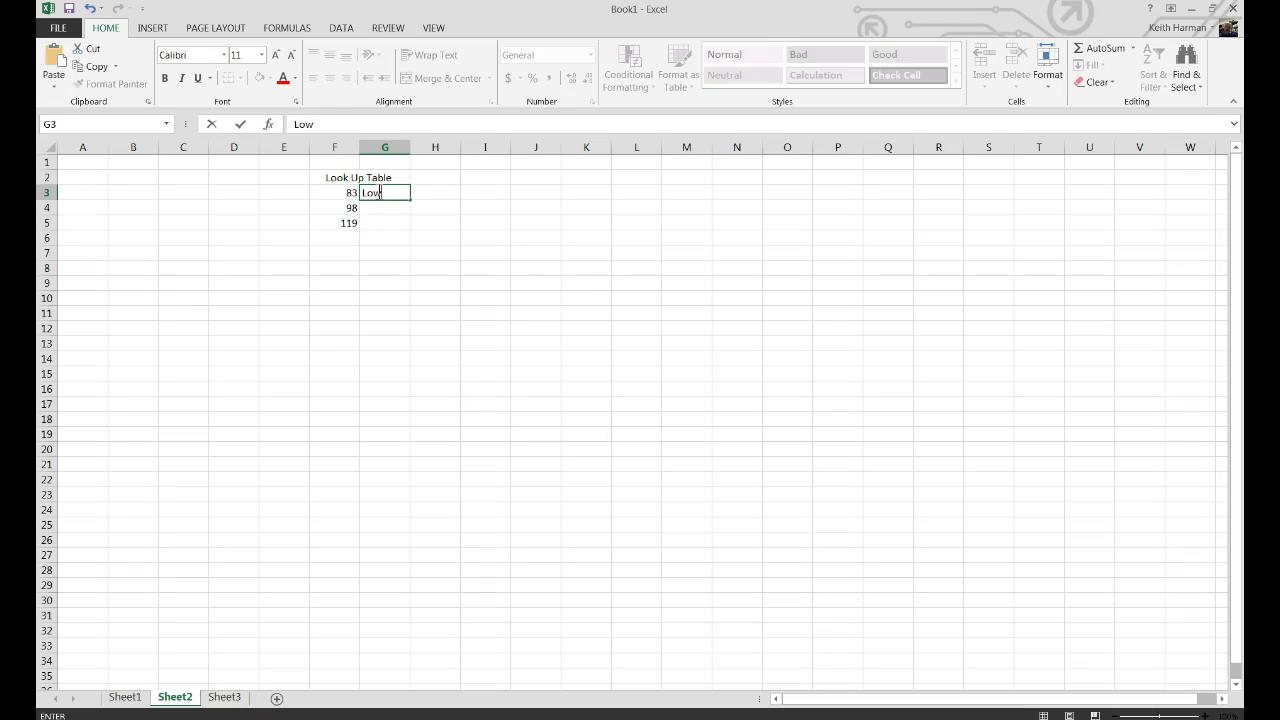
{"action": "left_click", "coordinate": [376, 204]}
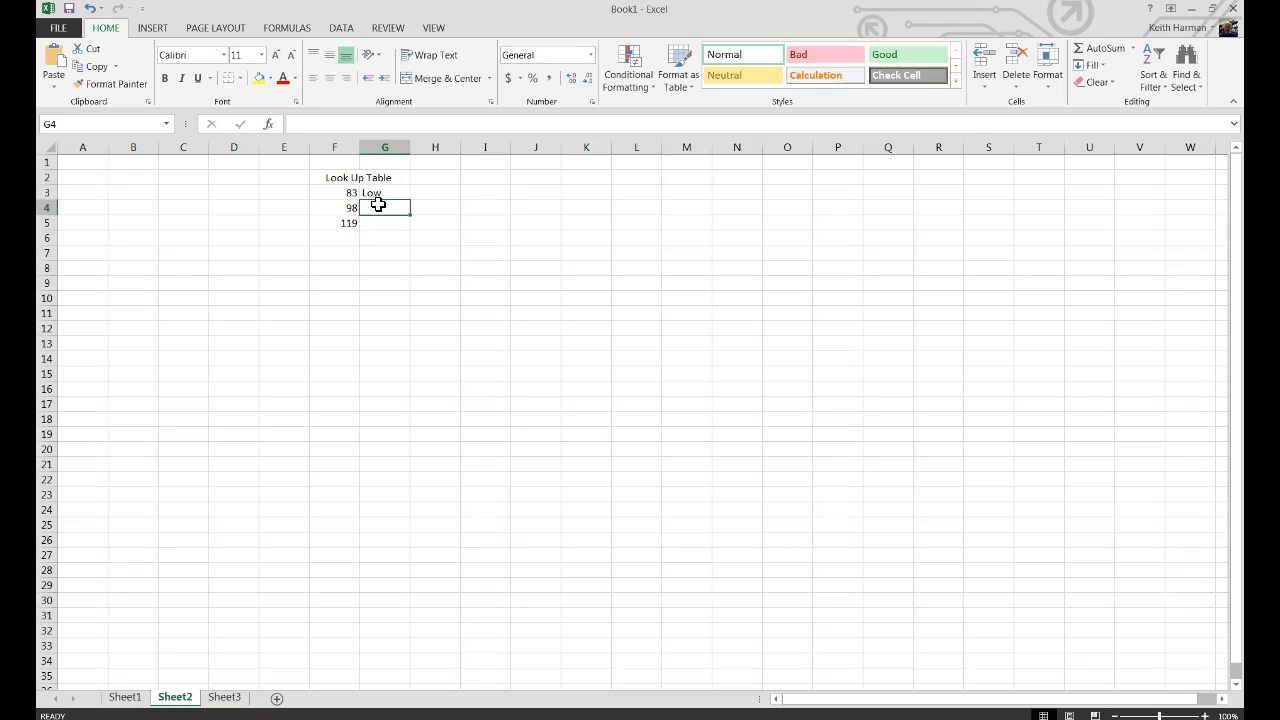
{"action": "type", "text": "Medium"}
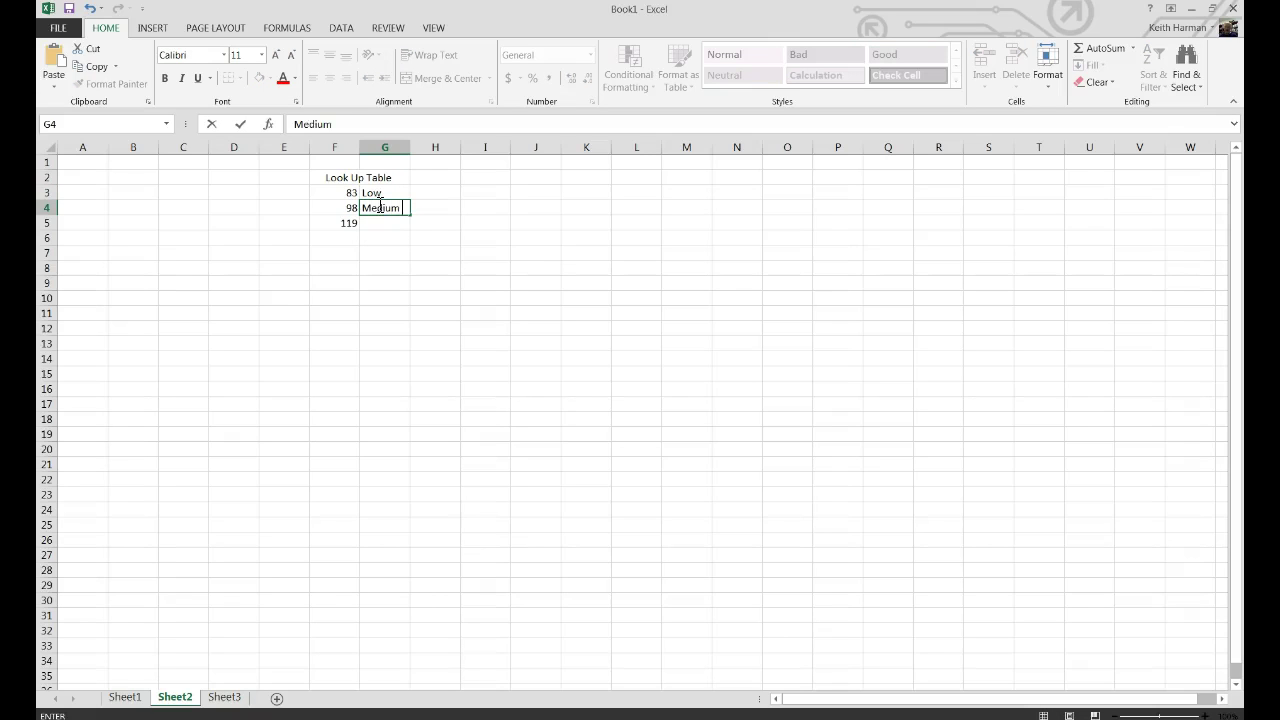
{"action": "left_click", "coordinate": [374, 227]}
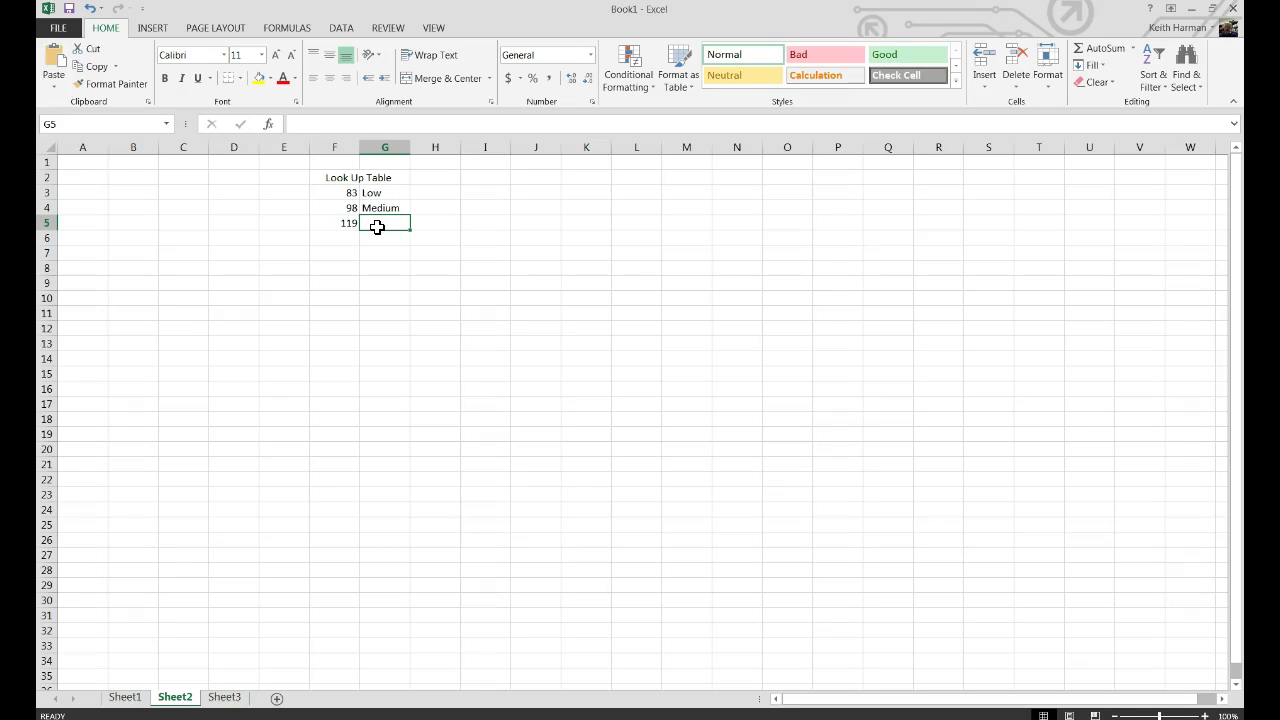
{"action": "type", "text": "High"}
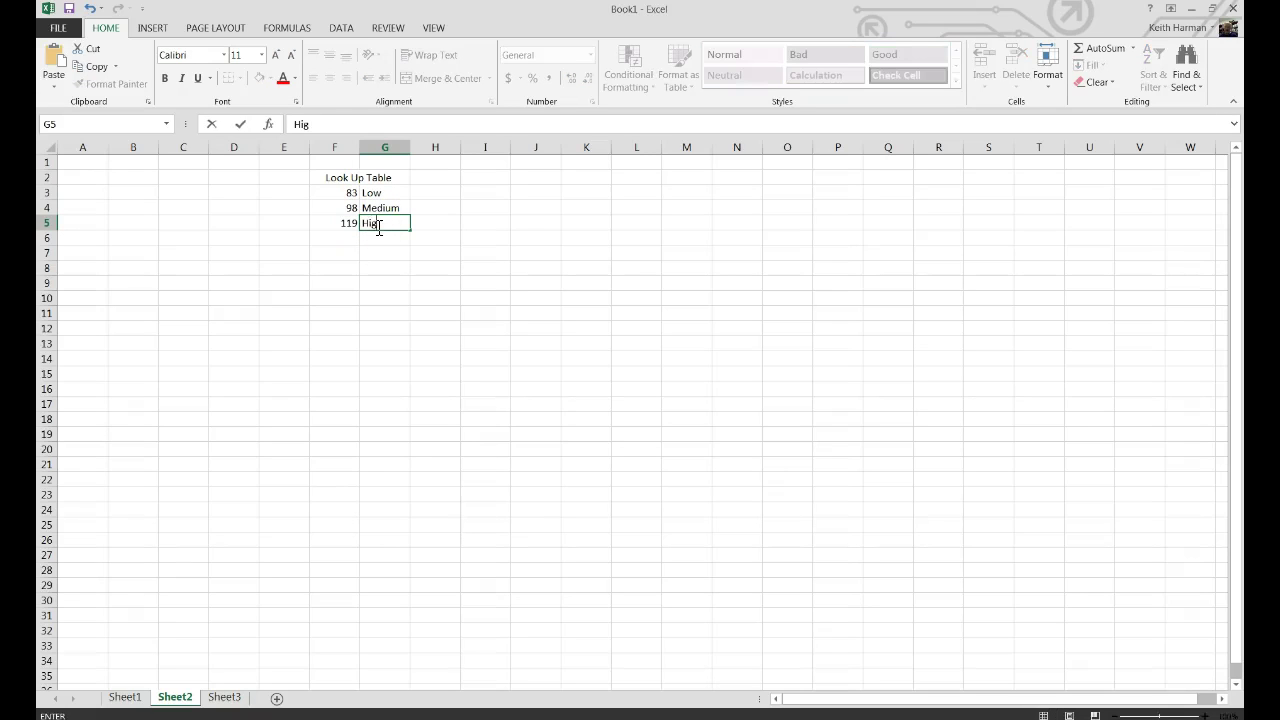
{"action": "left_click", "coordinate": [500, 243]}
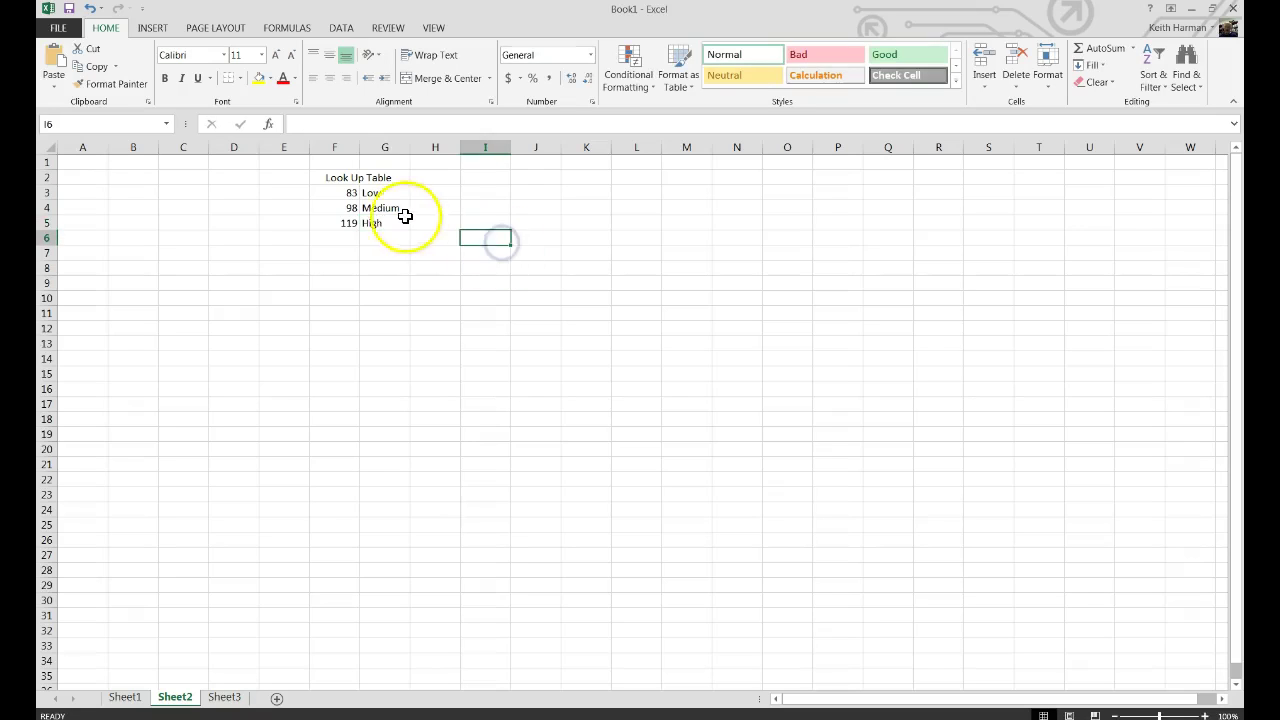
Apply All Borders to the lookup table in cells F2 to G5
{"action": "left_click_drag", "start_coordinate": [322, 180], "coordinate": [363, 219]}
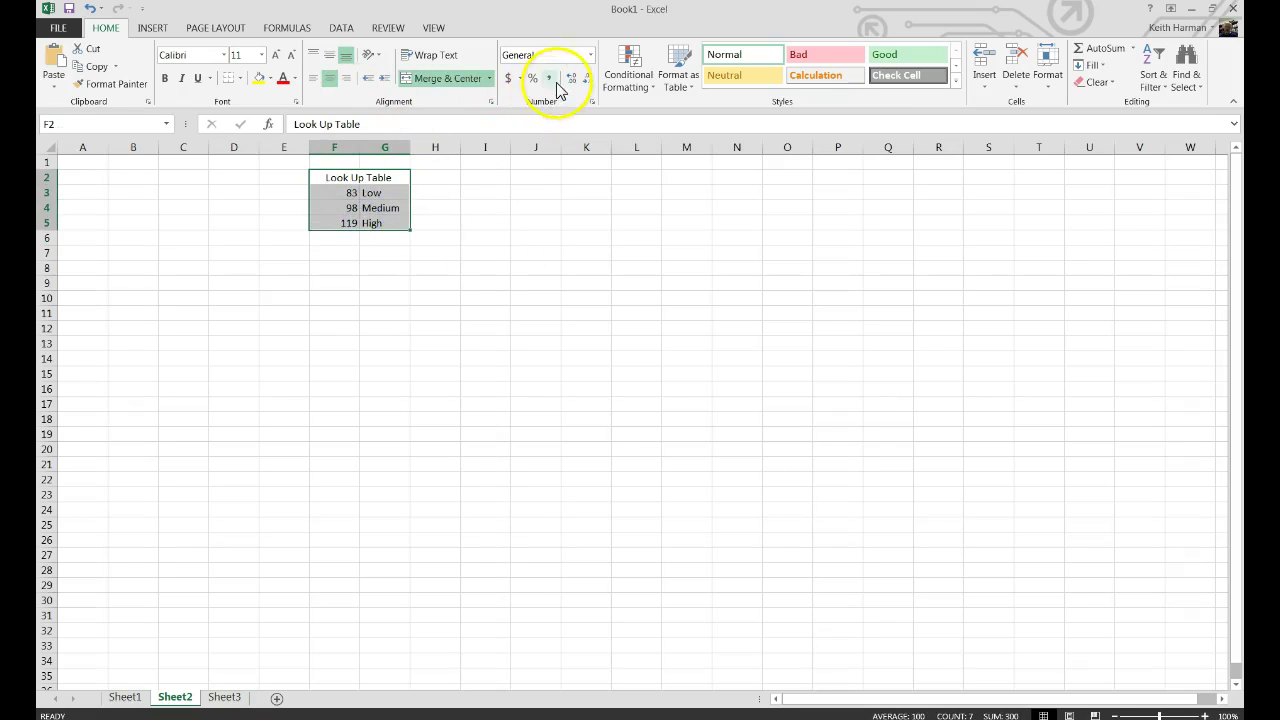
{"action": "left_click", "coordinate": [240, 78]}
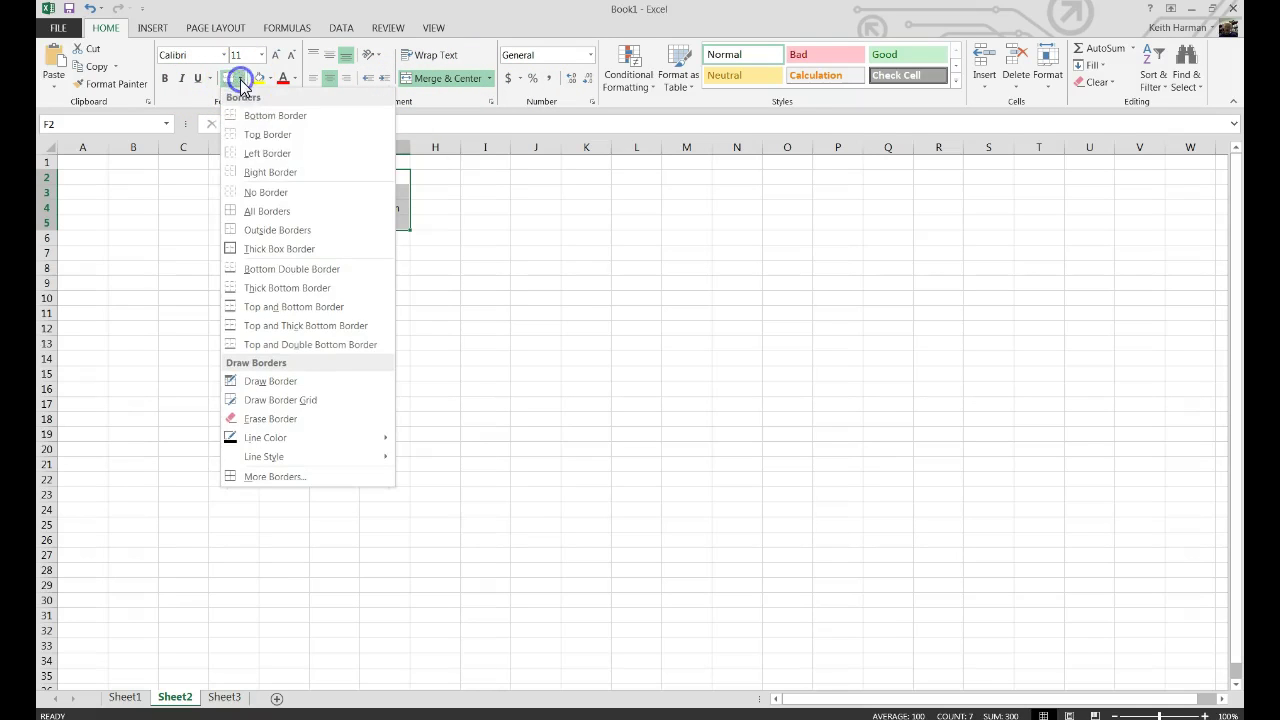
{"action": "left_click", "coordinate": [275, 210]}
{"action": "left_click", "coordinate": [492, 231]}
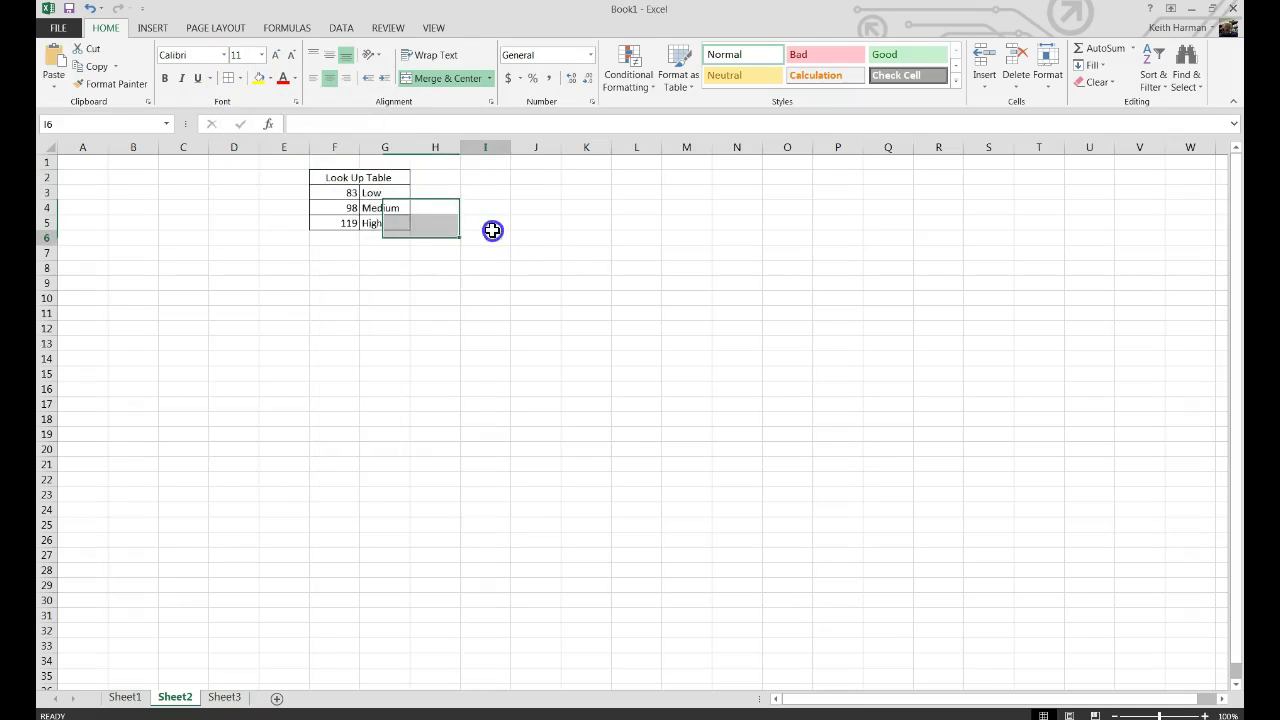
Copy the soft drink sales values from Sheet1 cells A3 to A7 into Sheet2, starting at cell A1
{"action": "left_click", "coordinate": [97, 166]}
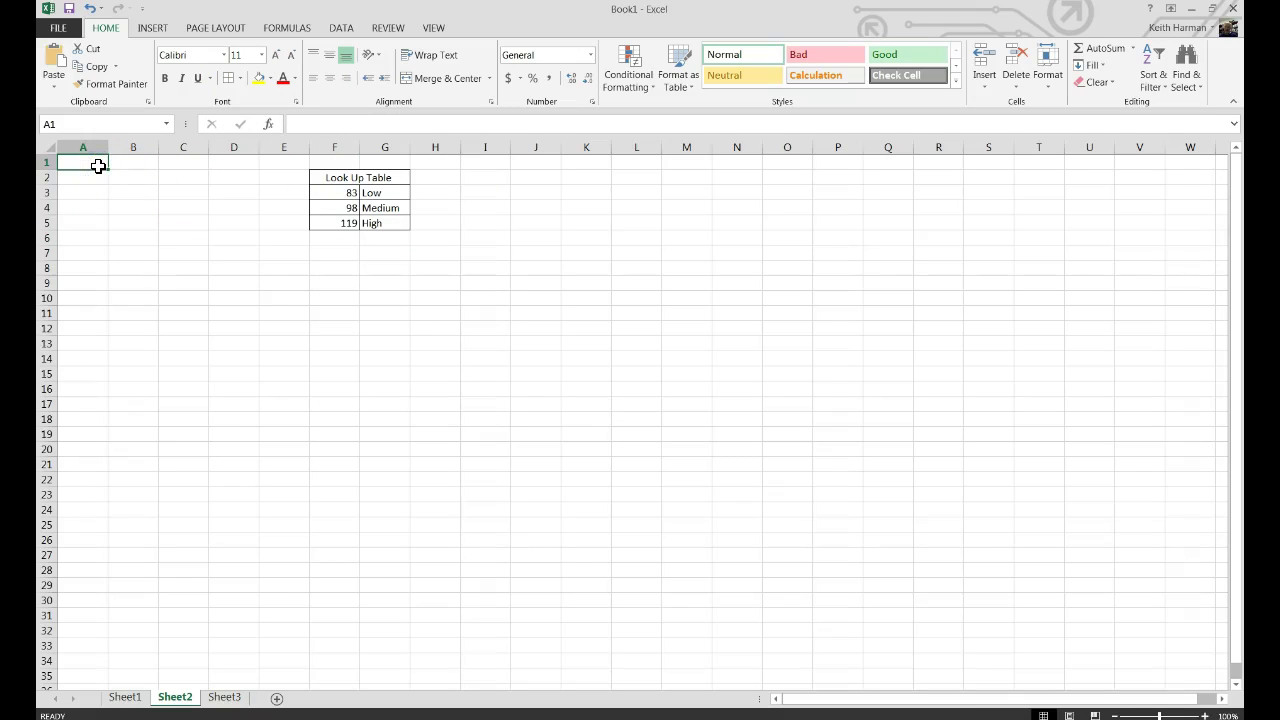
{"action": "left_click", "coordinate": [126, 698]}
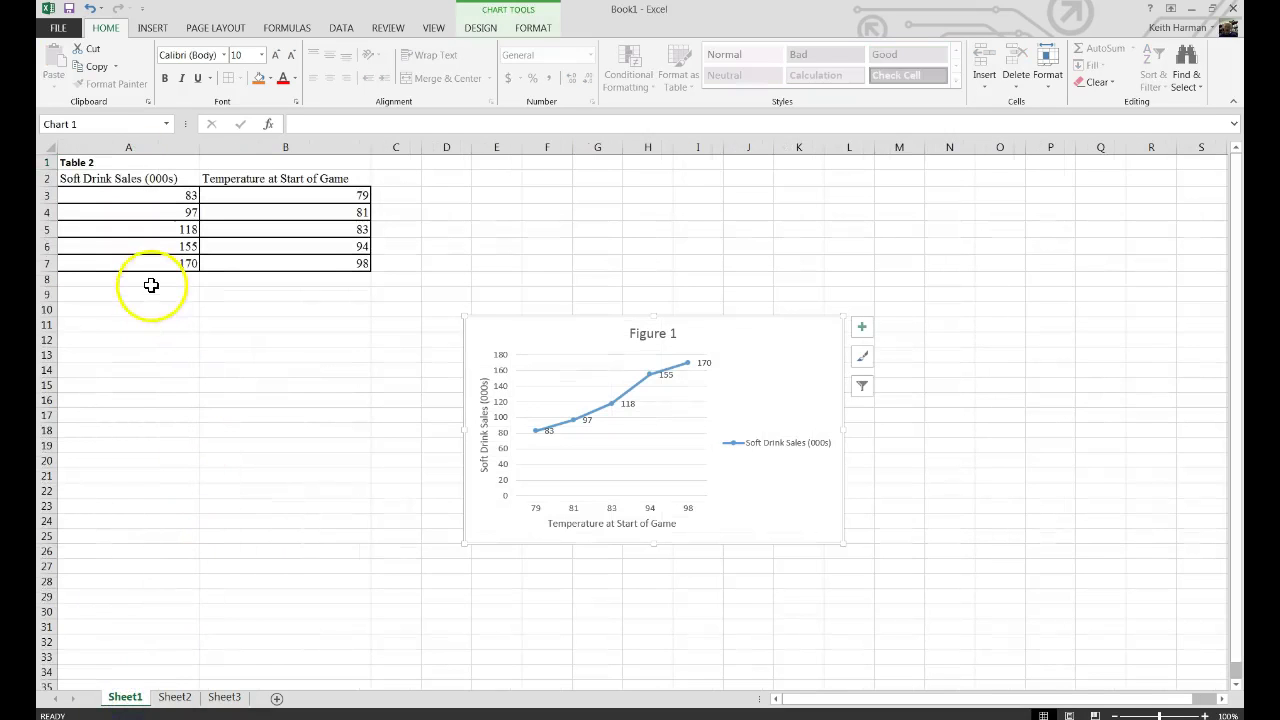
{"action": "left_click", "coordinate": [122, 196]}
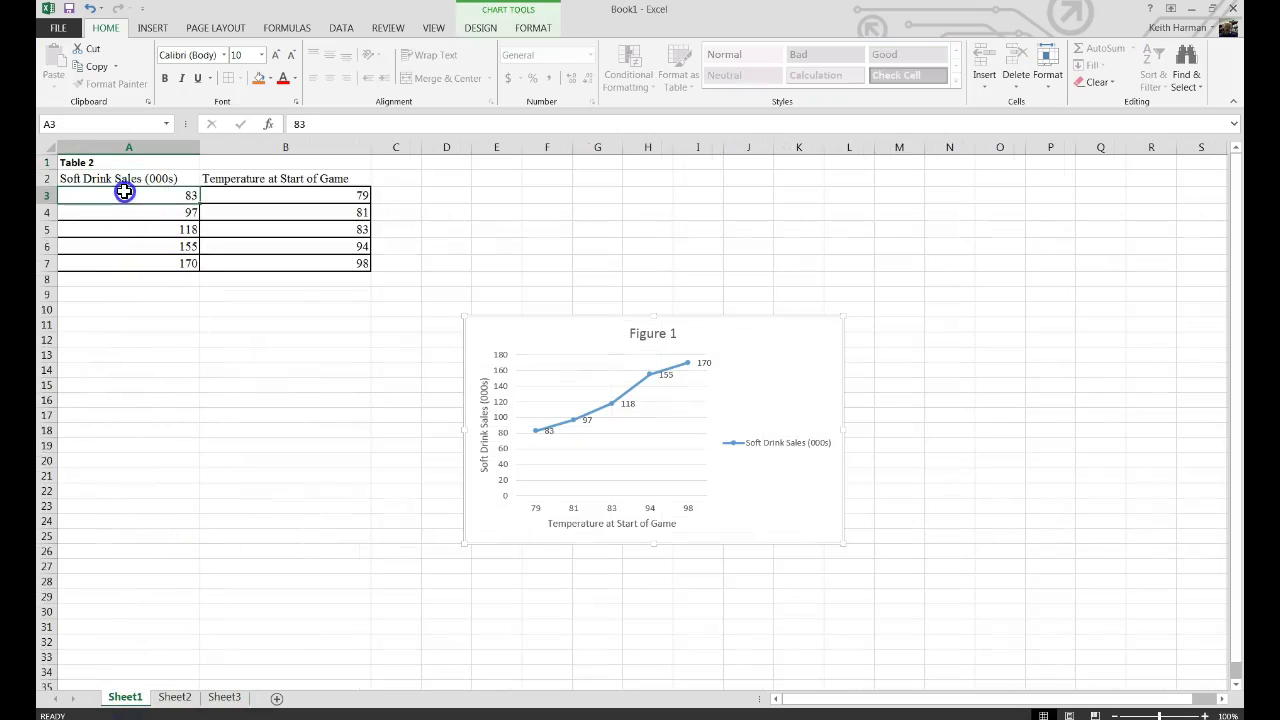
{"action": "left_click_drag", "start_coordinate": [122, 196], "coordinate": [117, 258]}
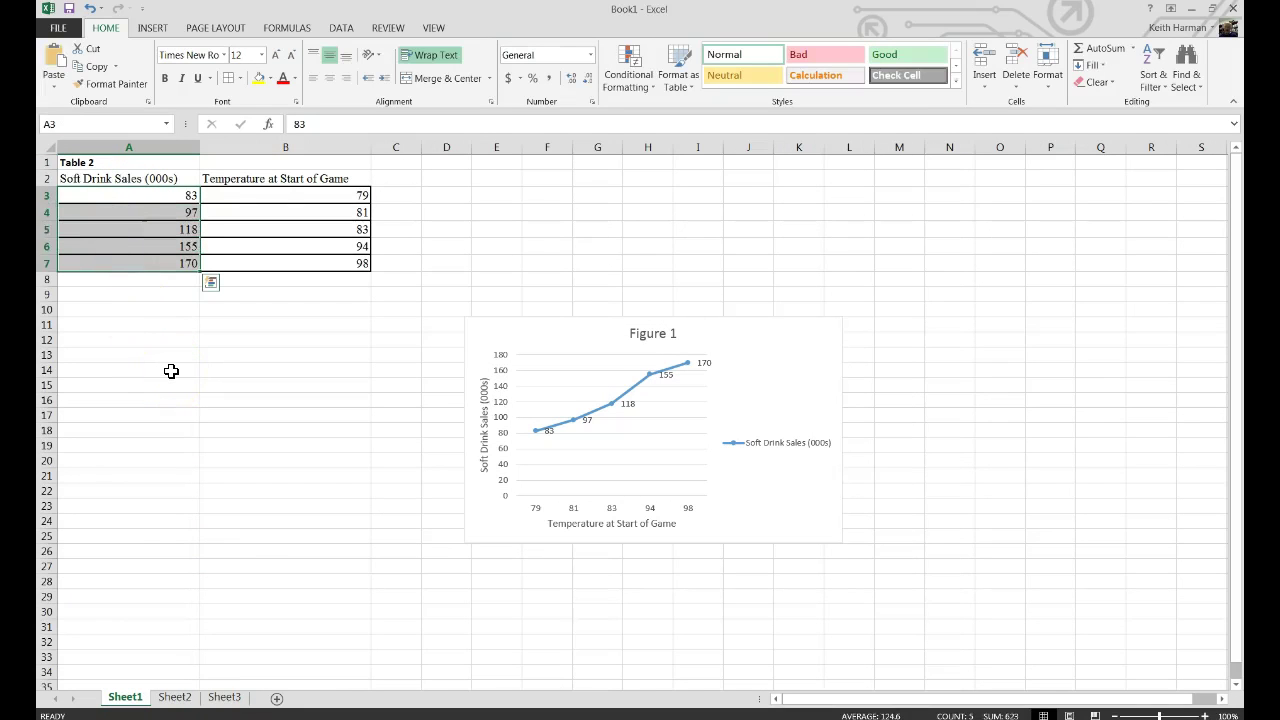
{"action": "key", "text": "ctrl+c"}
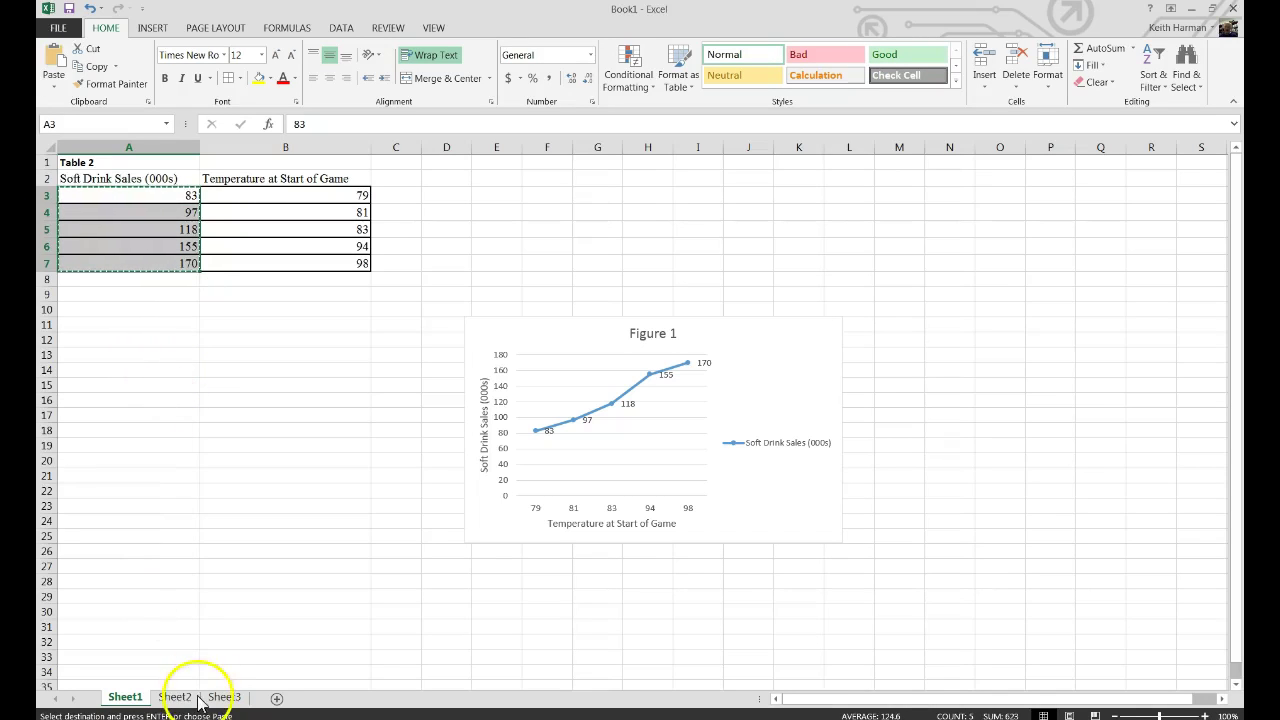
{"action": "left_click", "coordinate": [174, 697]}
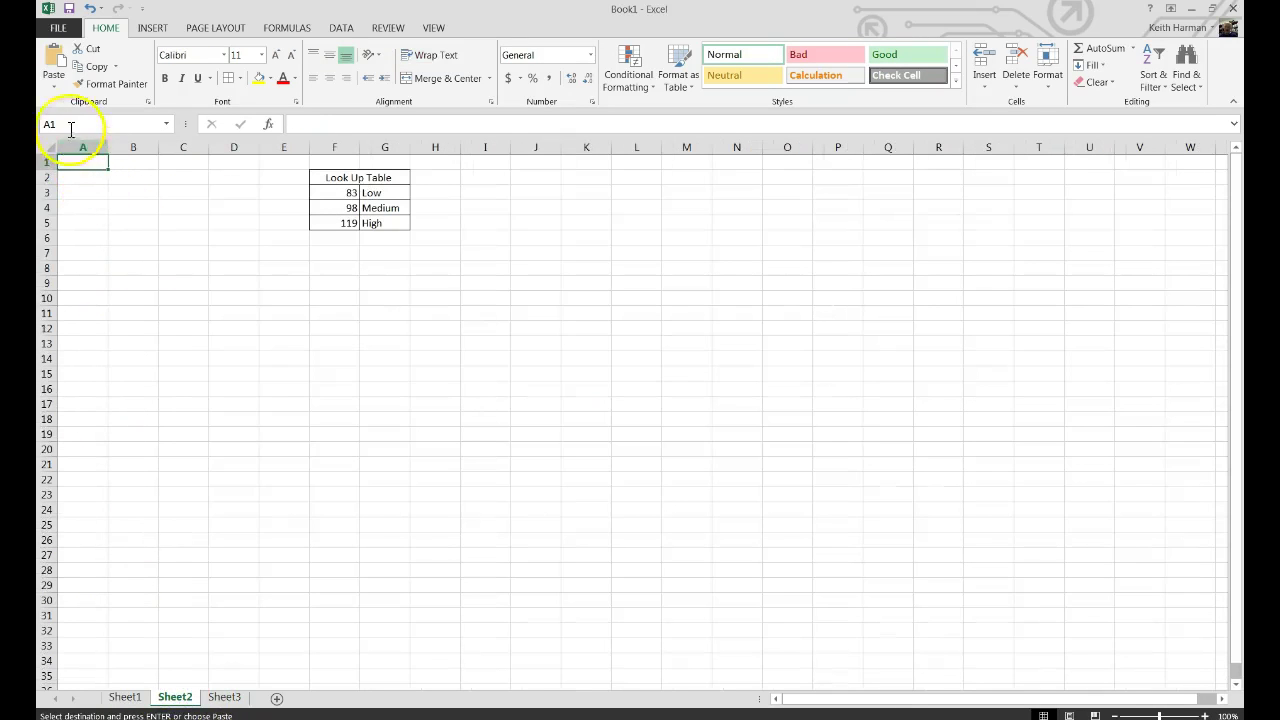
{"action": "left_click", "coordinate": [53, 72]}
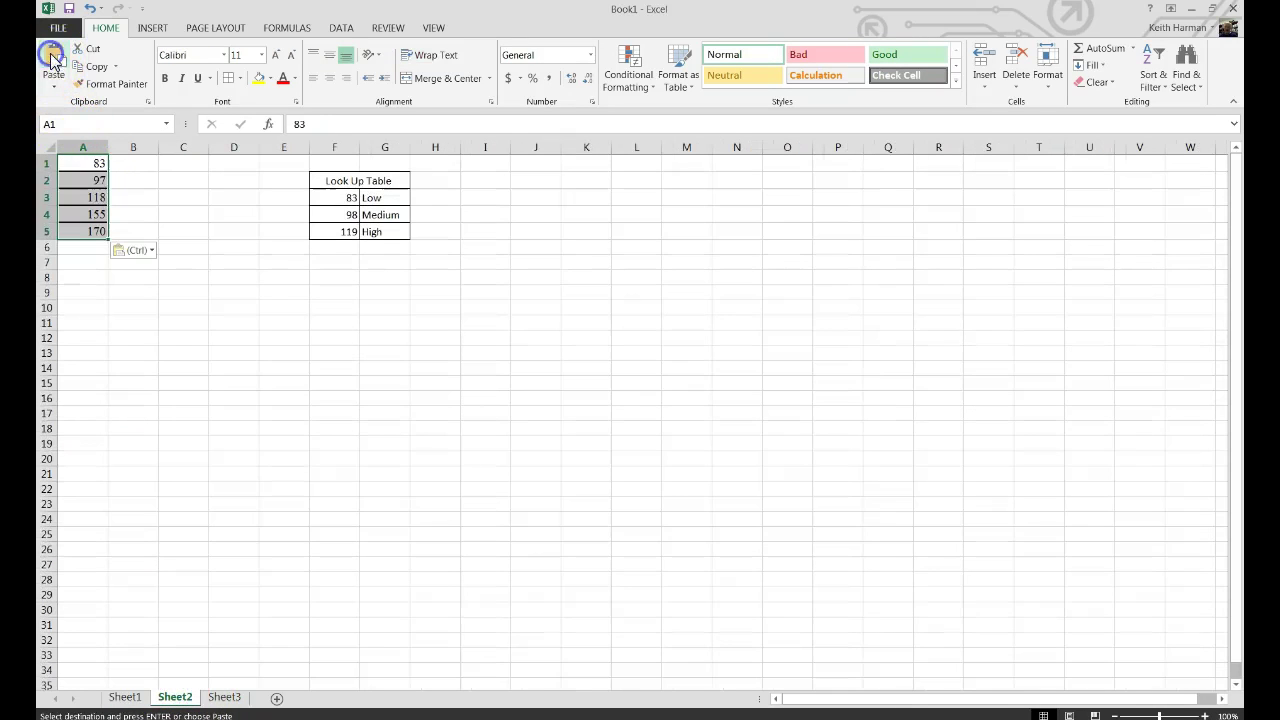
Start a VLOOKUP formula in cell B1 beside the first sales value and bring up its function arguments
{"action": "left_click", "coordinate": [125, 168]}
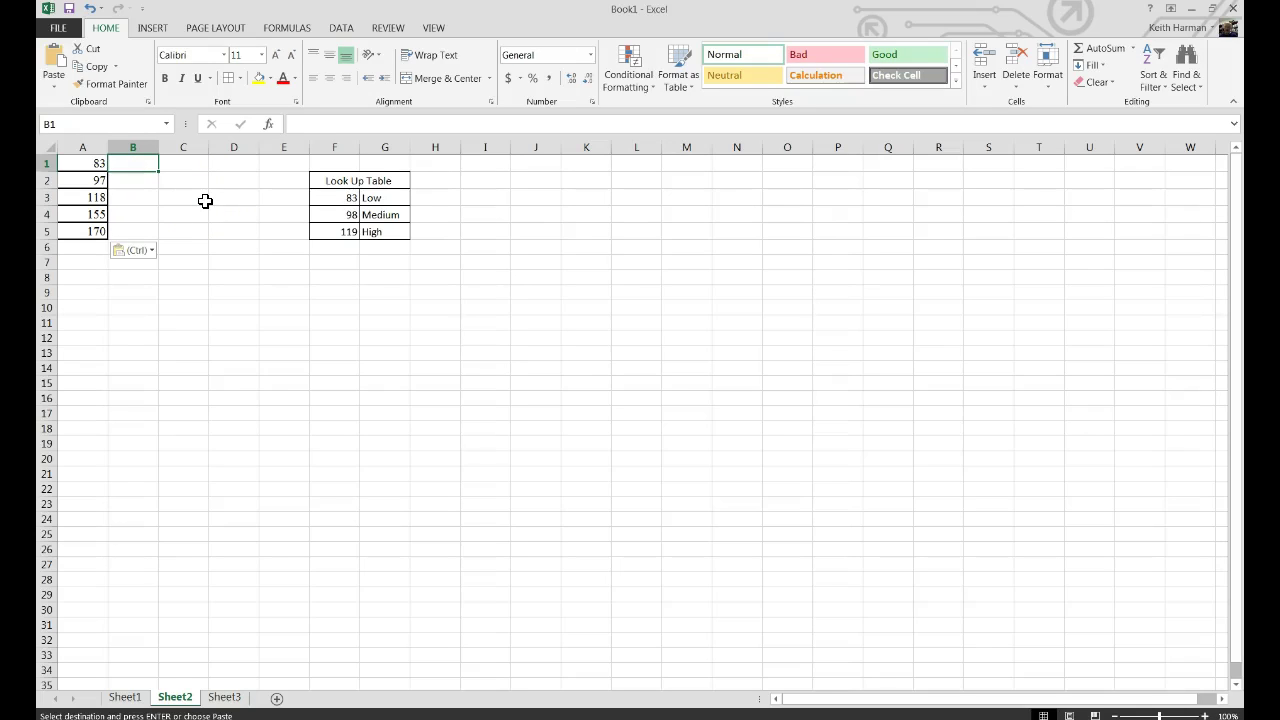
{"action": "type", "text": "=vcloo"}
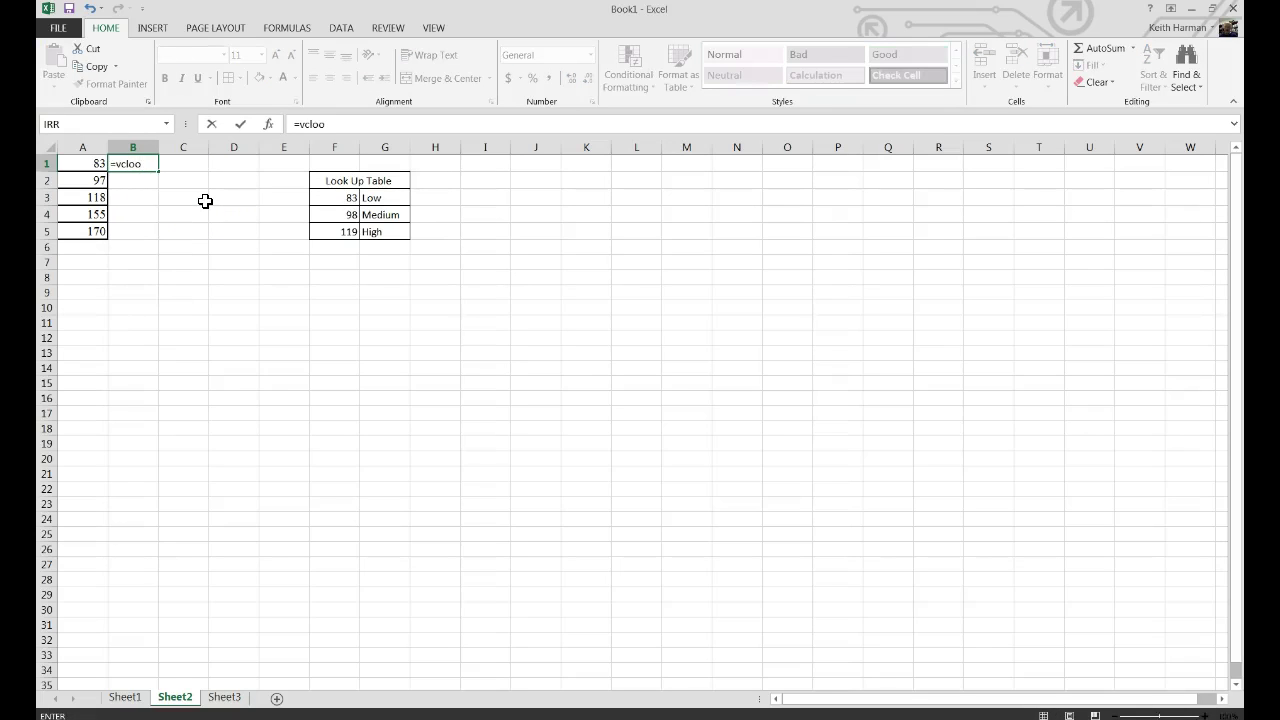
{"action": "key", "text": "BackSpace"}
{"action": "key", "text": "BackSpace"}
{"action": "key", "text": "BackSpace"}
{"action": "key", "text": "BackSpace"}
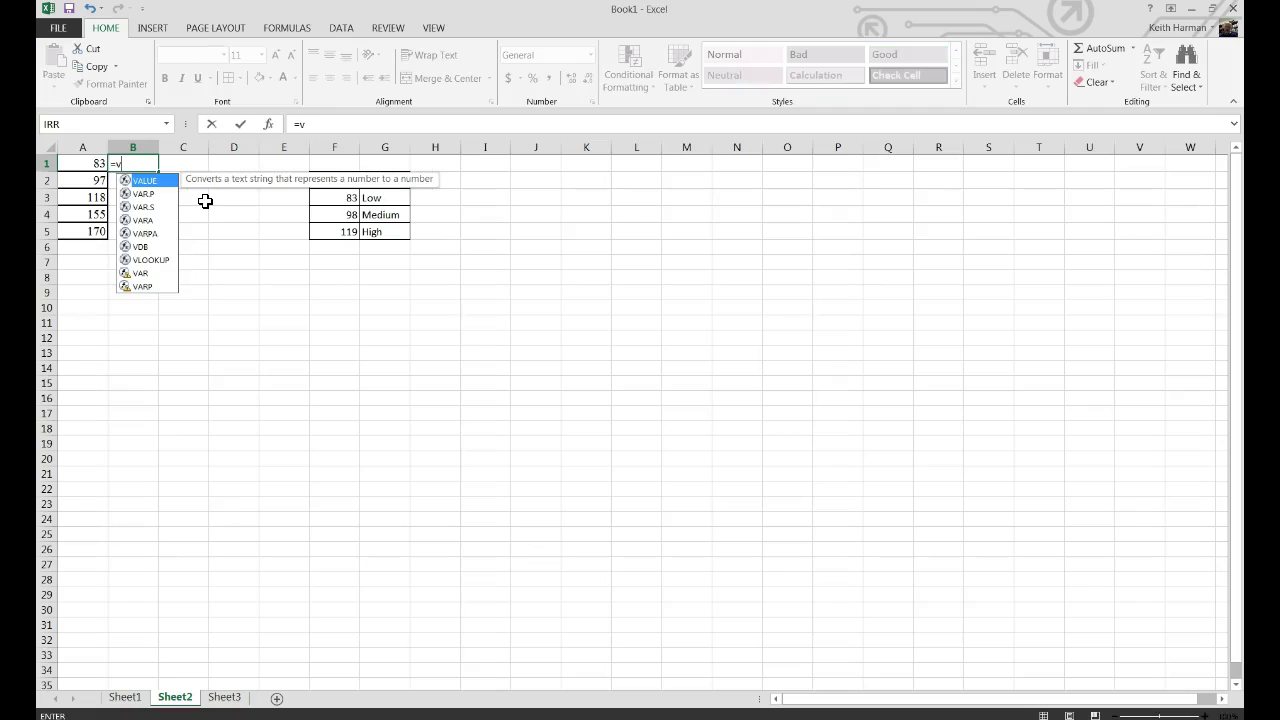
{"action": "type", "text": "lookup"}
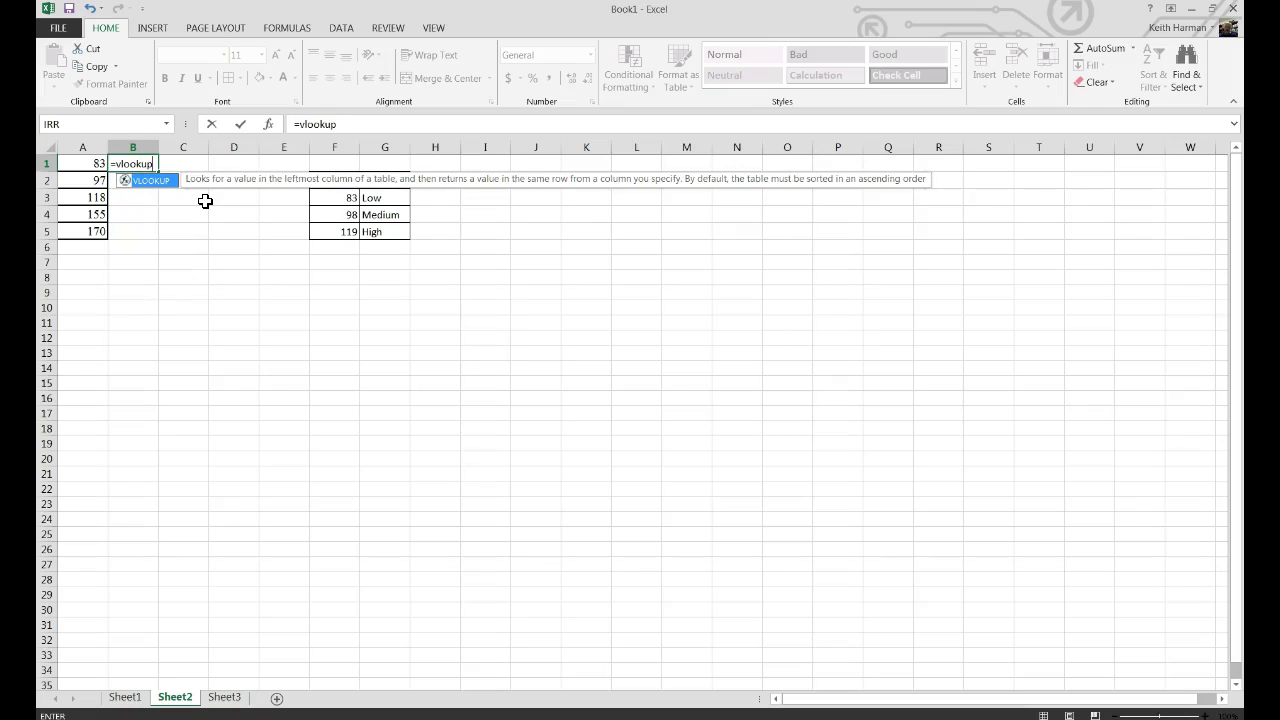
{"action": "type", "text": "("}
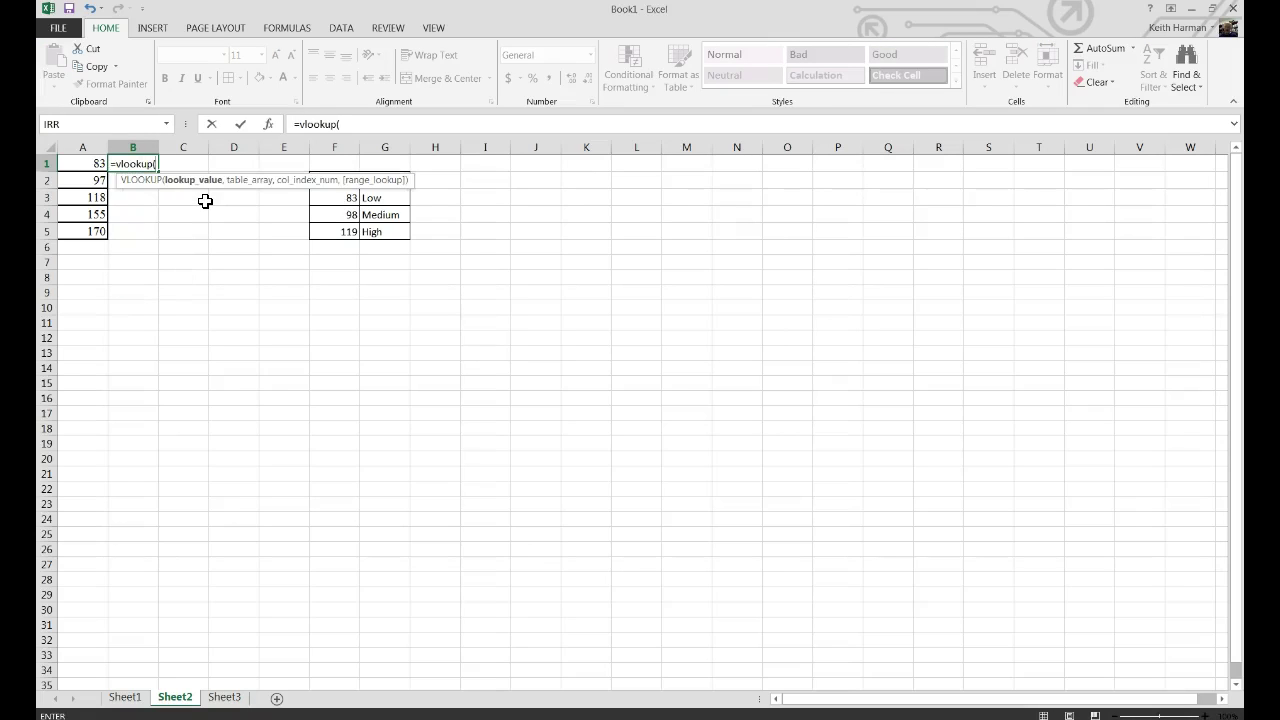
{"action": "left_click", "coordinate": [268, 124]}
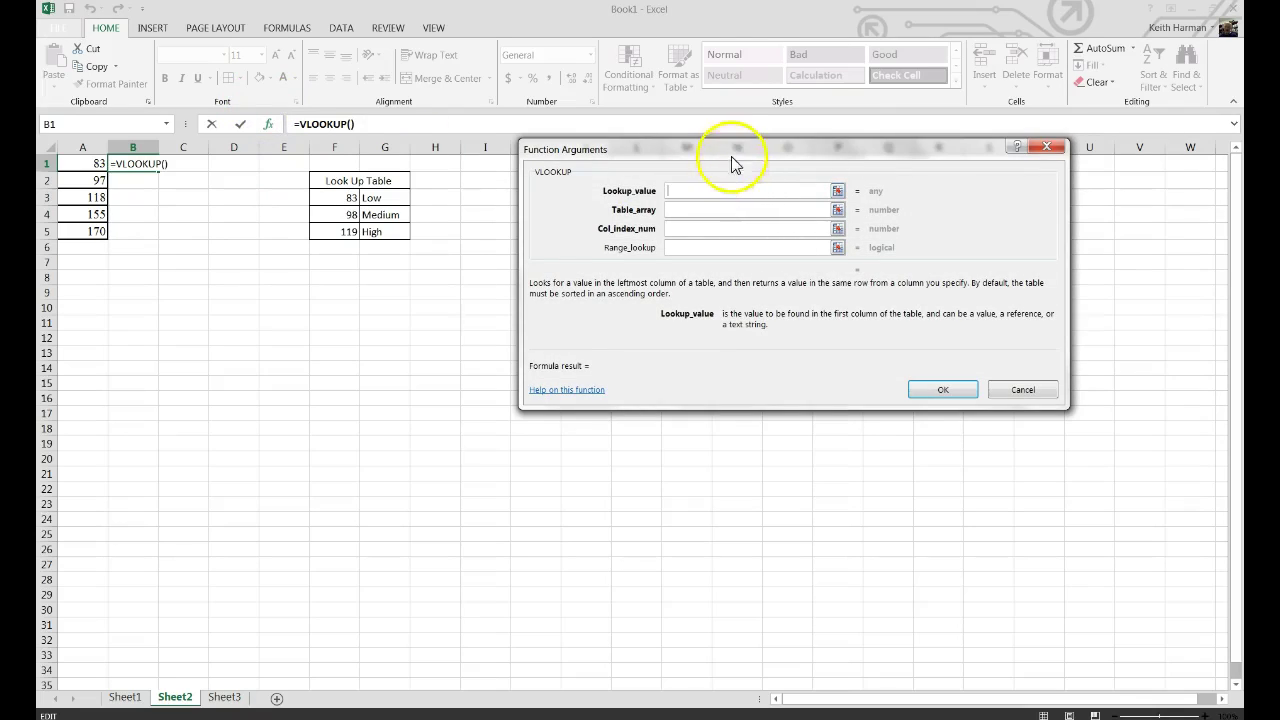
Set the VLOOKUP lookup value to cell A1, keeping the arguments dialog clear of the data
{"action": "left_click_drag", "start_coordinate": [729, 163], "coordinate": [904, 207]}
{"action": "left_click", "coordinate": [1010, 241]}
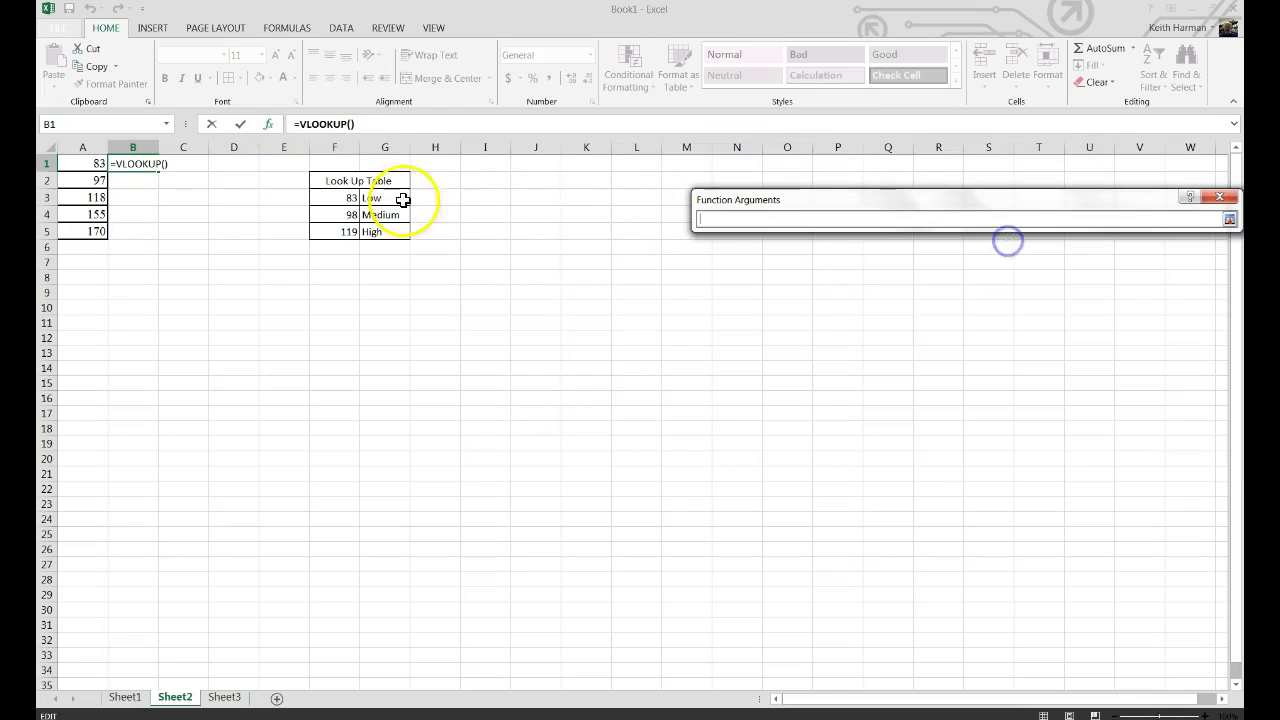
{"action": "left_click", "coordinate": [75, 162]}
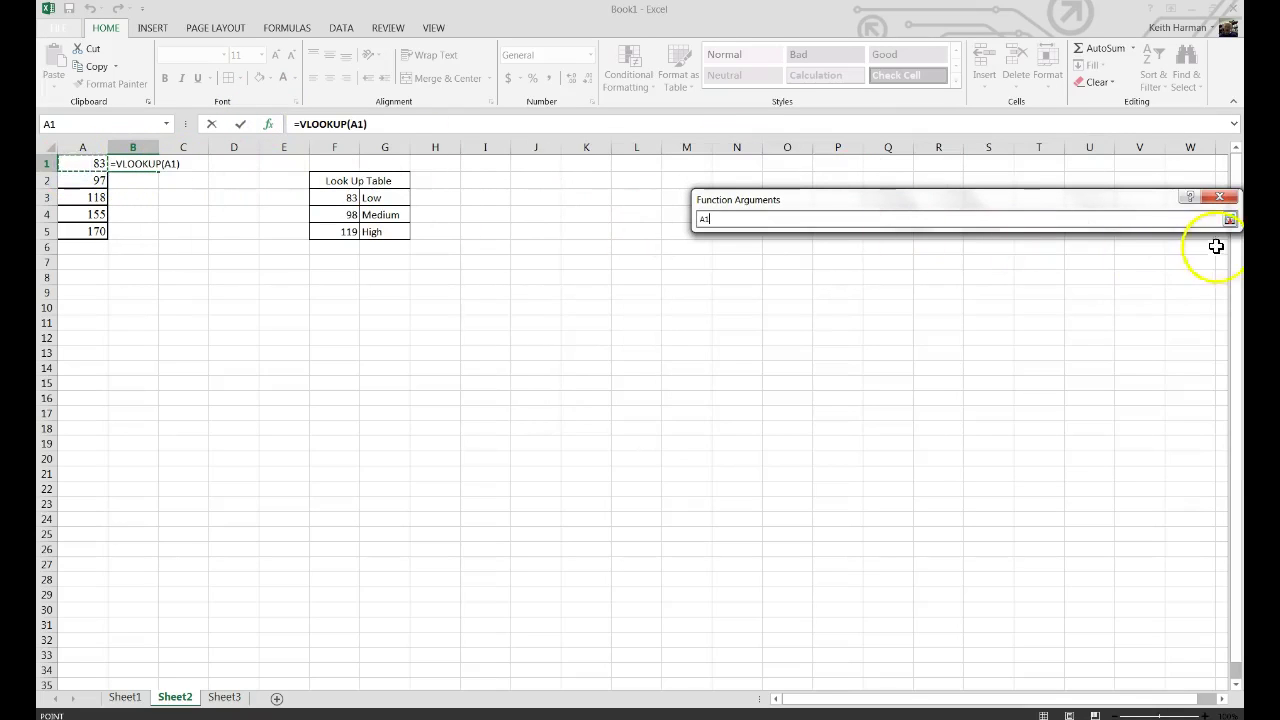
{"action": "left_click", "coordinate": [1229, 219]}
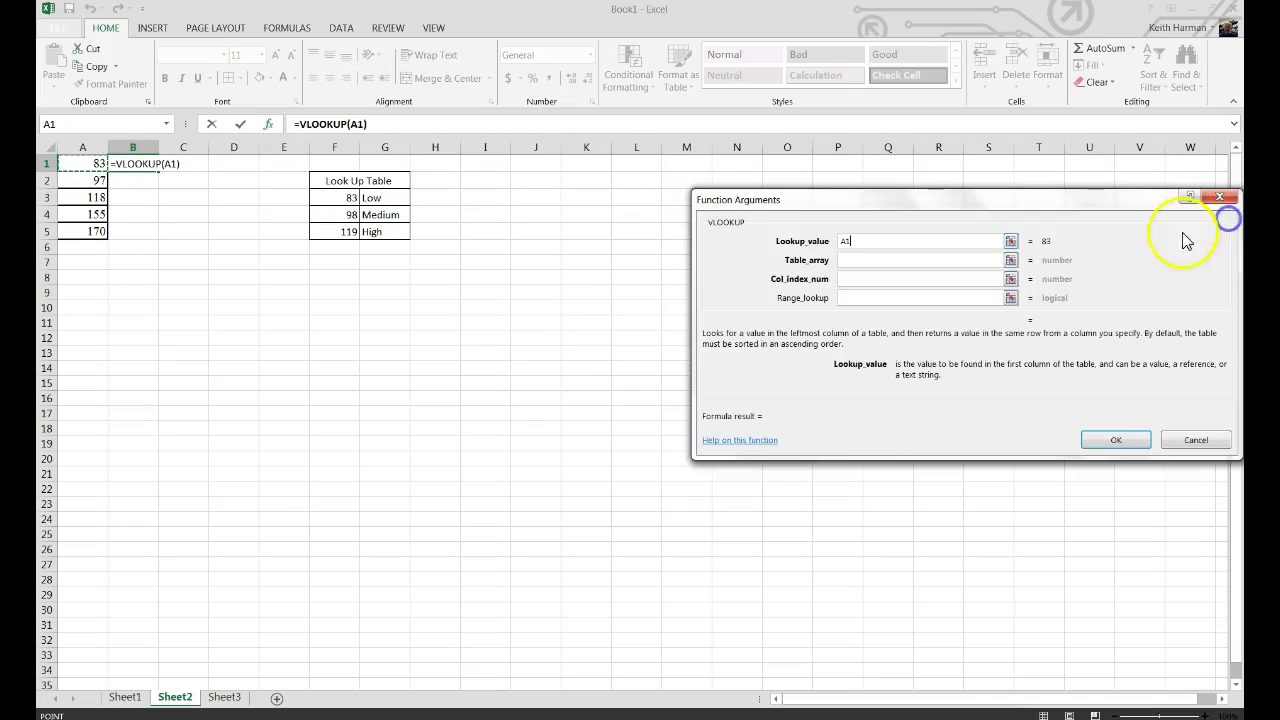
Set the VLOOKUP table array to the lookup table range as the absolute reference $F$3:$G$5
{"action": "left_click", "coordinate": [1011, 260]}
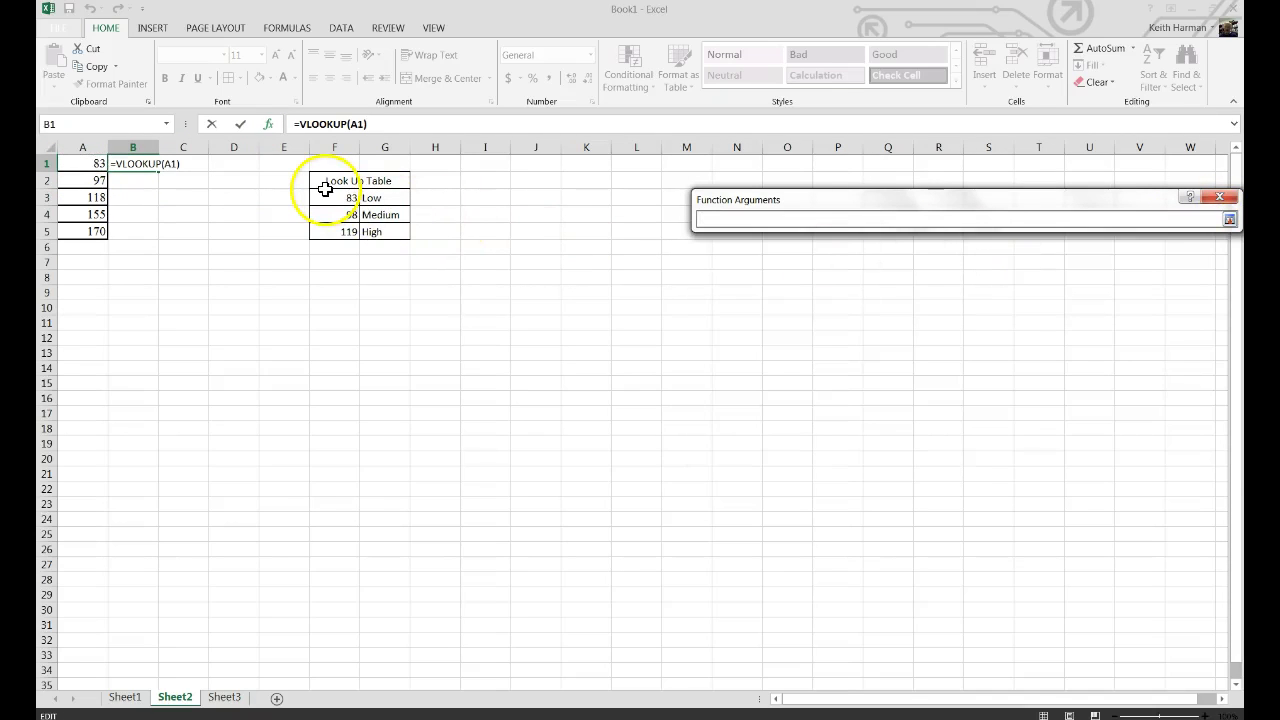
{"action": "left_click_drag", "start_coordinate": [325, 191], "coordinate": [375, 228]}
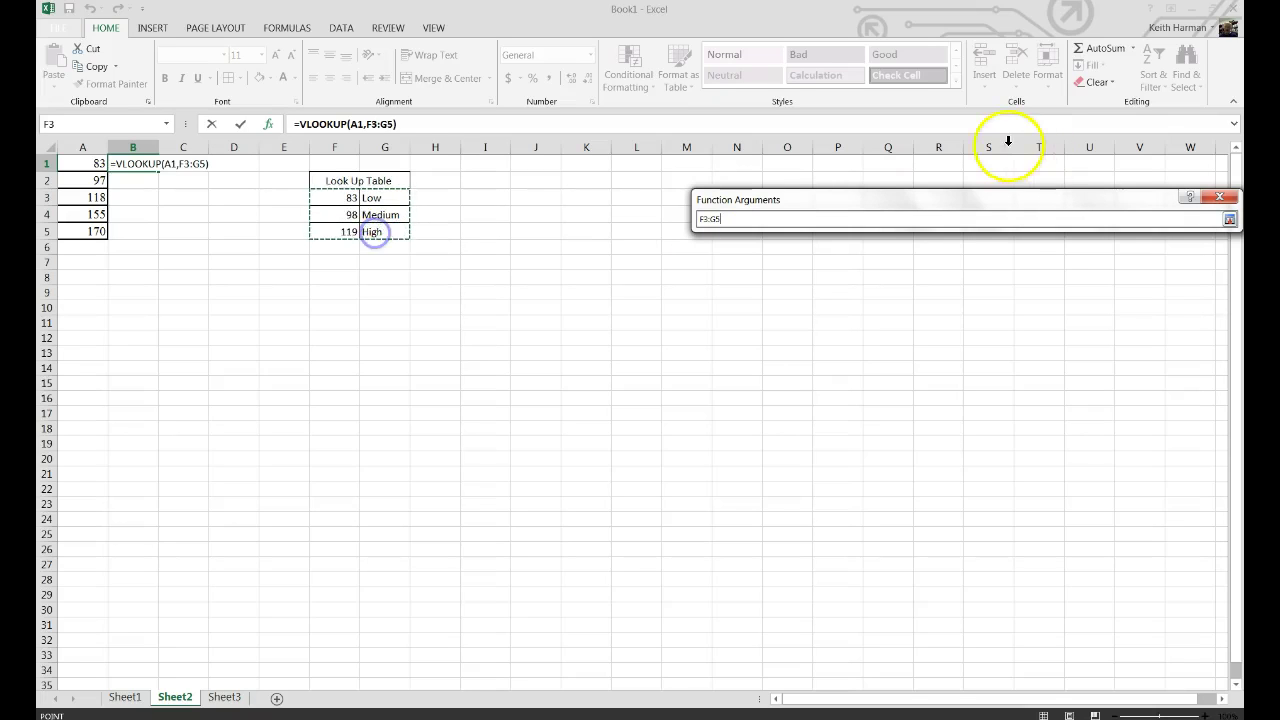
{"action": "left_click_drag", "start_coordinate": [1058, 198], "coordinate": [991, 197]}
{"action": "left_click", "coordinate": [1168, 219]}
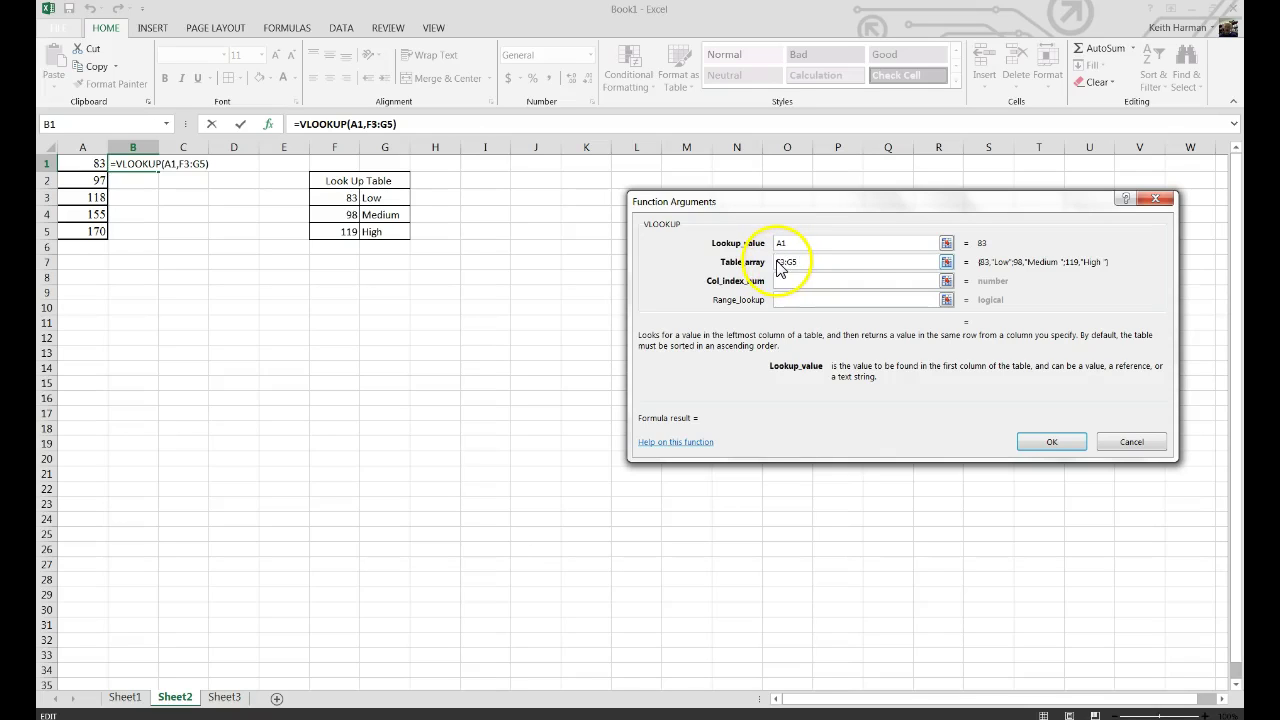
{"action": "left_click_drag", "start_coordinate": [779, 262], "coordinate": [810, 263]}
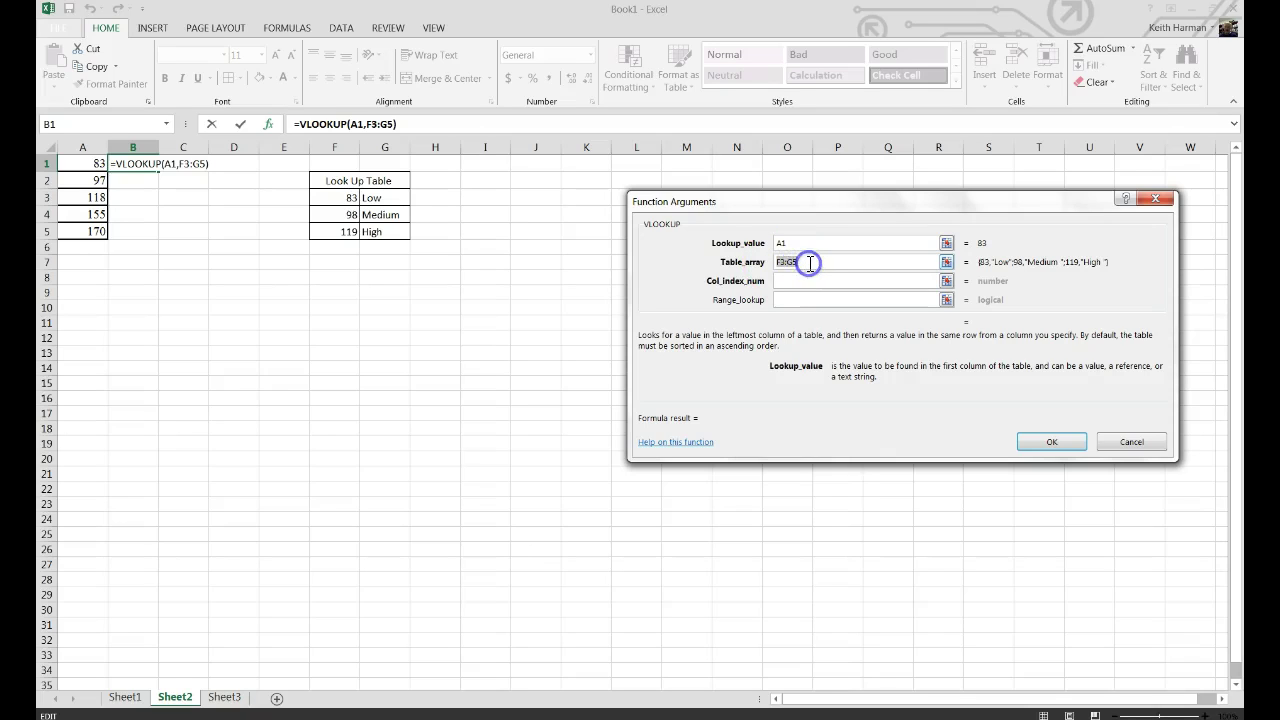
{"action": "key", "text": "F4"}
Finish the VLOOKUP with column index number 2 and fill the formula down from B1 to B5
{"action": "left_click", "coordinate": [808, 280]}
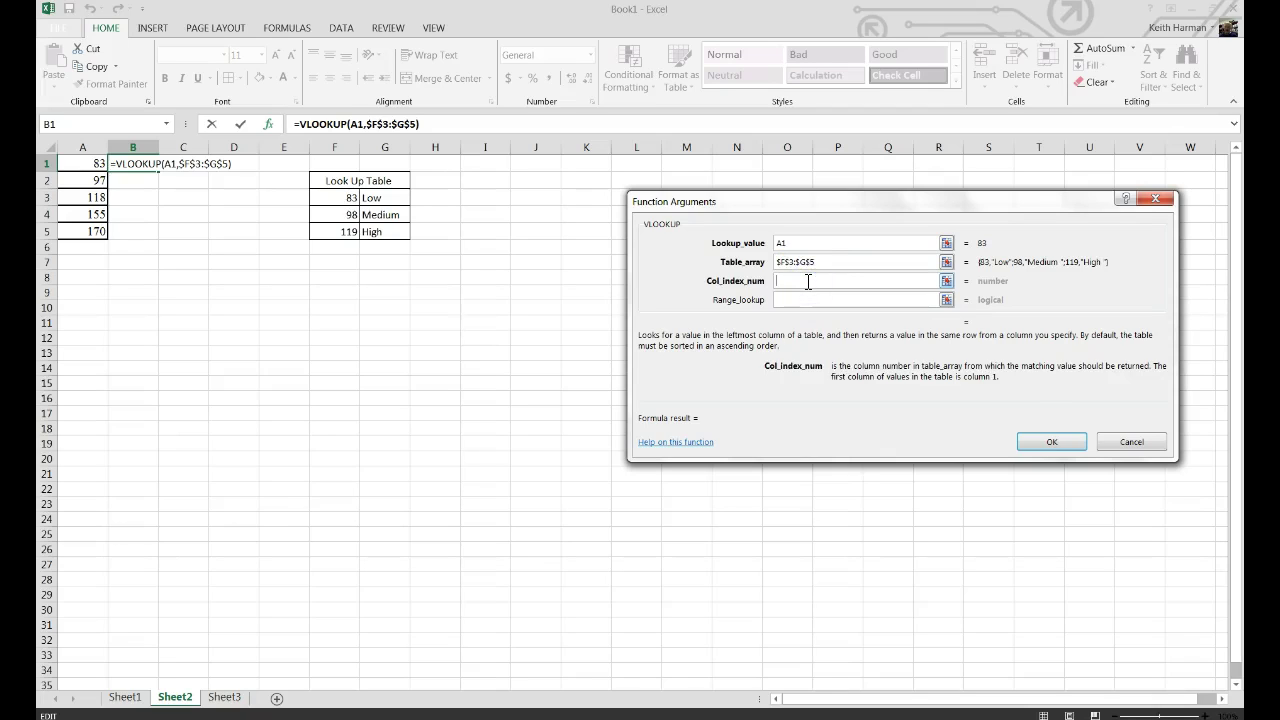
{"action": "type", "text": "2"}
{"action": "left_click", "coordinate": [1056, 440]}
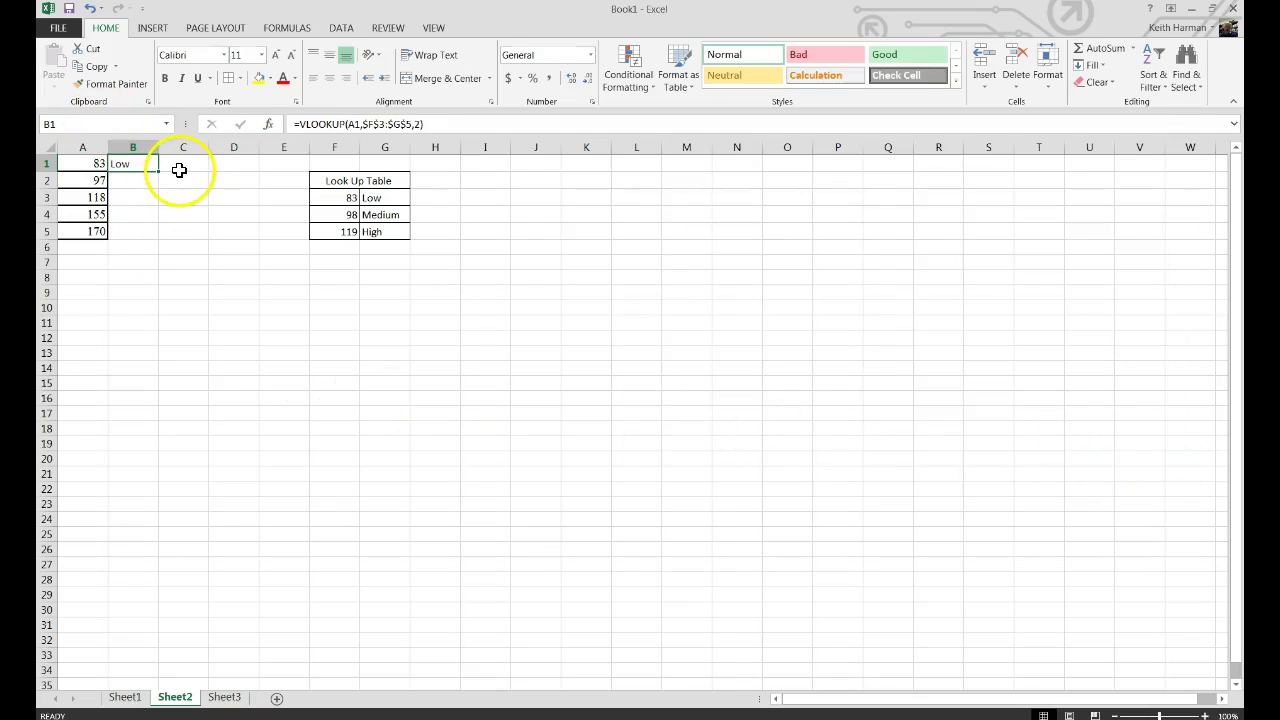
{"action": "left_click_drag", "start_coordinate": [160, 172], "coordinate": [156, 235]}
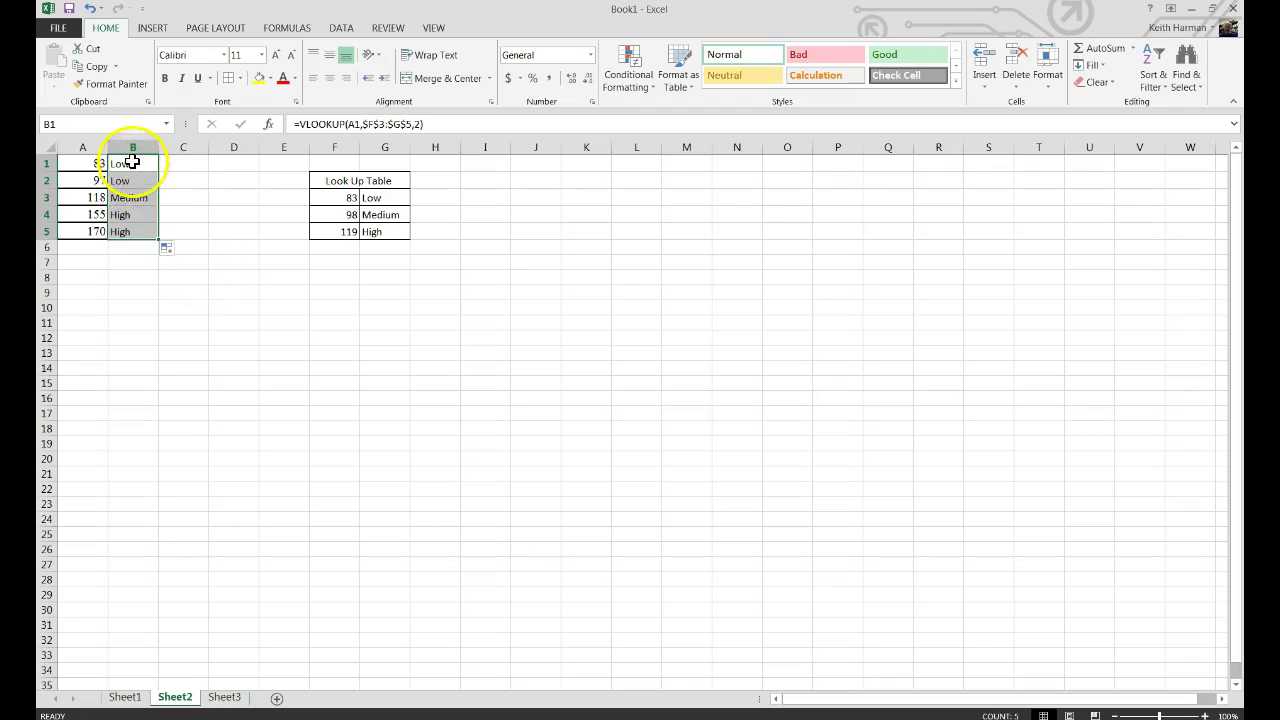
Check the VLOOKUP formulas in cells B1 to B5 one by one against their sales values
{"action": "left_click", "coordinate": [132, 162]}
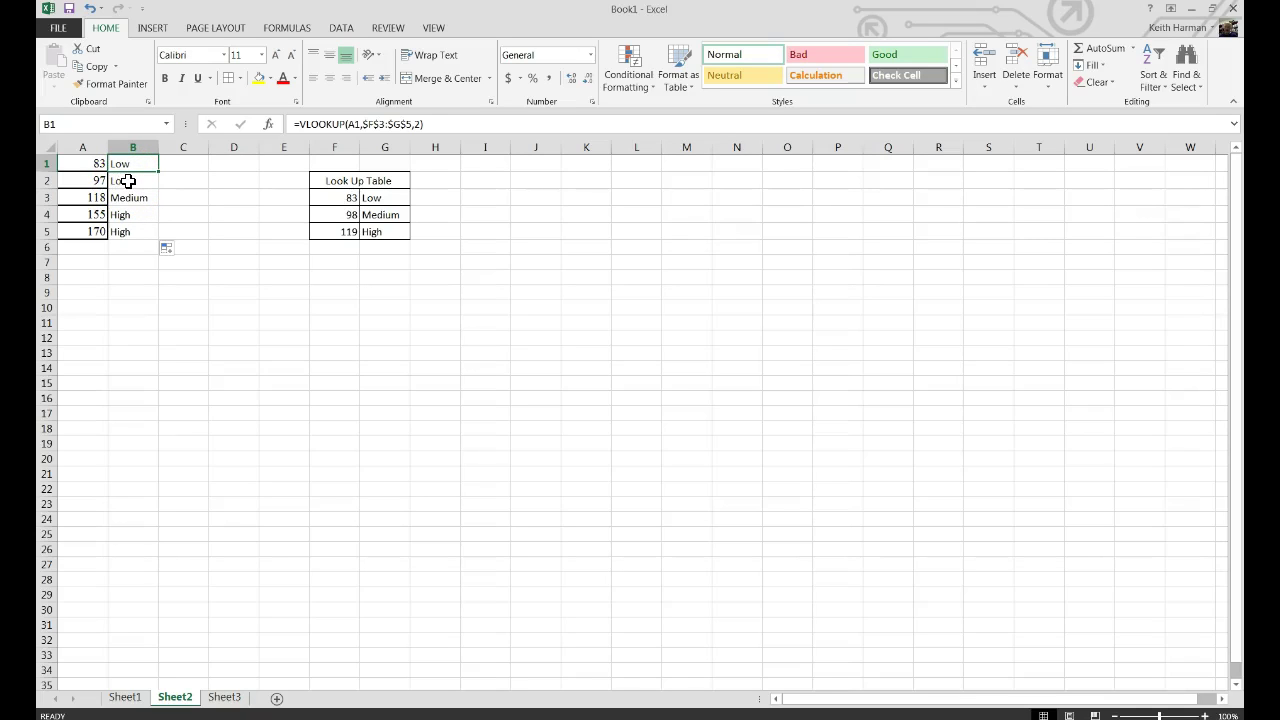
{"action": "left_click", "coordinate": [128, 181]}
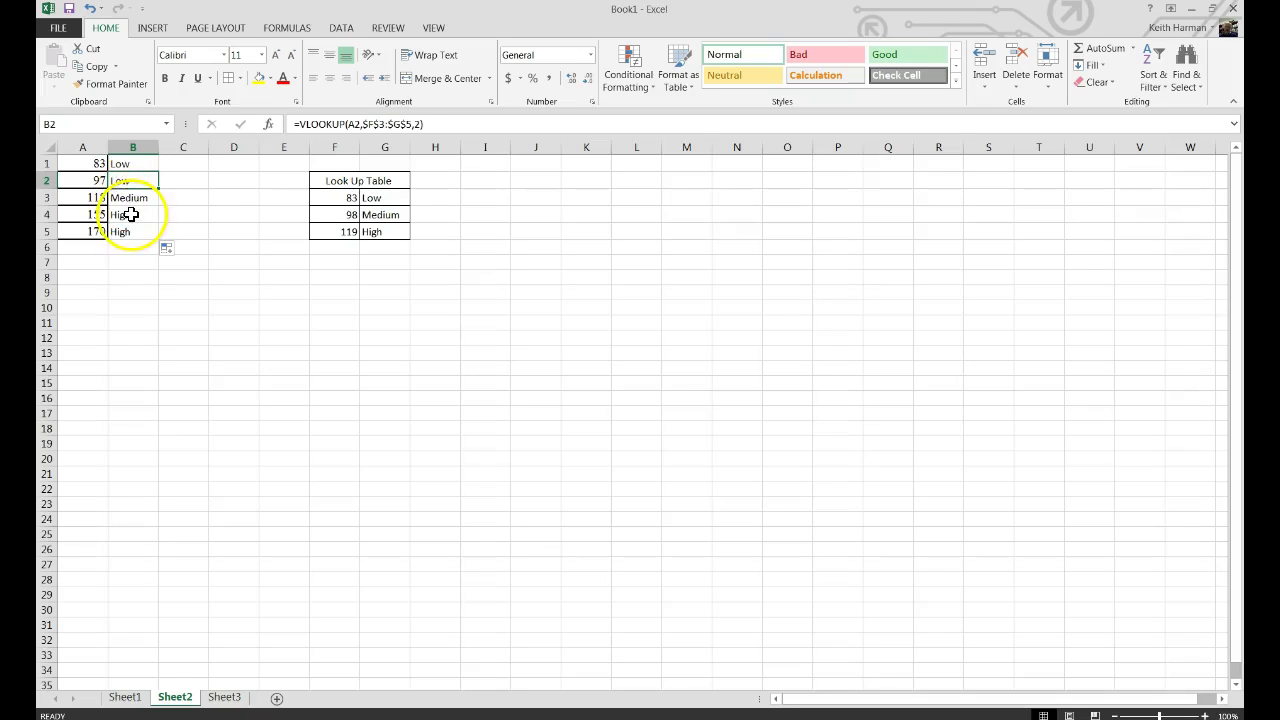
{"action": "left_click", "coordinate": [129, 197]}
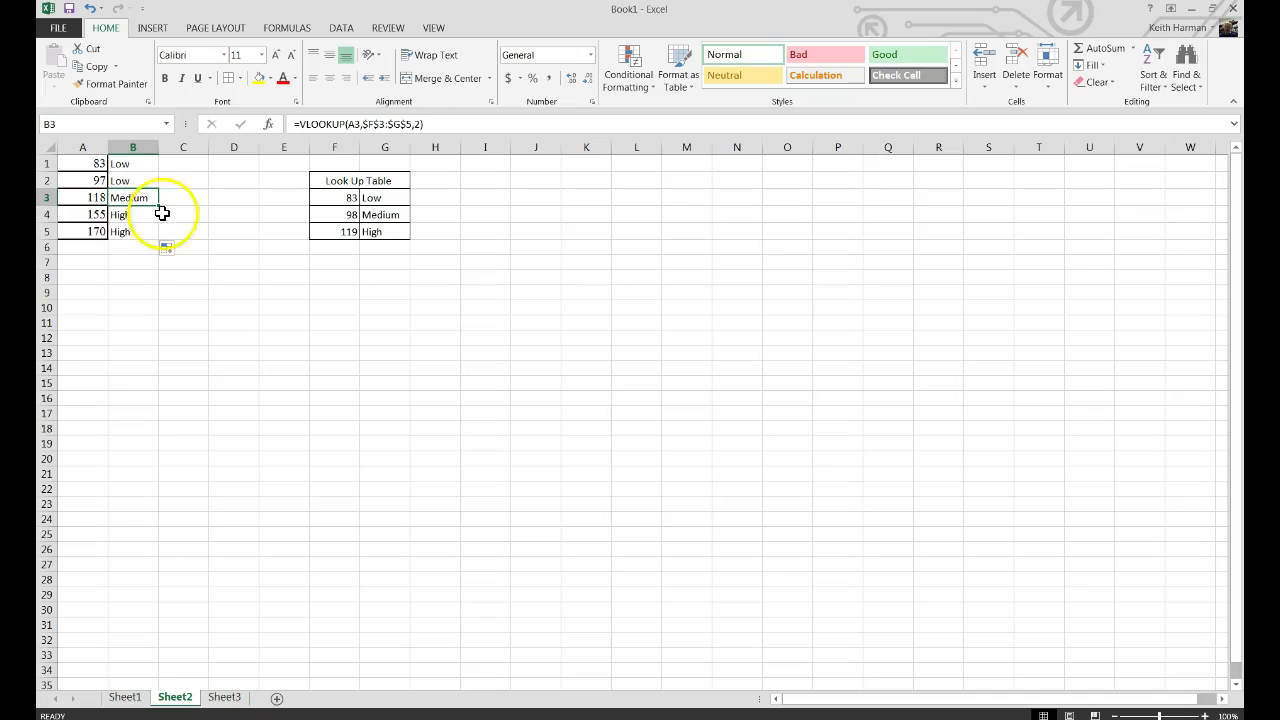
{"action": "left_click", "coordinate": [131, 214]}
{"action": "left_click", "coordinate": [136, 227]}
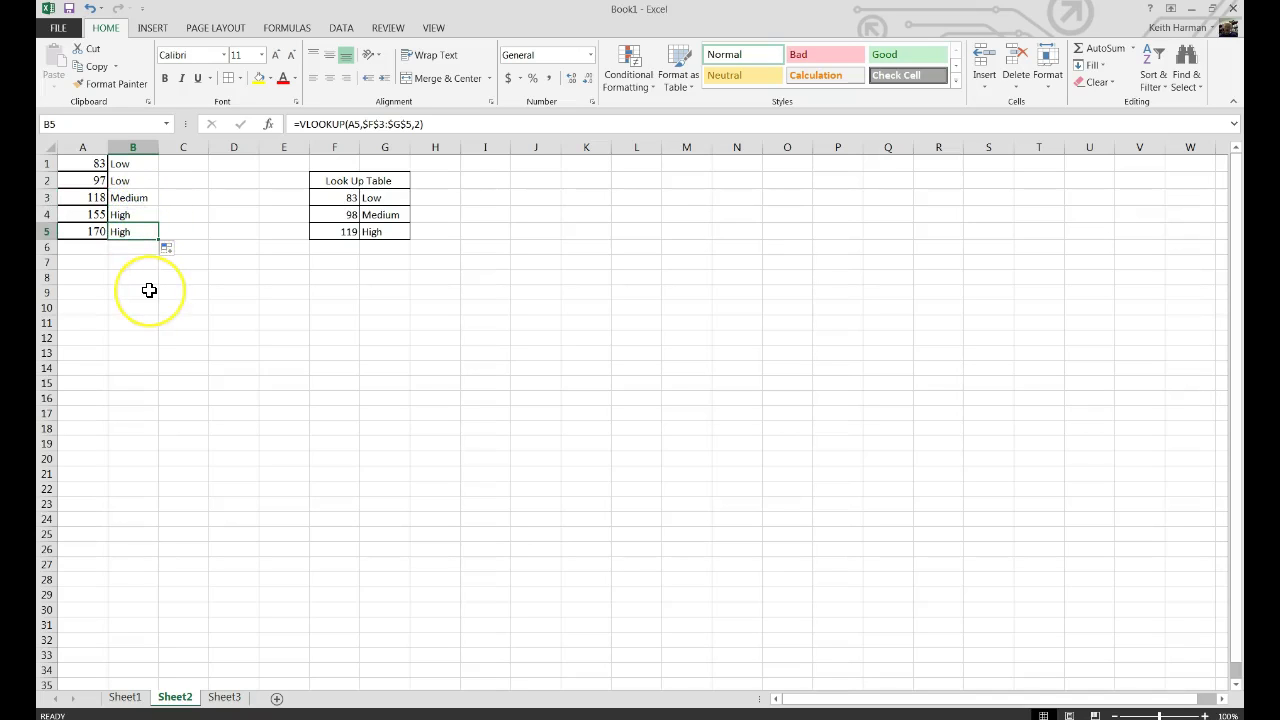
Review Sheet1 and the Problem 2 instructions in the Word exam document, and return to Sheet2 of the Excel workbook
{"action": "left_click", "coordinate": [124, 697]}
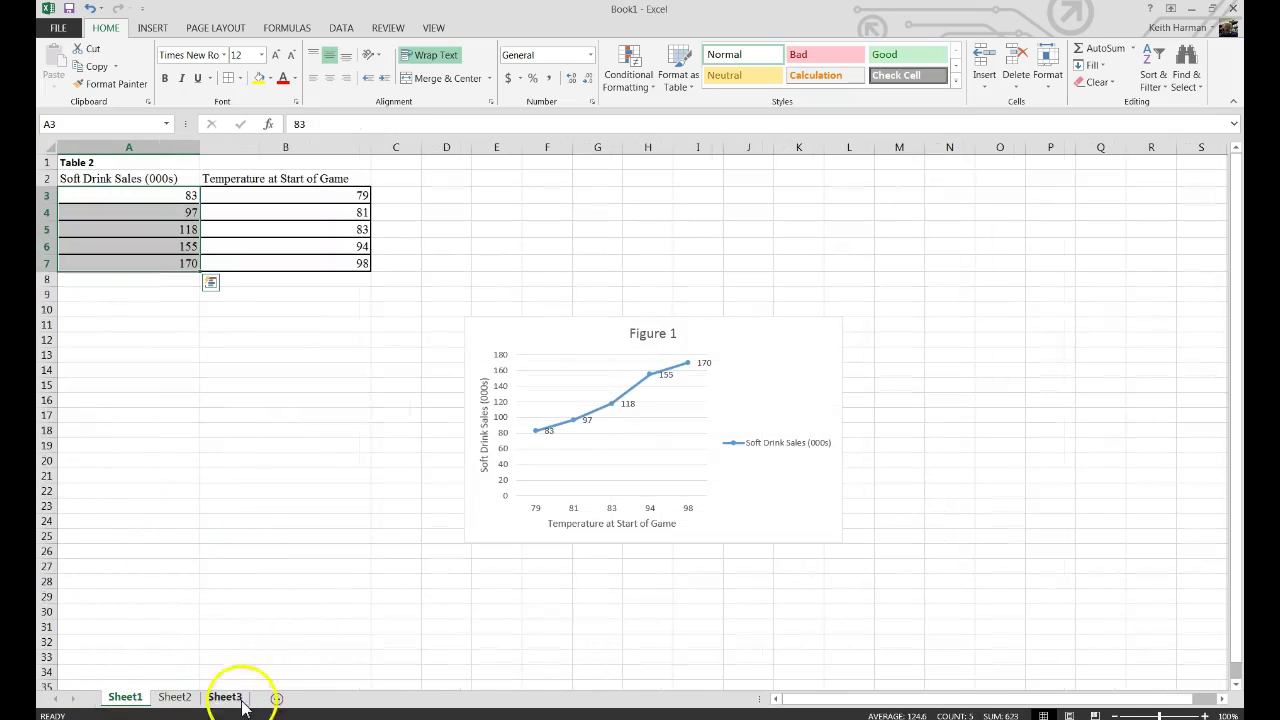
{"action": "mouse_move", "coordinate": [365, 718]}
{"action": "left_click", "coordinate": [410, 672]}
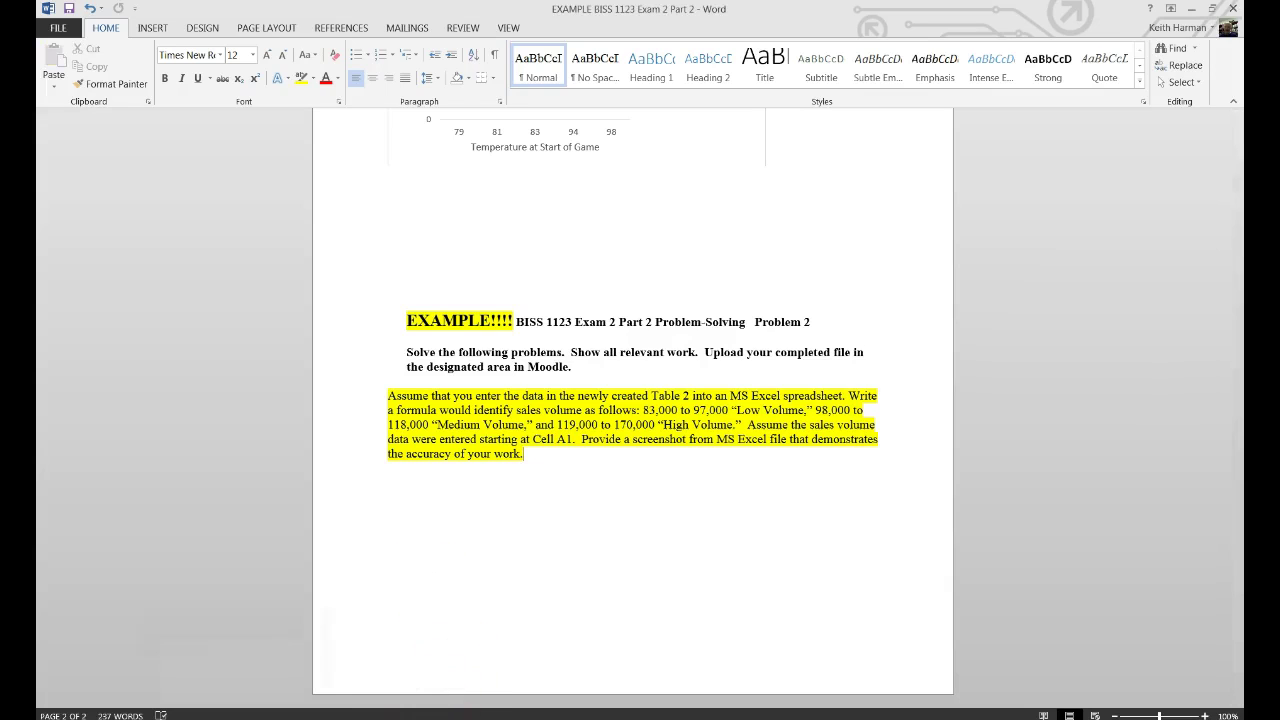
{"action": "mouse_move", "coordinate": [366, 719]}
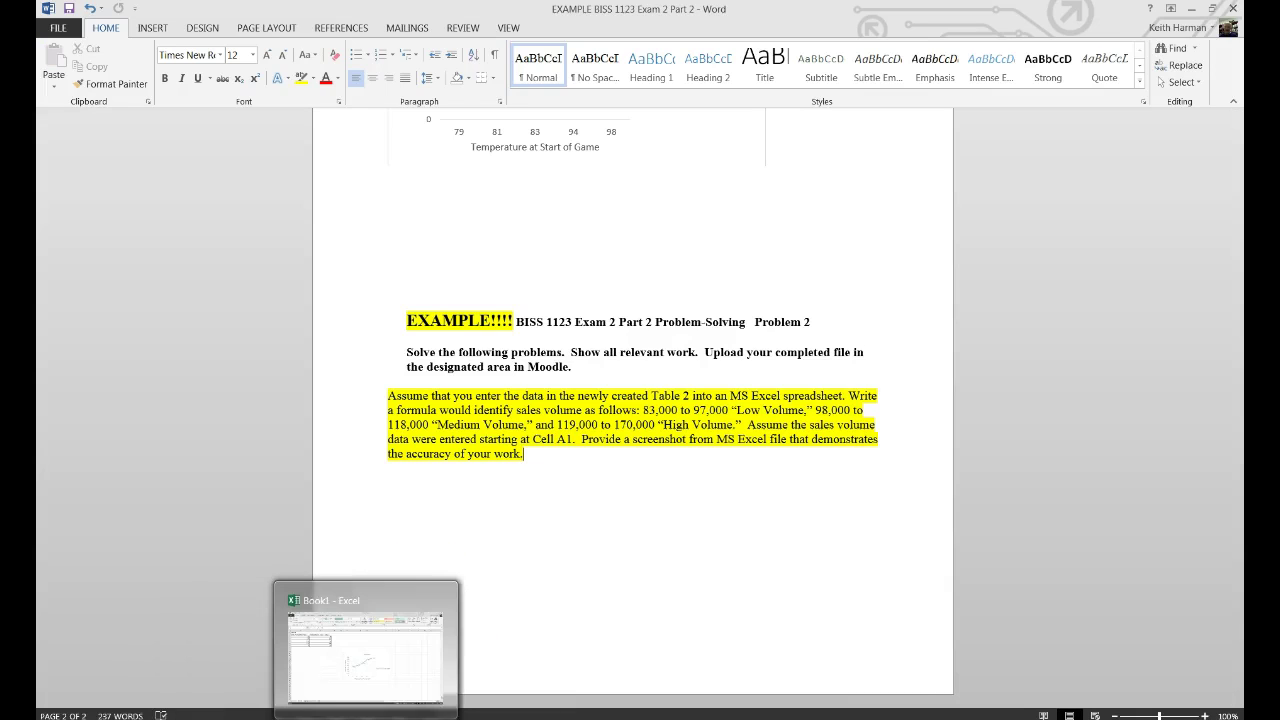
{"action": "left_click", "coordinate": [366, 680]}
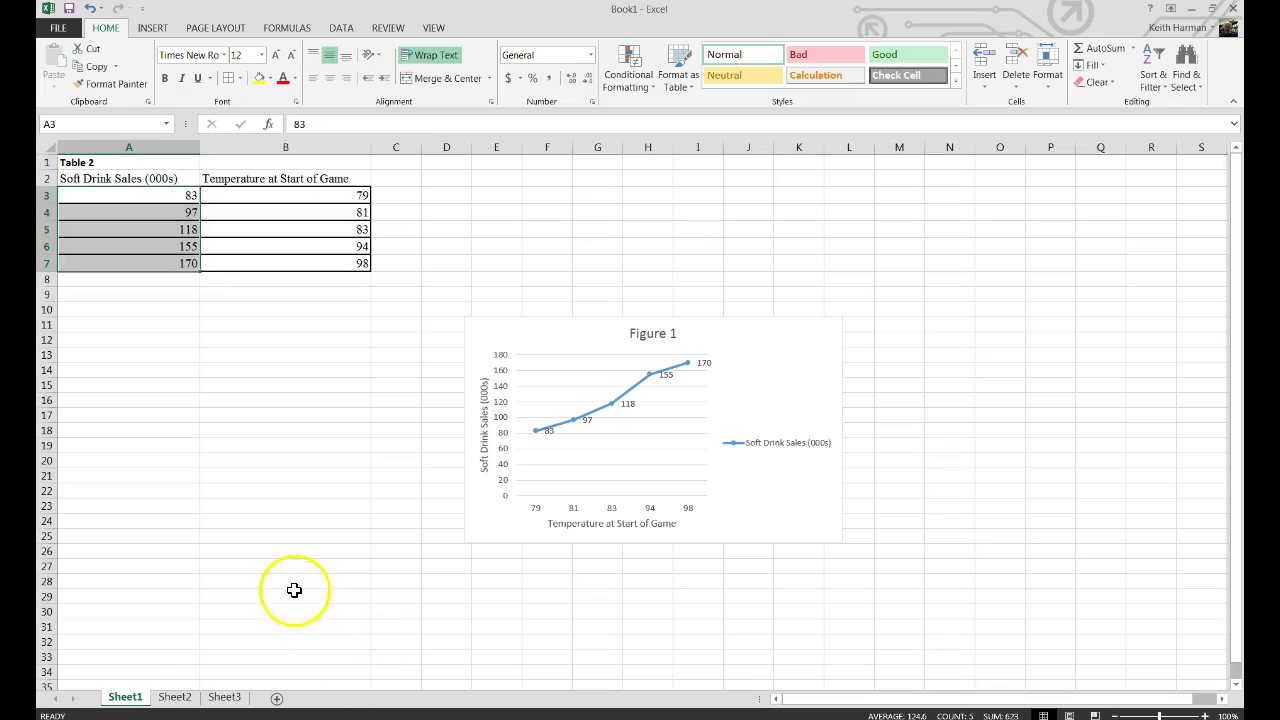
{"action": "left_click", "coordinate": [176, 697]}
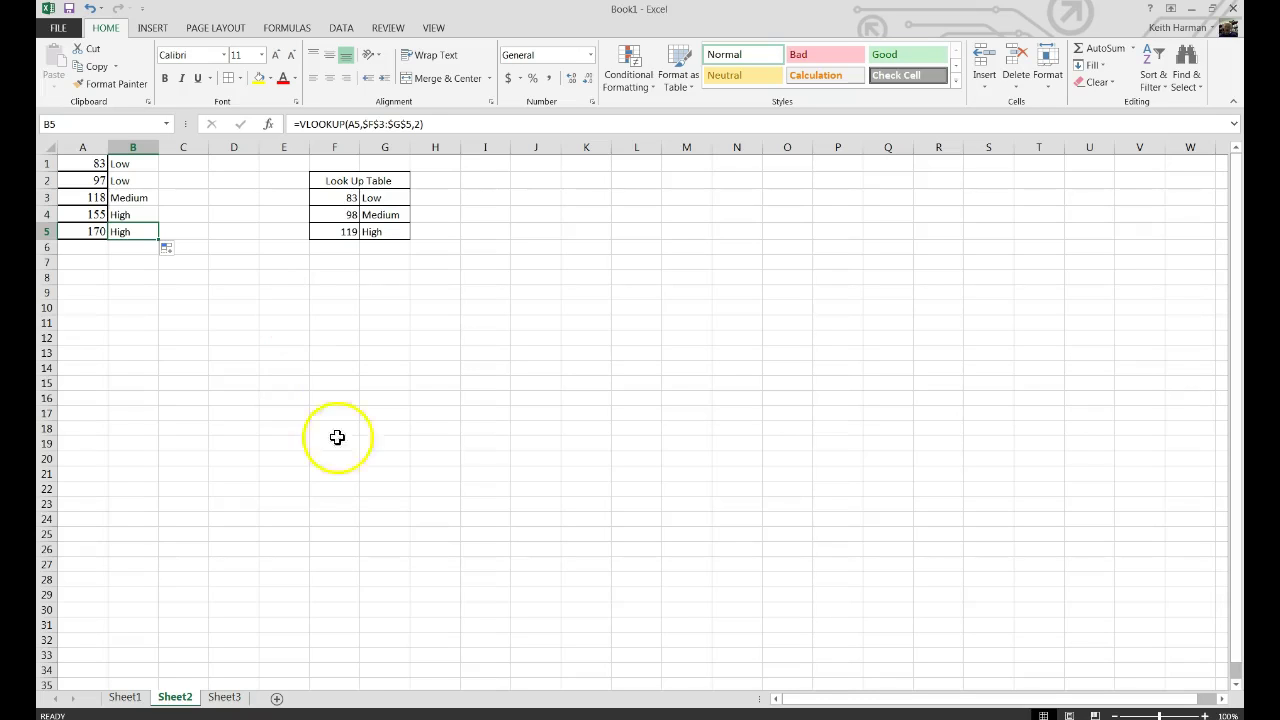
Switch to the Word exam document and add blank lines below the Problem 2 instructions until a new page starts
{"action": "left_click", "coordinate": [463, 607]}
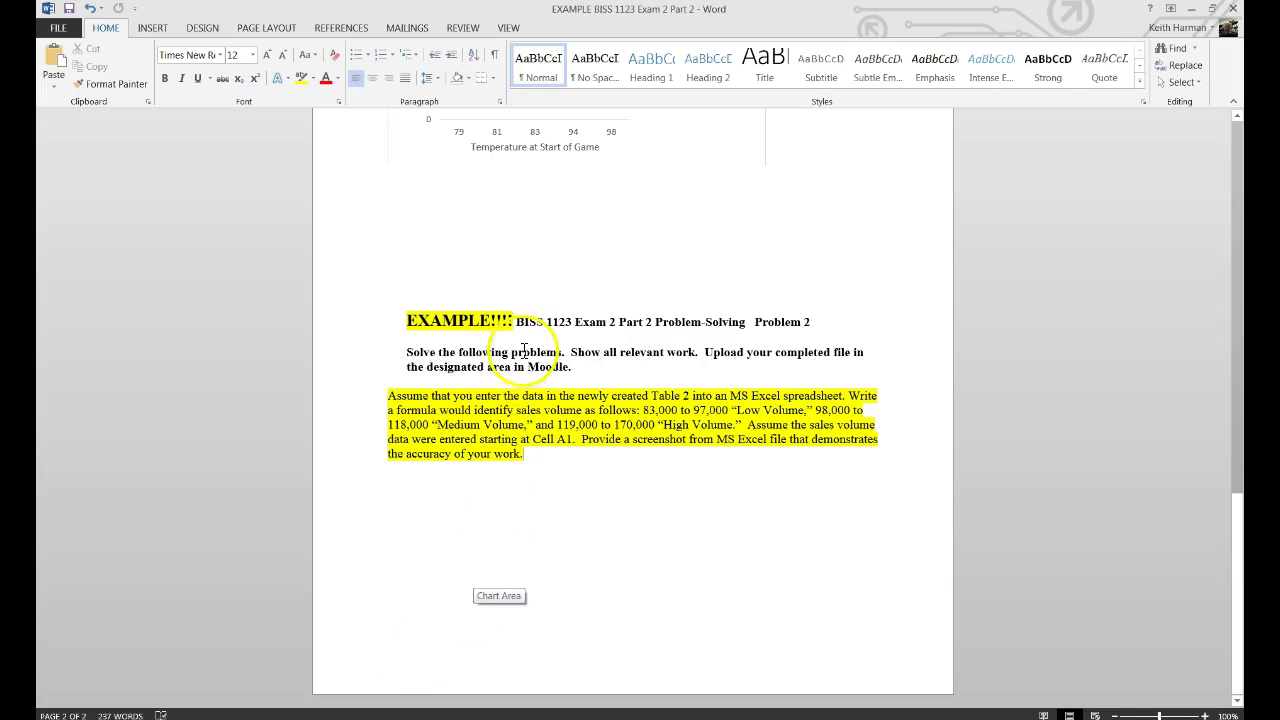
{"action": "scroll", "coordinate": [500, 600], "scroll_direction": "up", "scroll_amount": 2}
{"action": "scroll", "coordinate": [500, 600], "scroll_direction": "down", "scroll_amount": 2}
{"action": "left_click", "coordinate": [549, 505]}
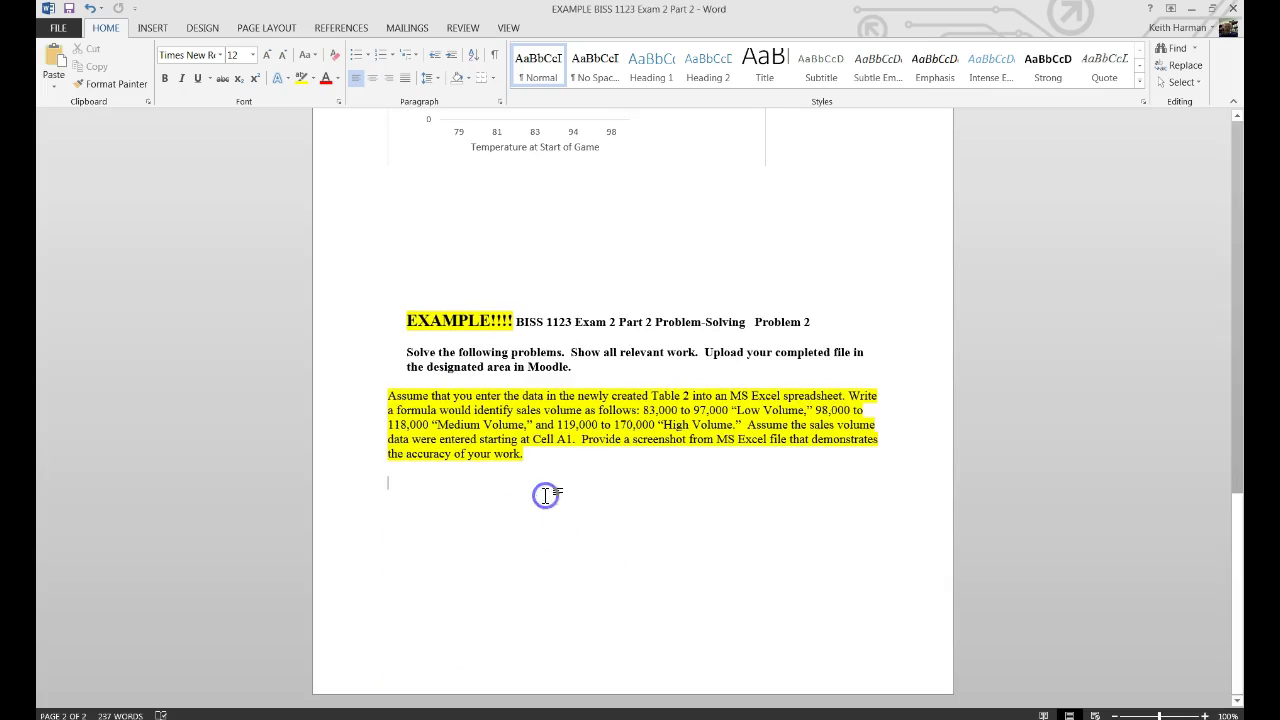
{"action": "key", "text": "Return"}
{"action": "key", "text": "Return"}
{"action": "key", "text": "Return"}
{"action": "key", "text": "Return"}
{"action": "key", "text": "Return"}
{"action": "key", "text": "Return"}
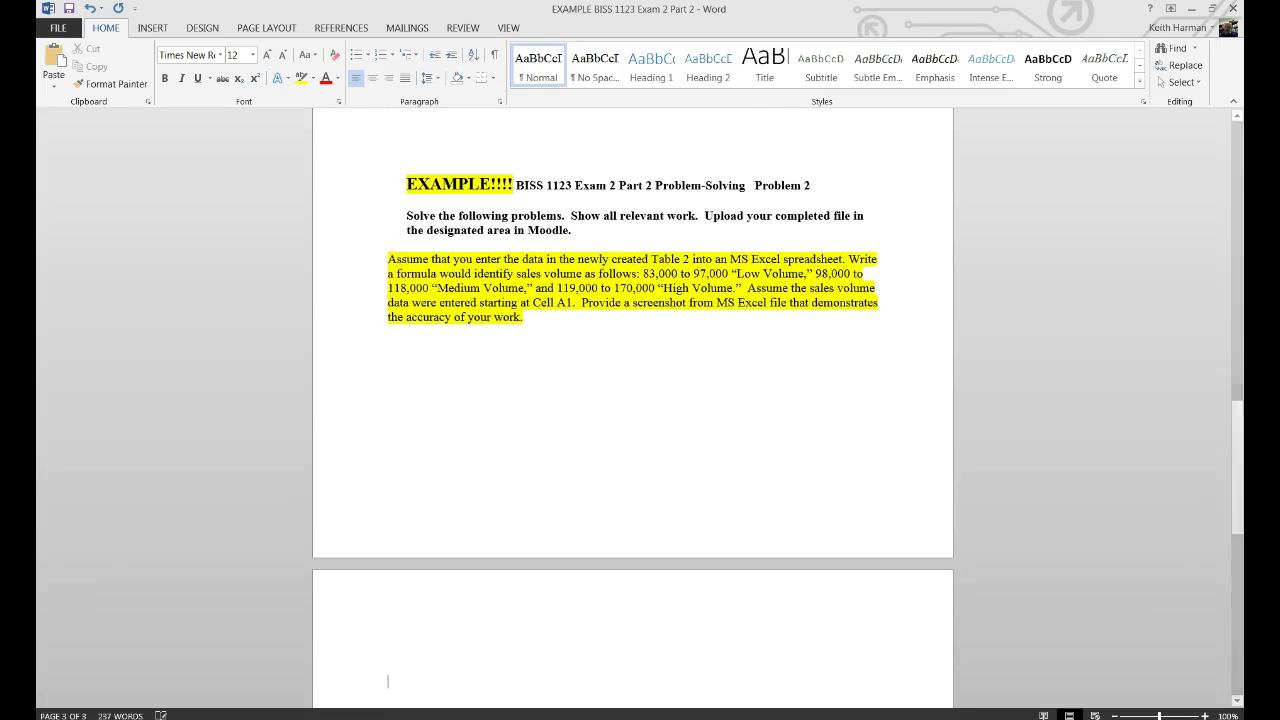
Paste the screenshot of the Excel VLOOKUP sheet onto the new page below the Problem 2 instructions
{"action": "key", "text": "ctrl+v"}
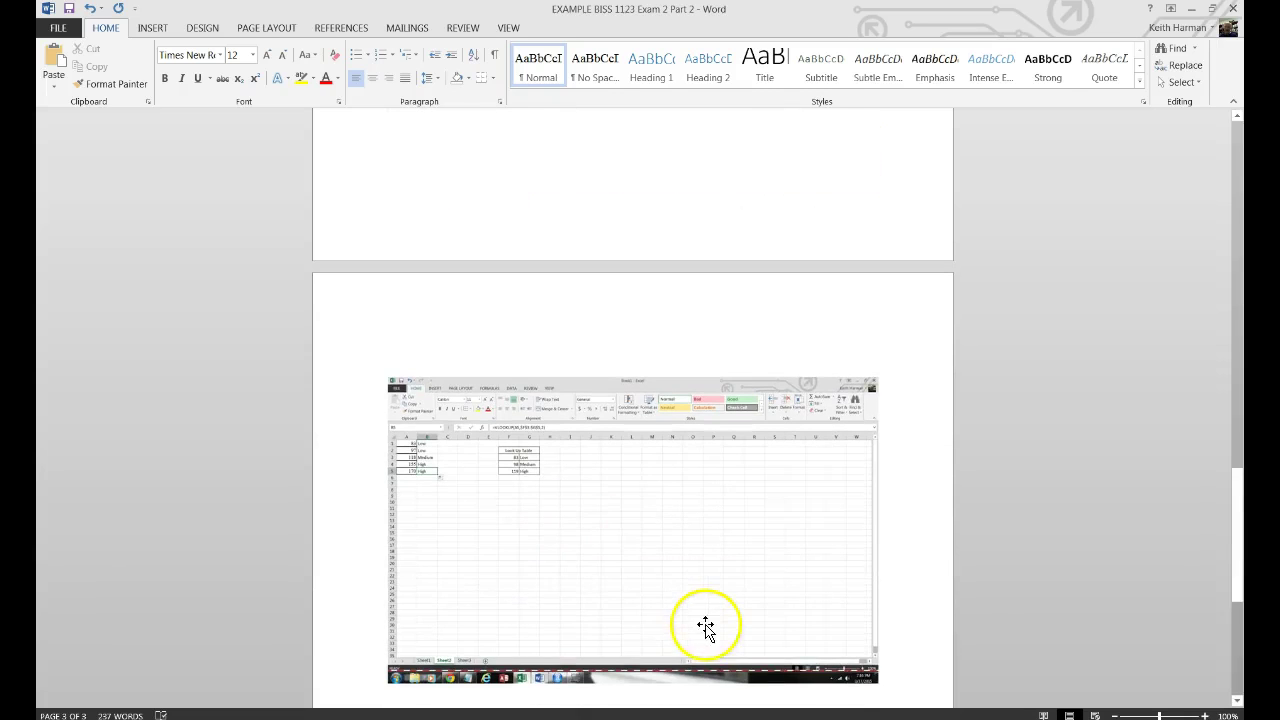
{"action": "scroll", "coordinate": [709, 623], "scroll_direction": "down", "scroll_amount": 2}
{"action": "left_click", "coordinate": [660, 613]}
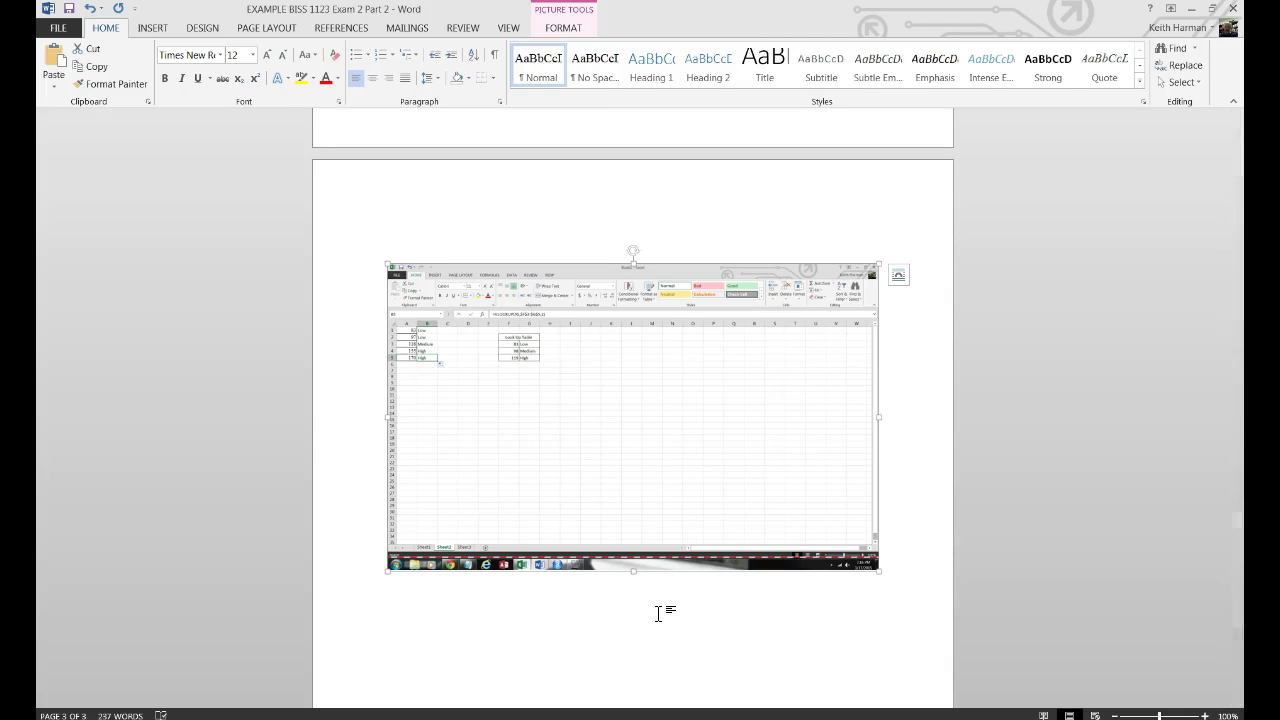
{"action": "left_click", "coordinate": [650, 610]}
Switch to the Excel workbook and copy the sales values in Sheet2 cells A1 to A5 into Sheet3 starting at cell A1
{"action": "mouse_move", "coordinate": [366, 716]}
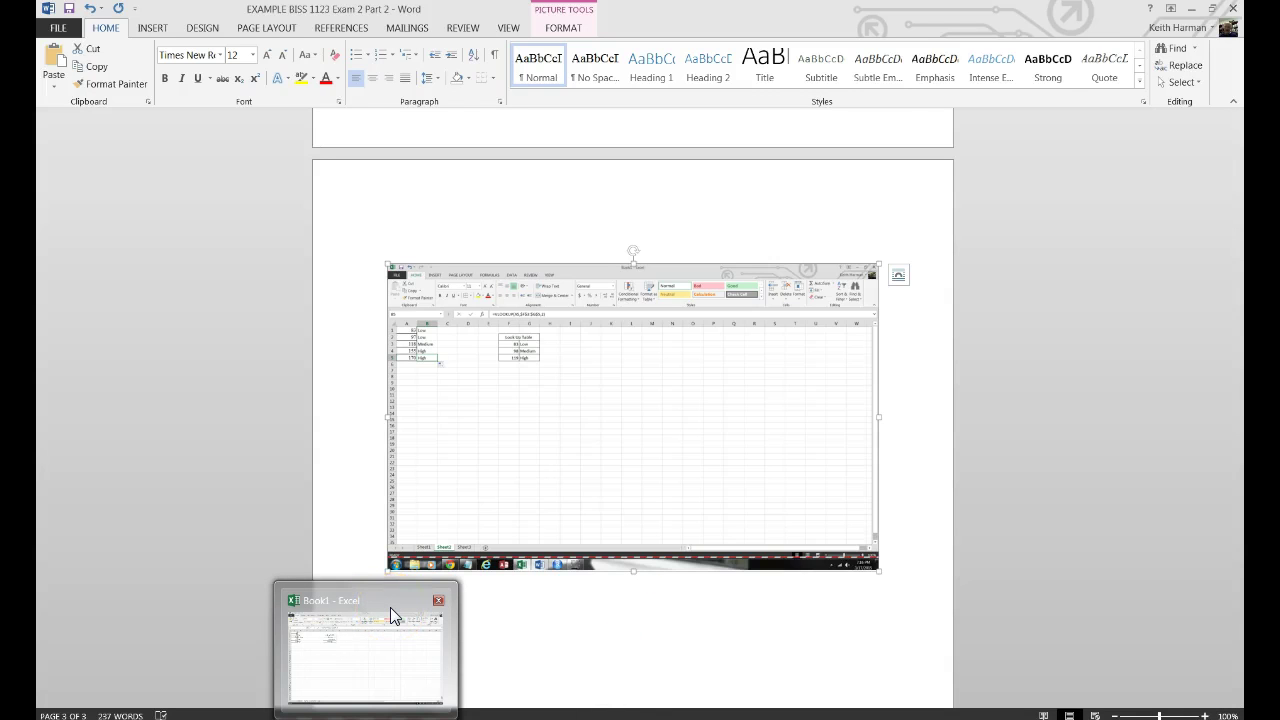
{"action": "mouse_move", "coordinate": [390, 607]}
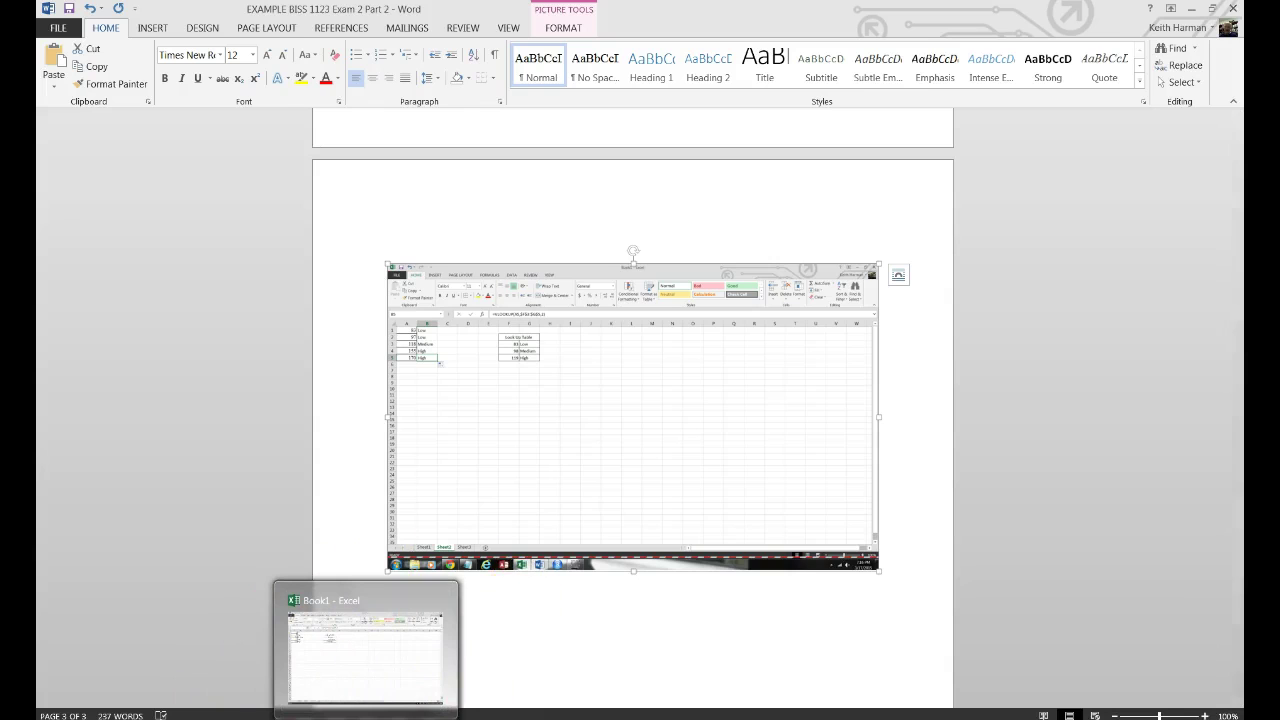
{"action": "left_click", "coordinate": [365, 645]}
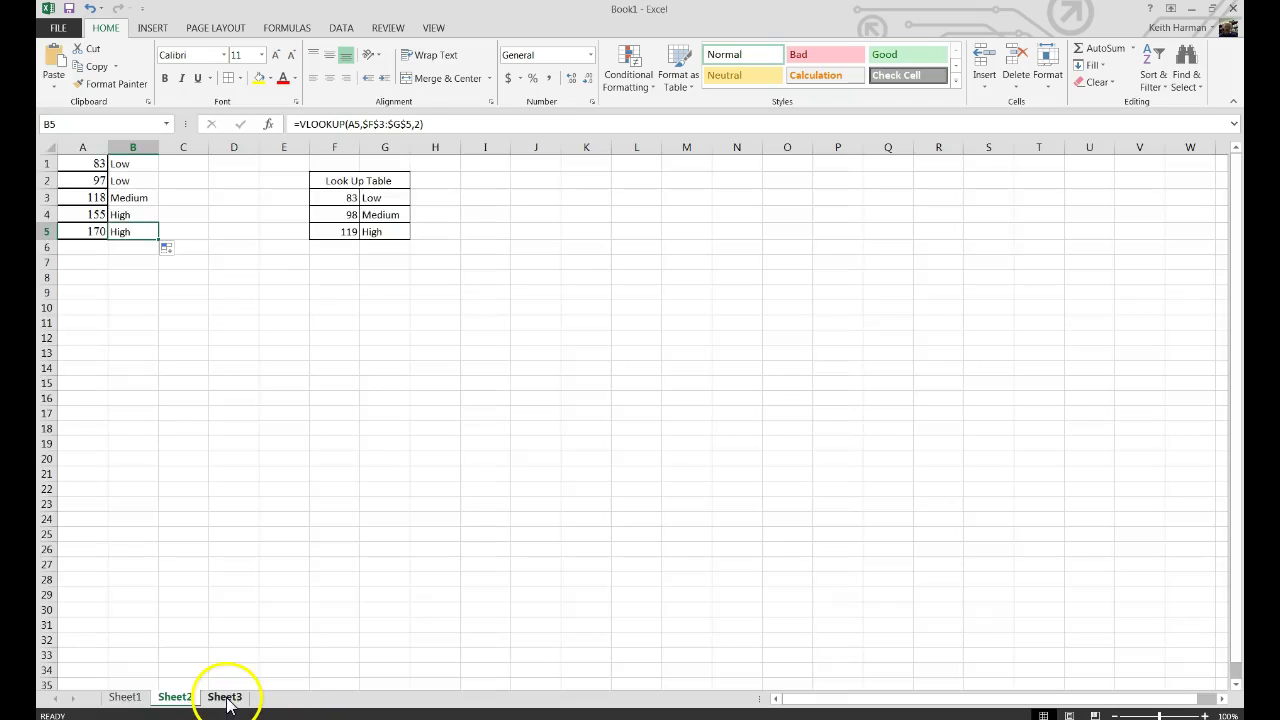
{"action": "left_click", "coordinate": [226, 698]}
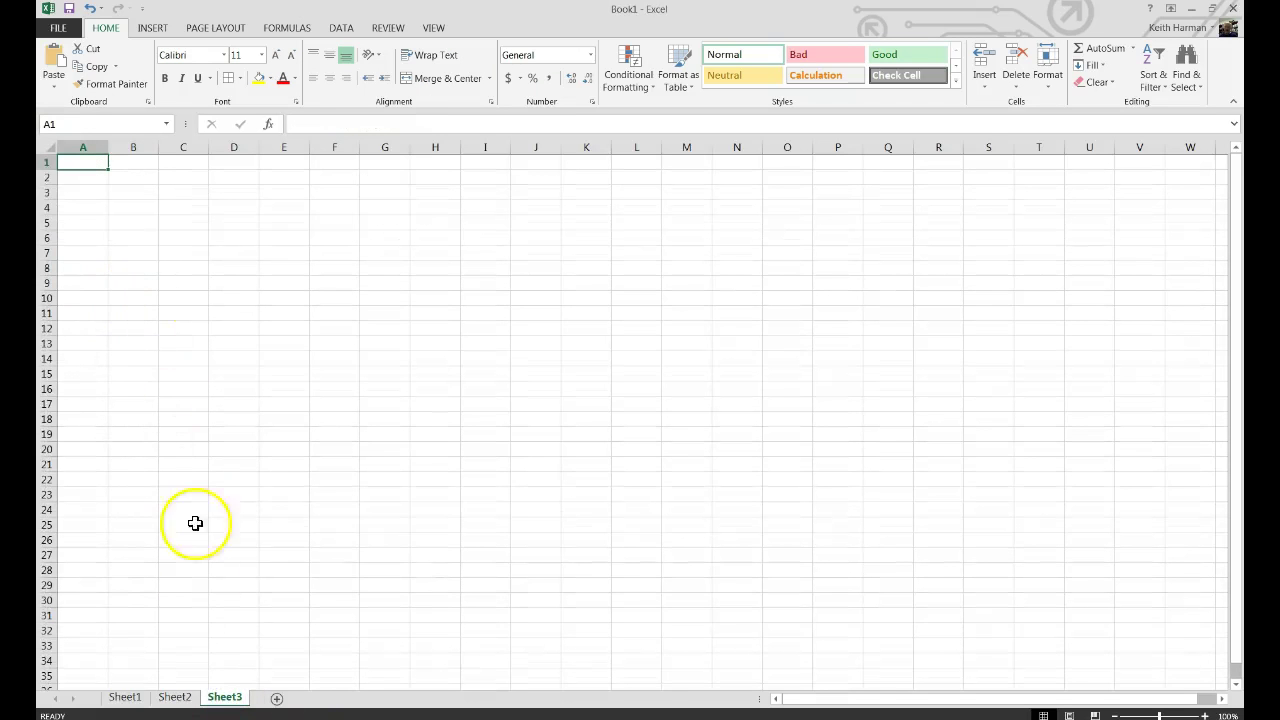
{"action": "left_click", "coordinate": [175, 696]}
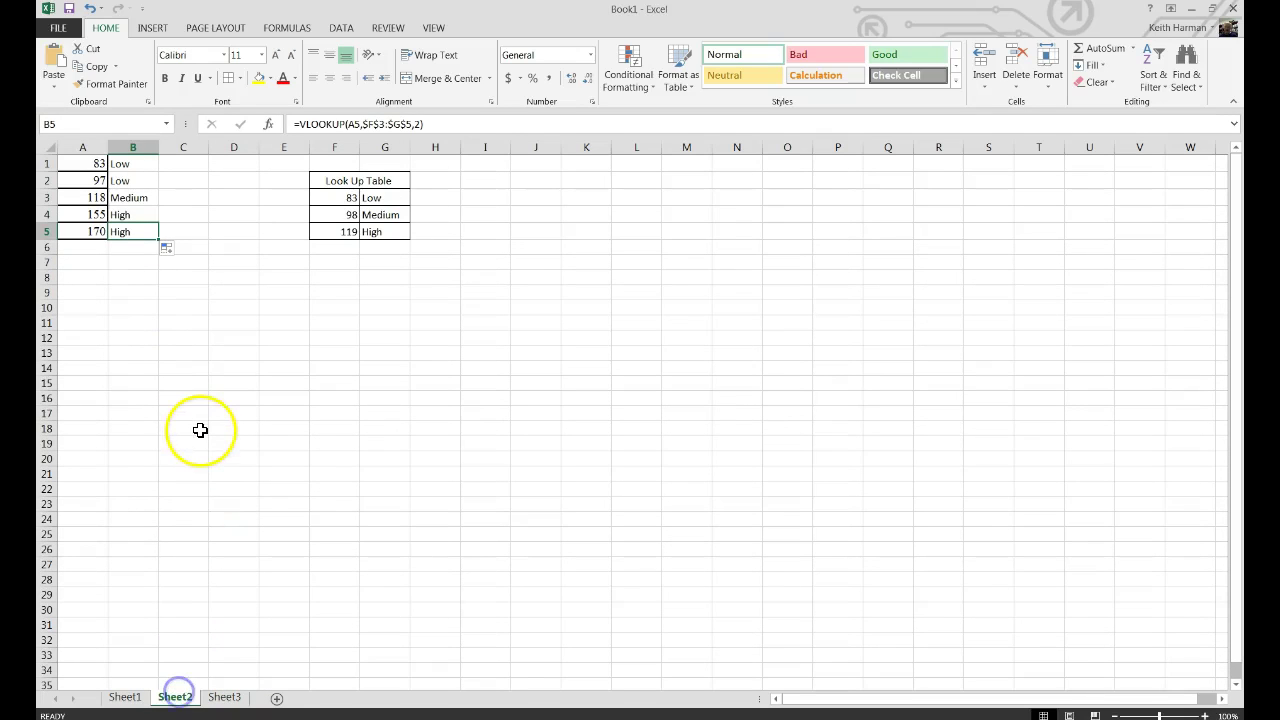
{"action": "left_click", "coordinate": [184, 352]}
{"action": "left_click", "coordinate": [100, 322]}
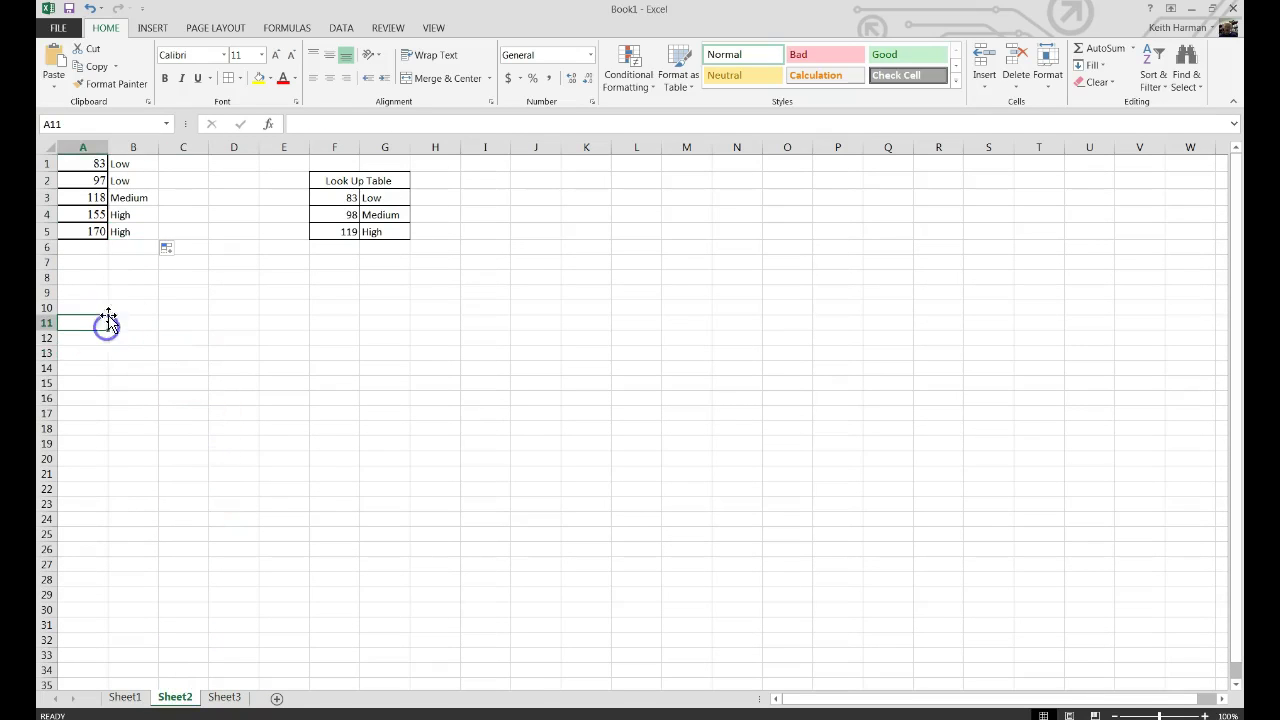
{"action": "left_click", "coordinate": [89, 161]}
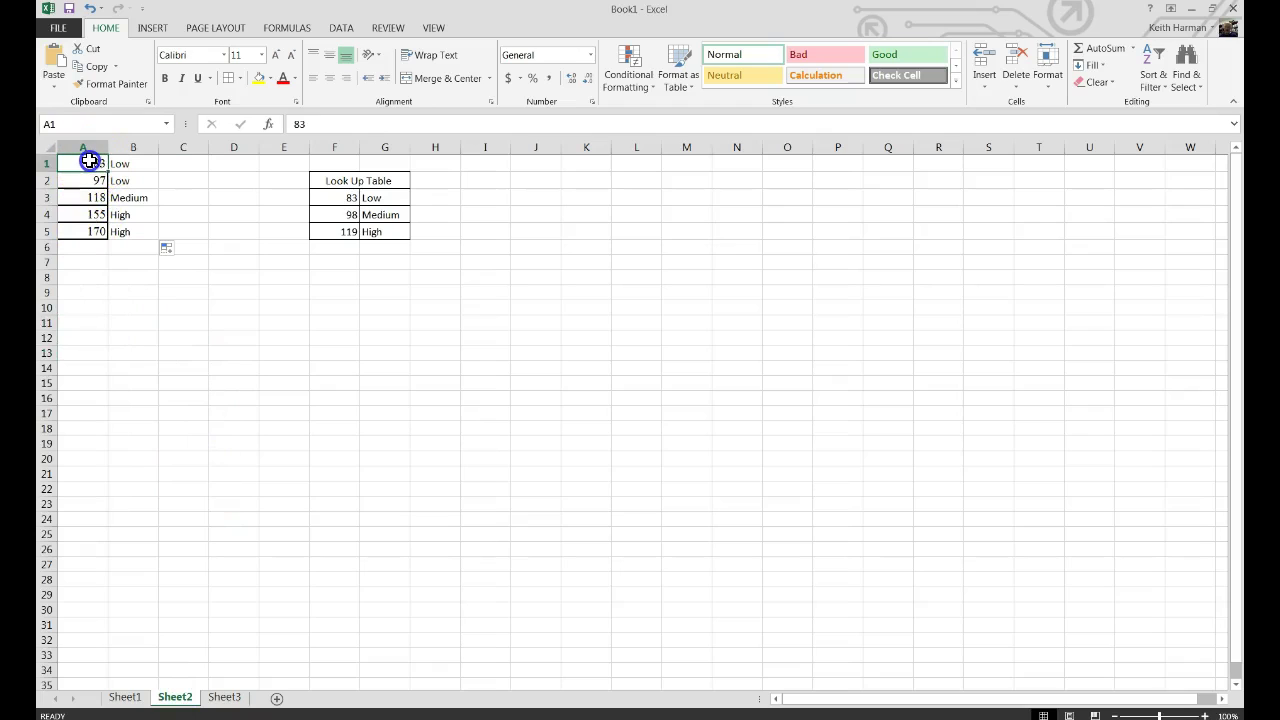
{"action": "left_click_drag", "start_coordinate": [89, 161], "coordinate": [89, 229]}
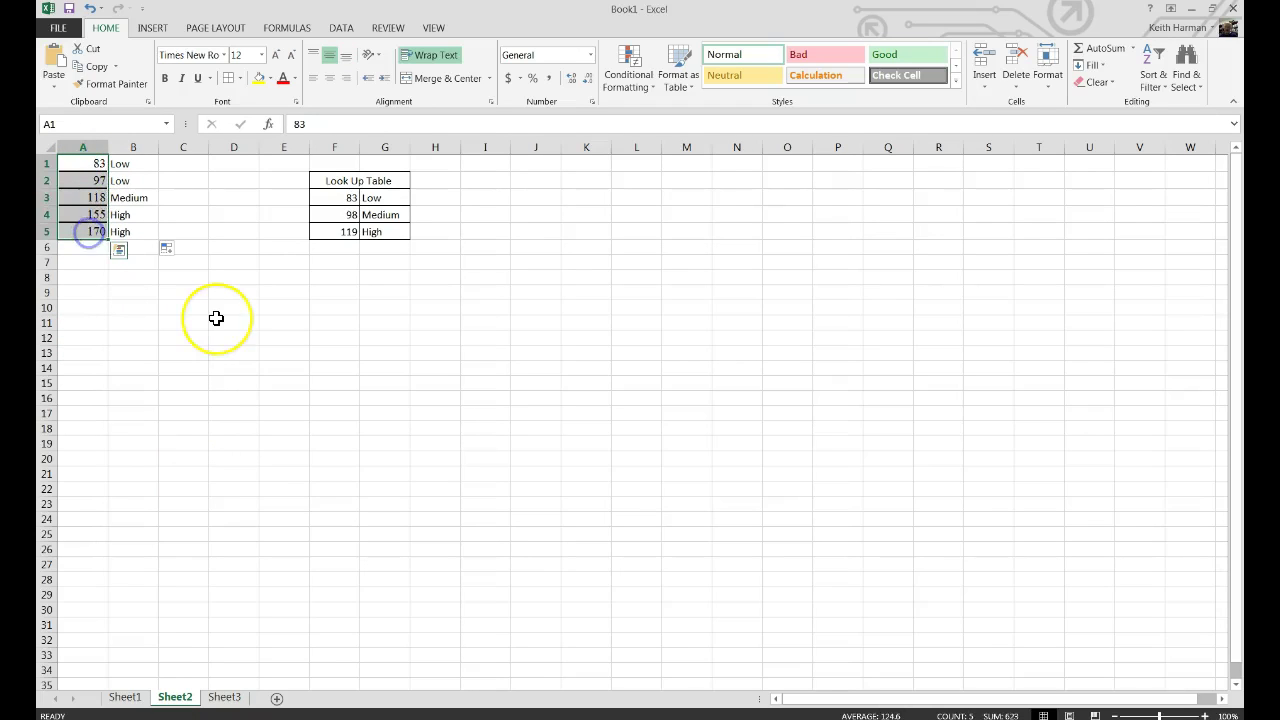
{"action": "key", "text": "ctrl+c"}
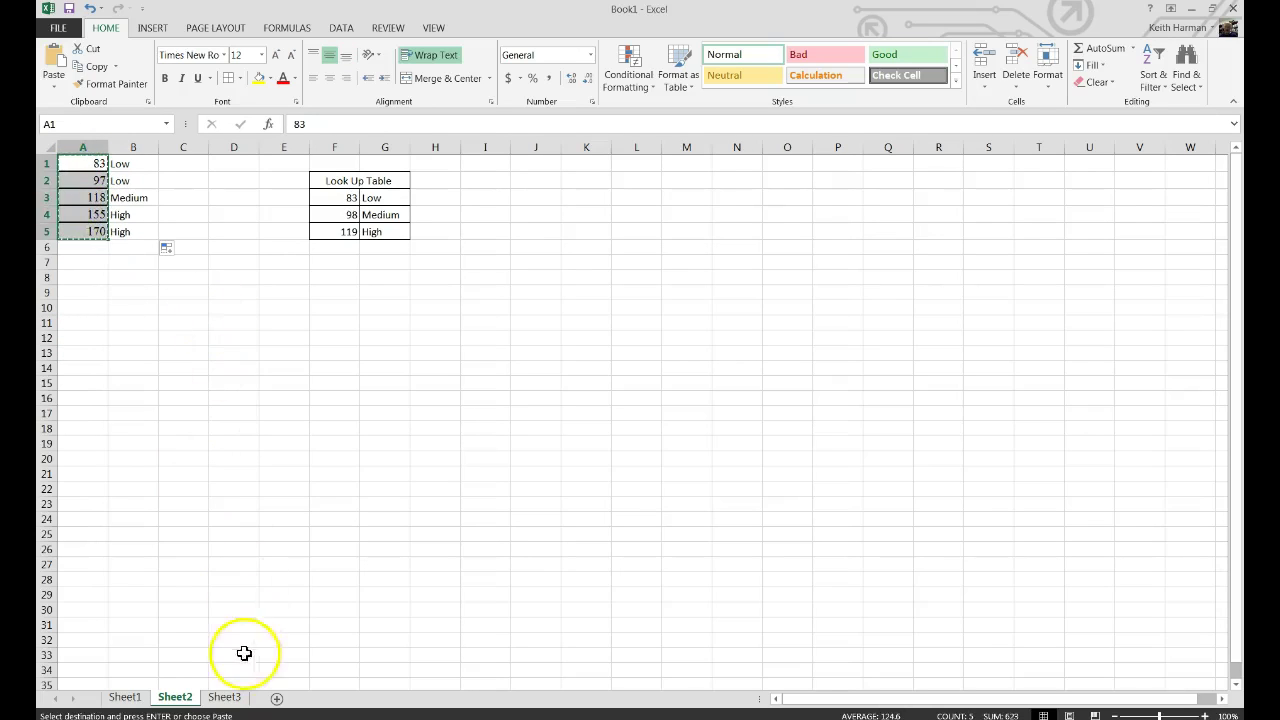
{"action": "left_click", "coordinate": [224, 697]}
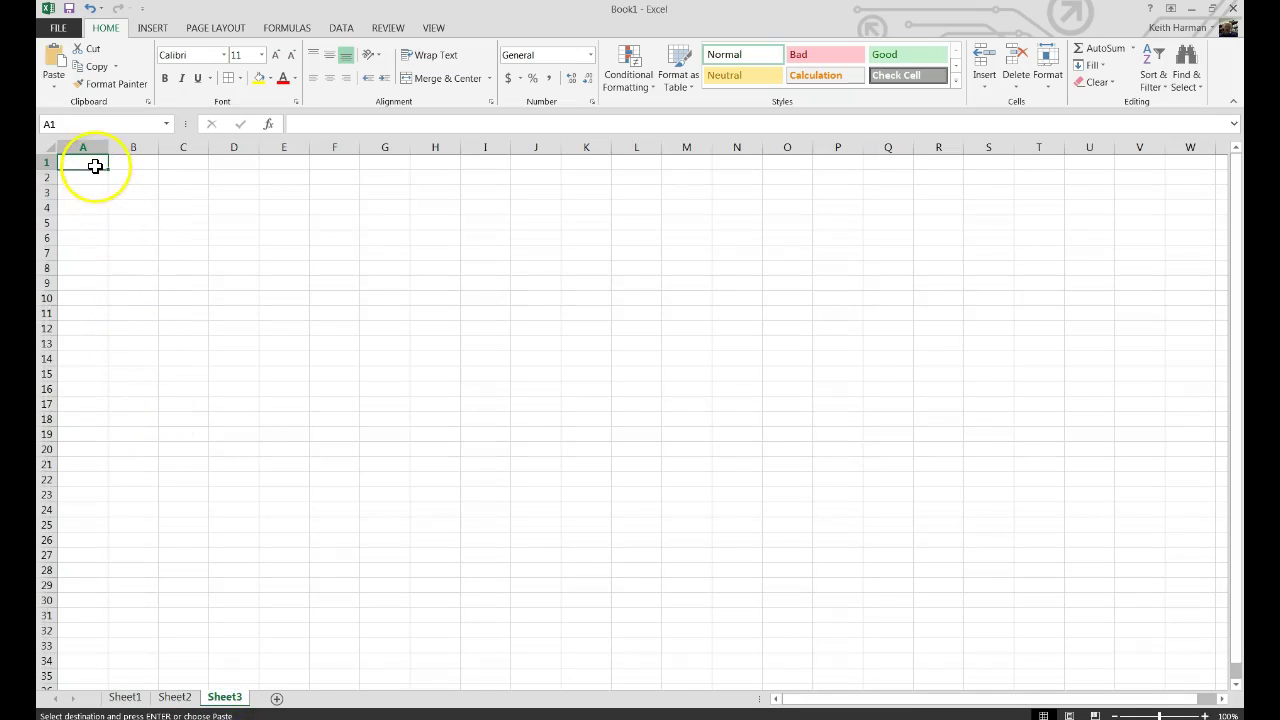
{"action": "key", "text": "ctrl+v"}
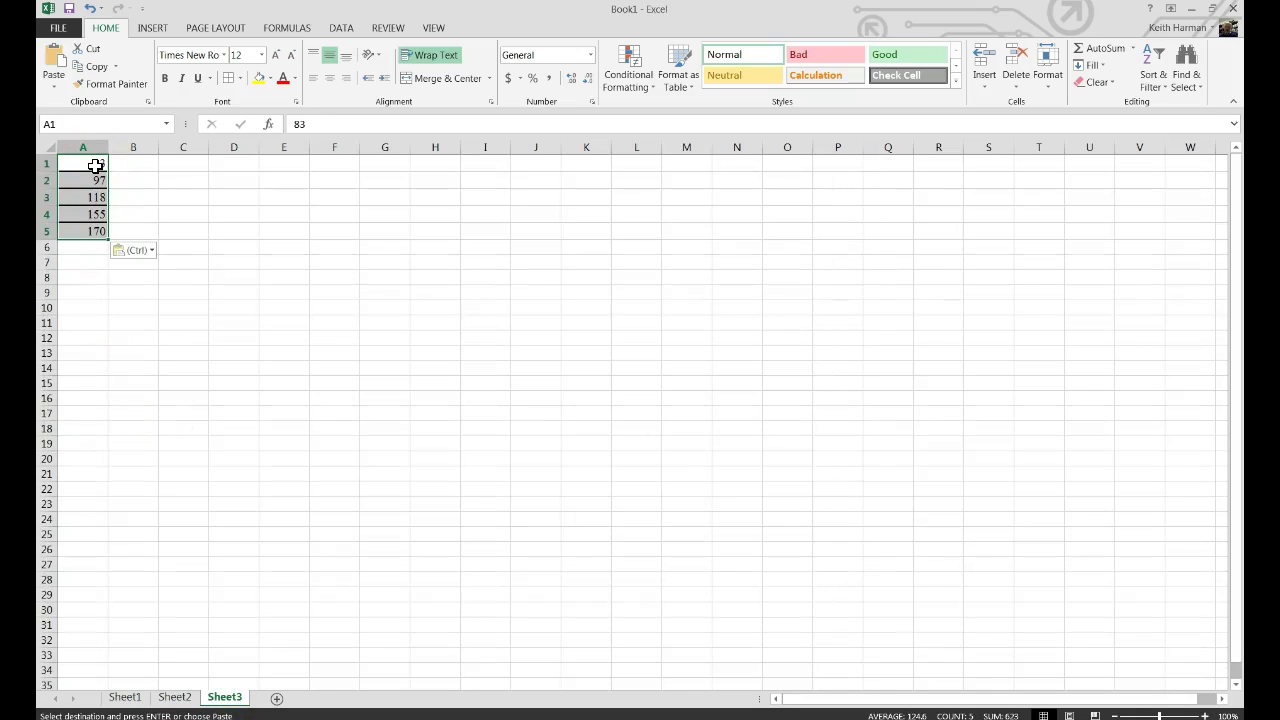
Start an IF formula in cell B1 of Sheet3 that returns "High" when A1>118
{"action": "left_click", "coordinate": [131, 167]}
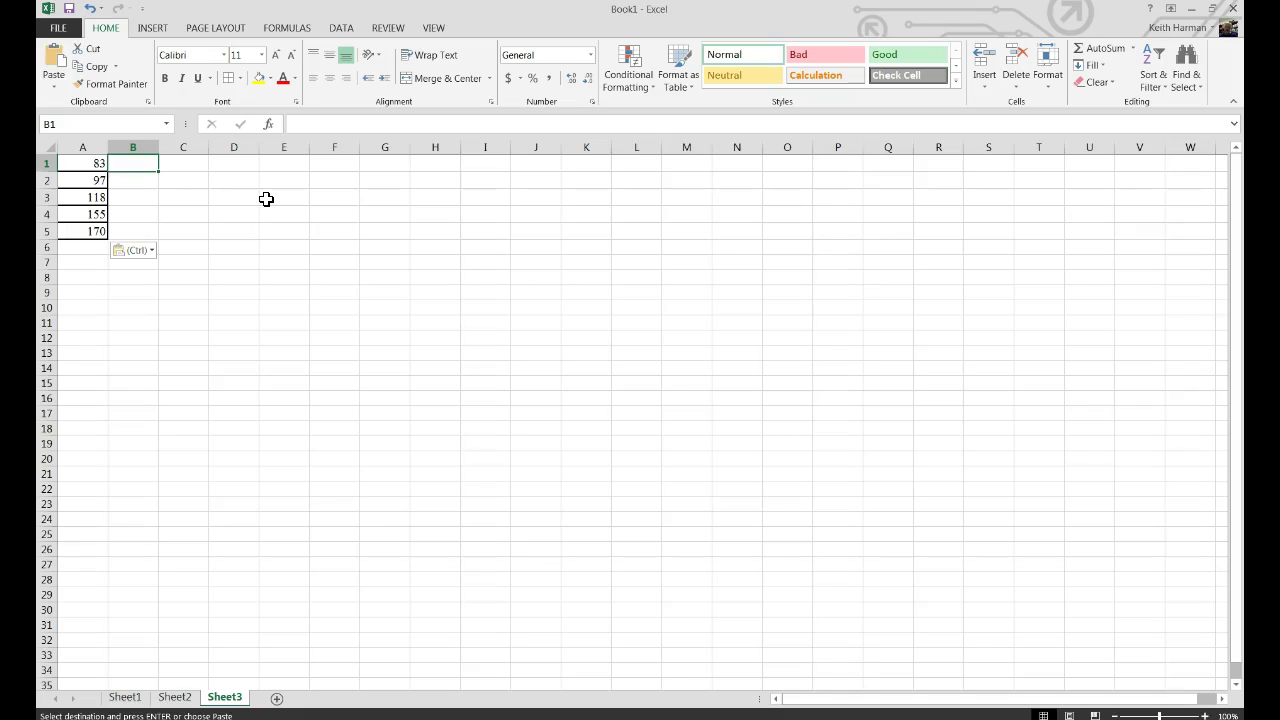
{"action": "type", "text": "=if("}
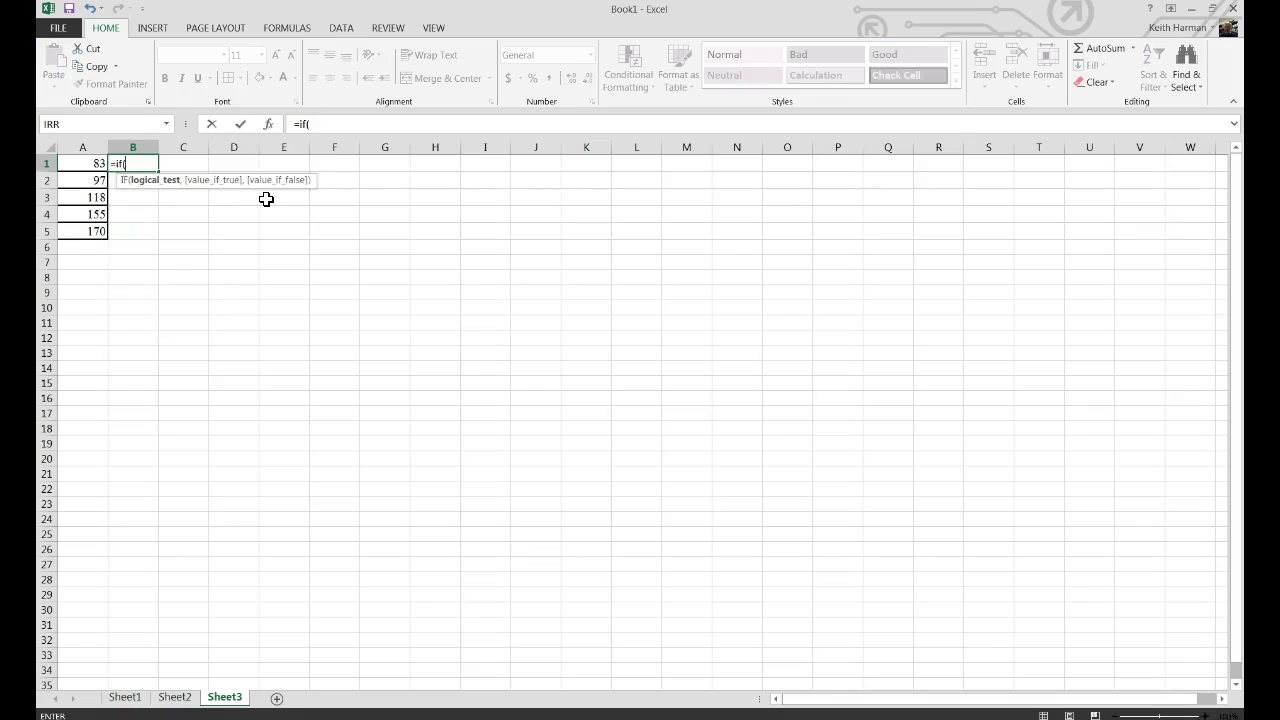
{"action": "left_click", "coordinate": [101, 163]}
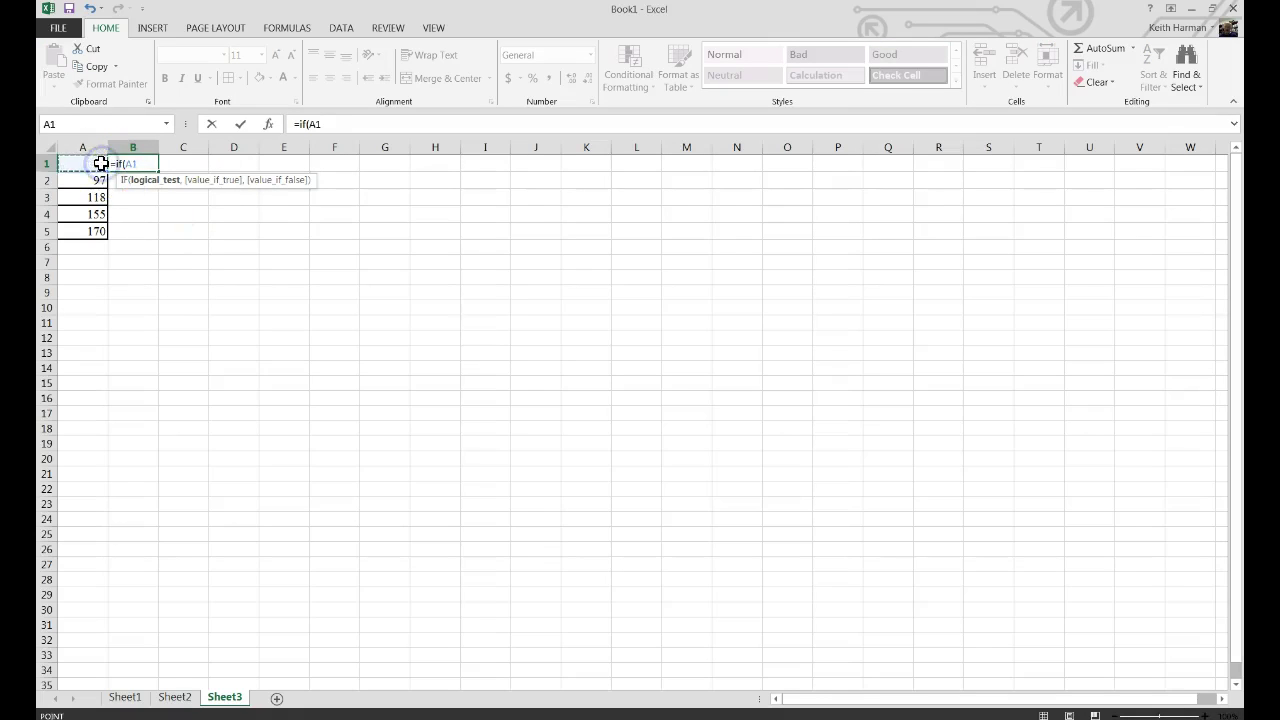
{"action": "type", "text": ">118, \""}
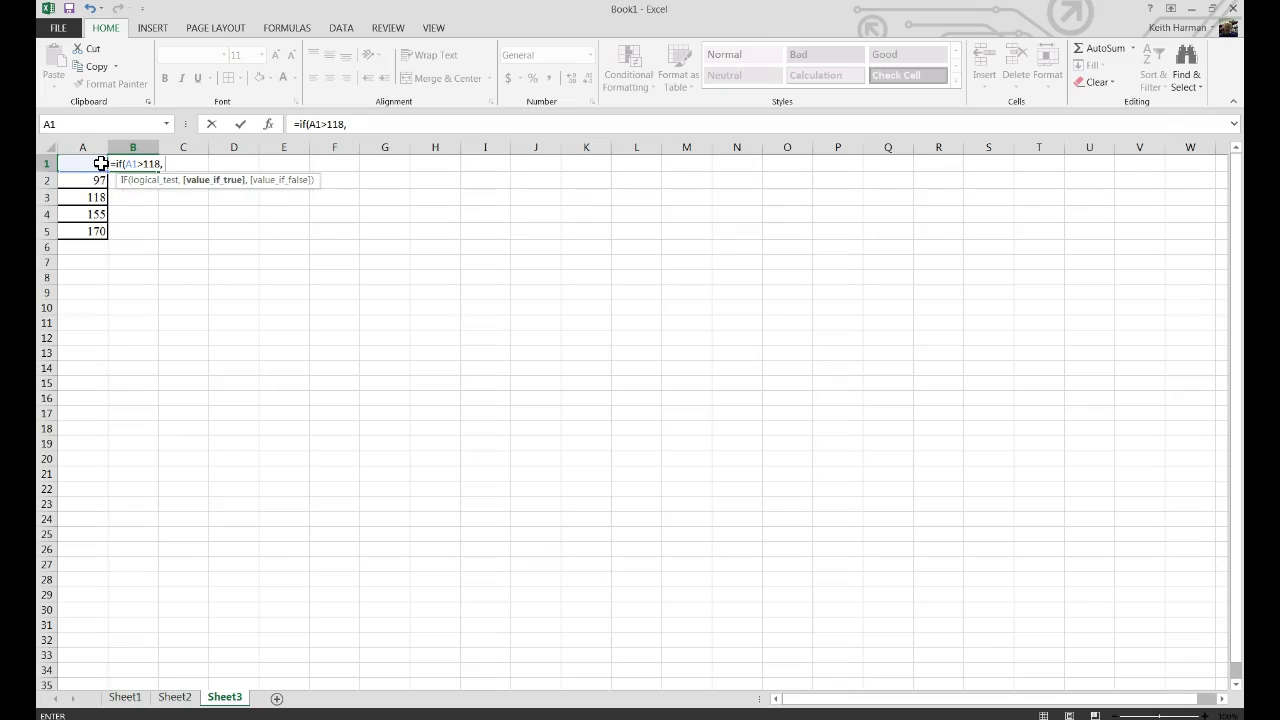
{"action": "type", "text": "High\","}
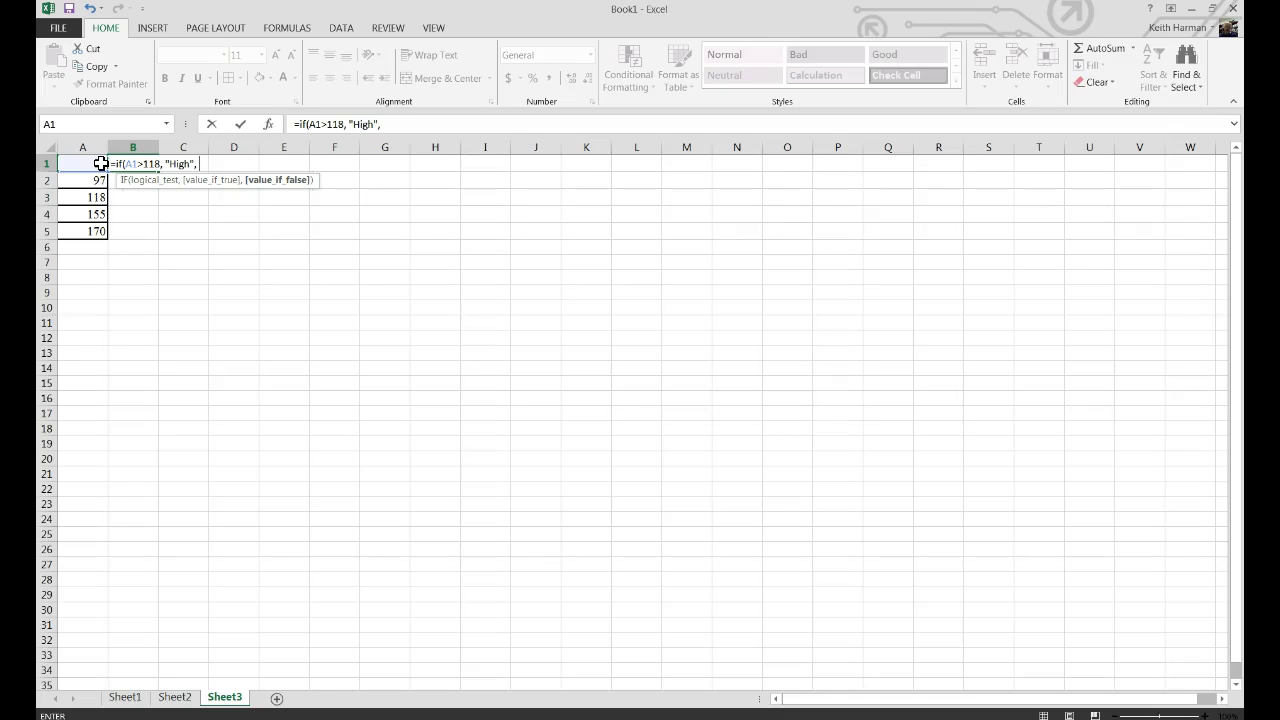
Nest a second IF as the false value in B1 that returns "Medium" when A1>98
{"action": "type", "text": "if("}
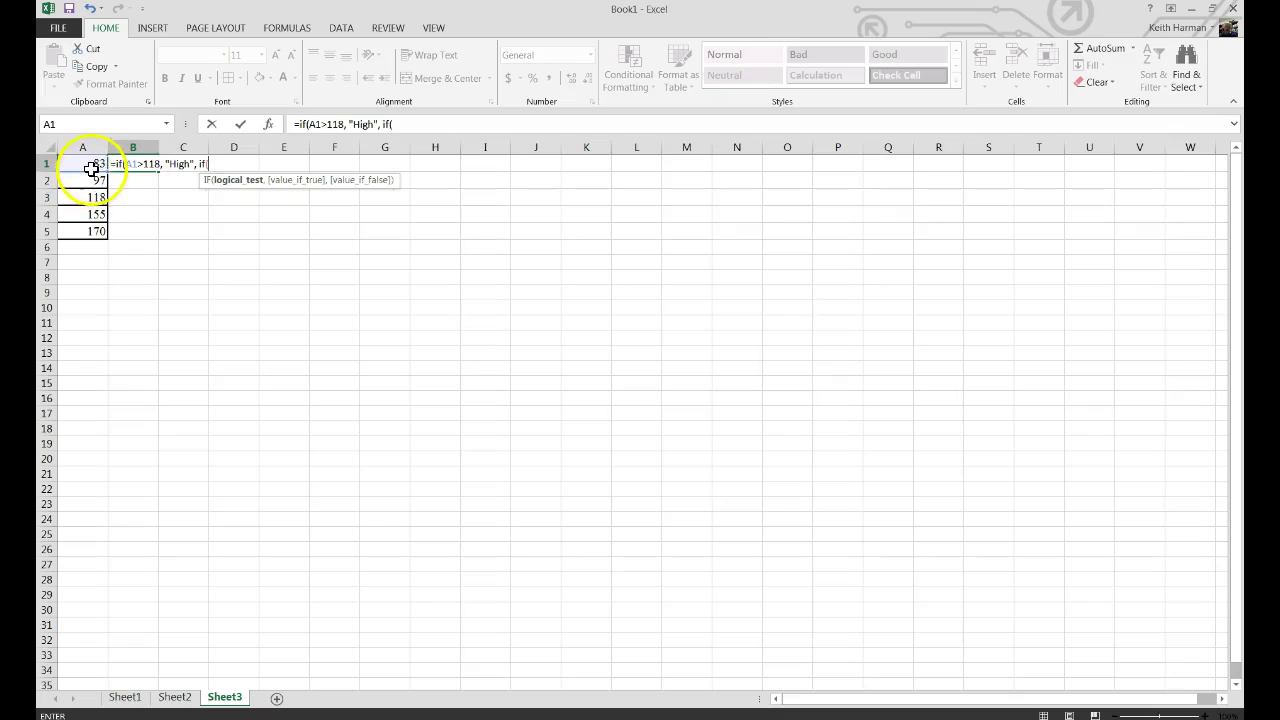
{"action": "left_click", "coordinate": [91, 167]}
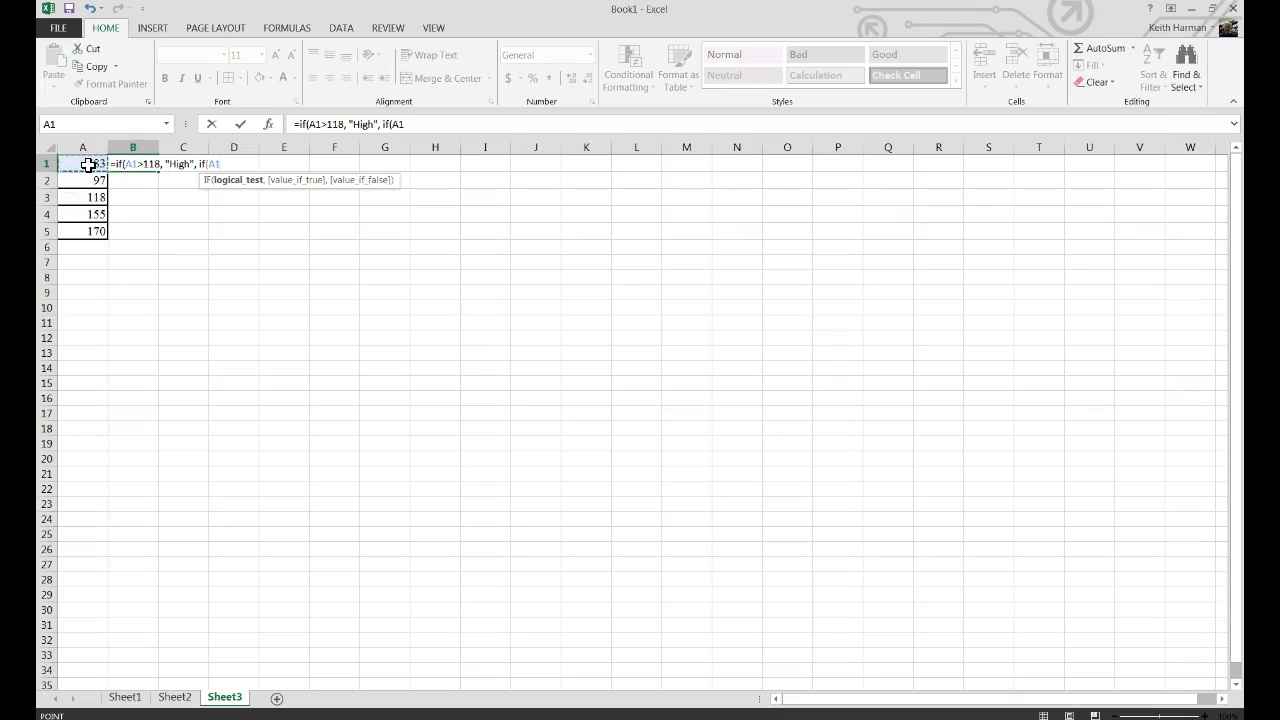
{"action": "type", "text": ">98, \""}
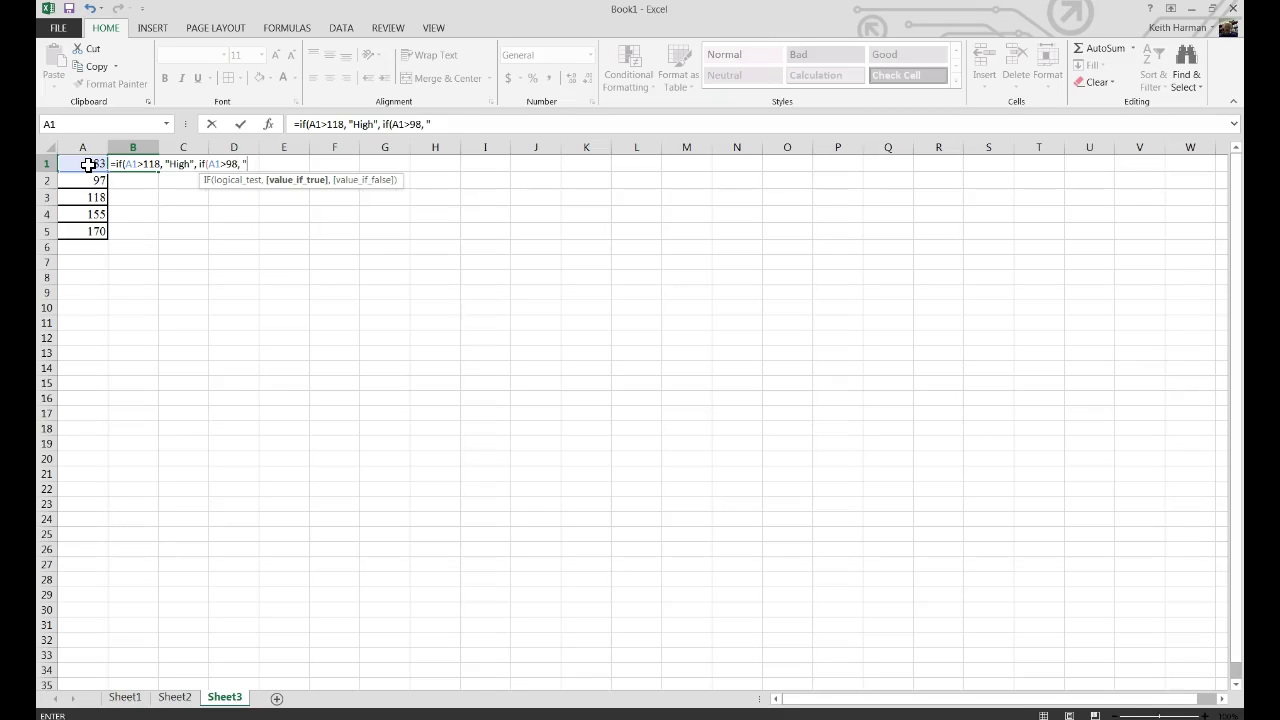
{"action": "type", "text": "<"}
{"action": "type", "text": "Medium\""}
{"action": "type", "text": ","}
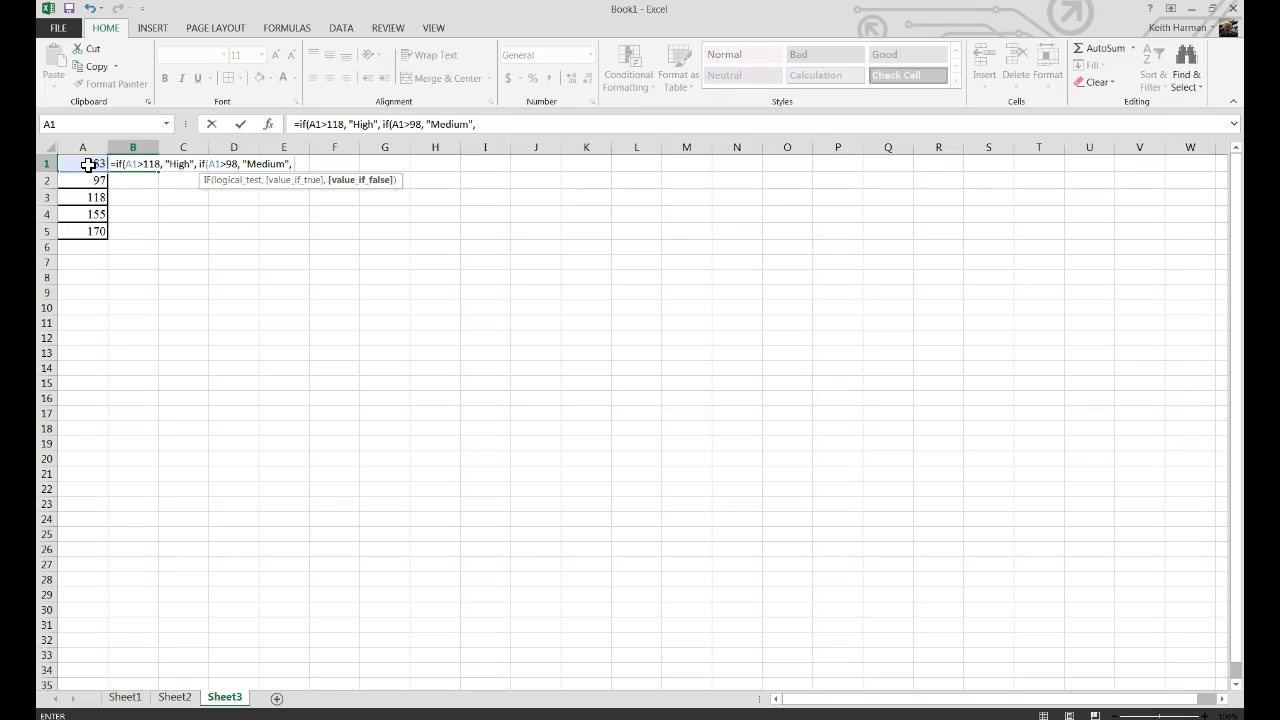
Nest a third IF returning "Low" when A1>= 83 and "Out of Range" otherwise, and complete the formula in B1
{"action": "type", "text": " if("}
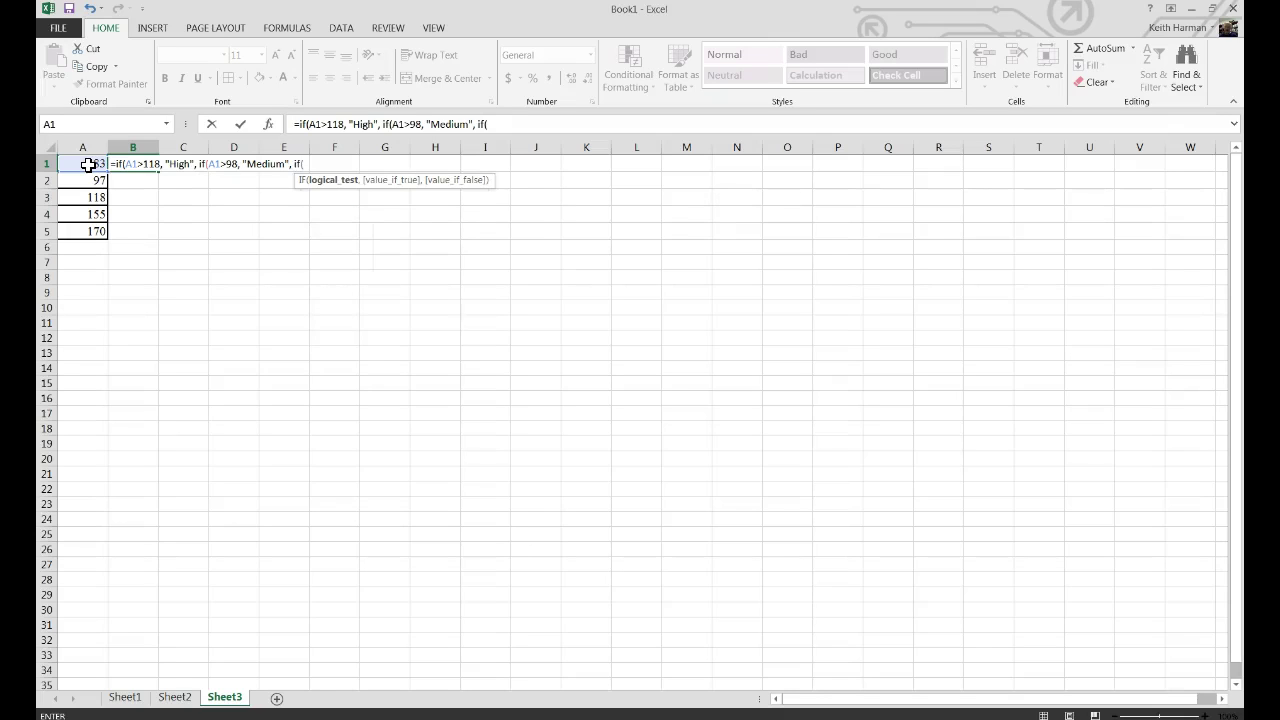
{"action": "left_click", "coordinate": [84, 165]}
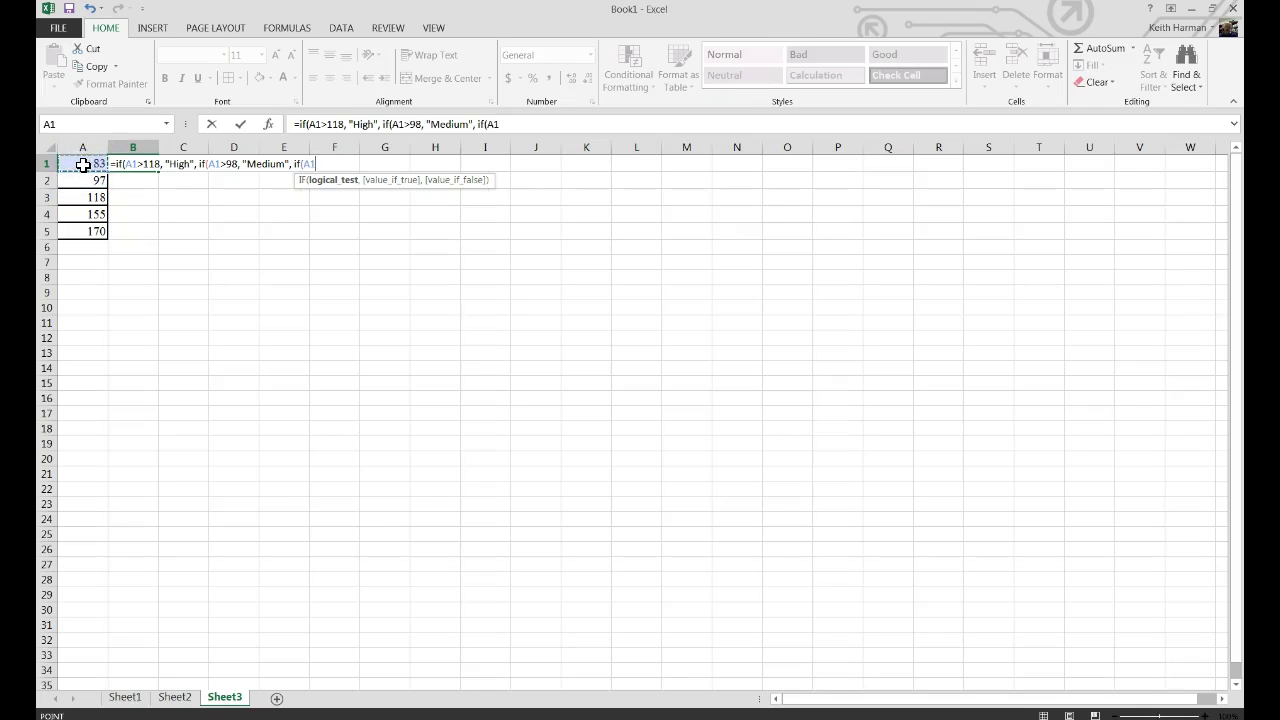
{"action": "type", "text": ">= 83, \""}
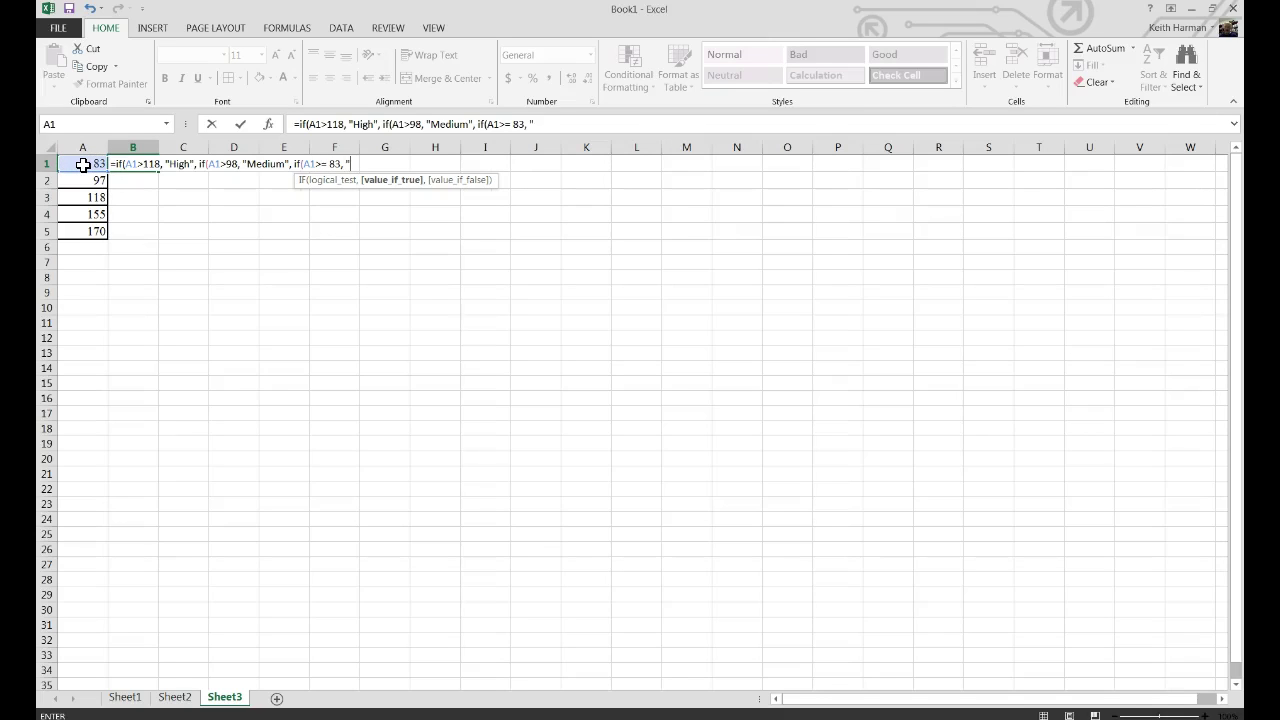
{"action": "type", "text": "Low\","}
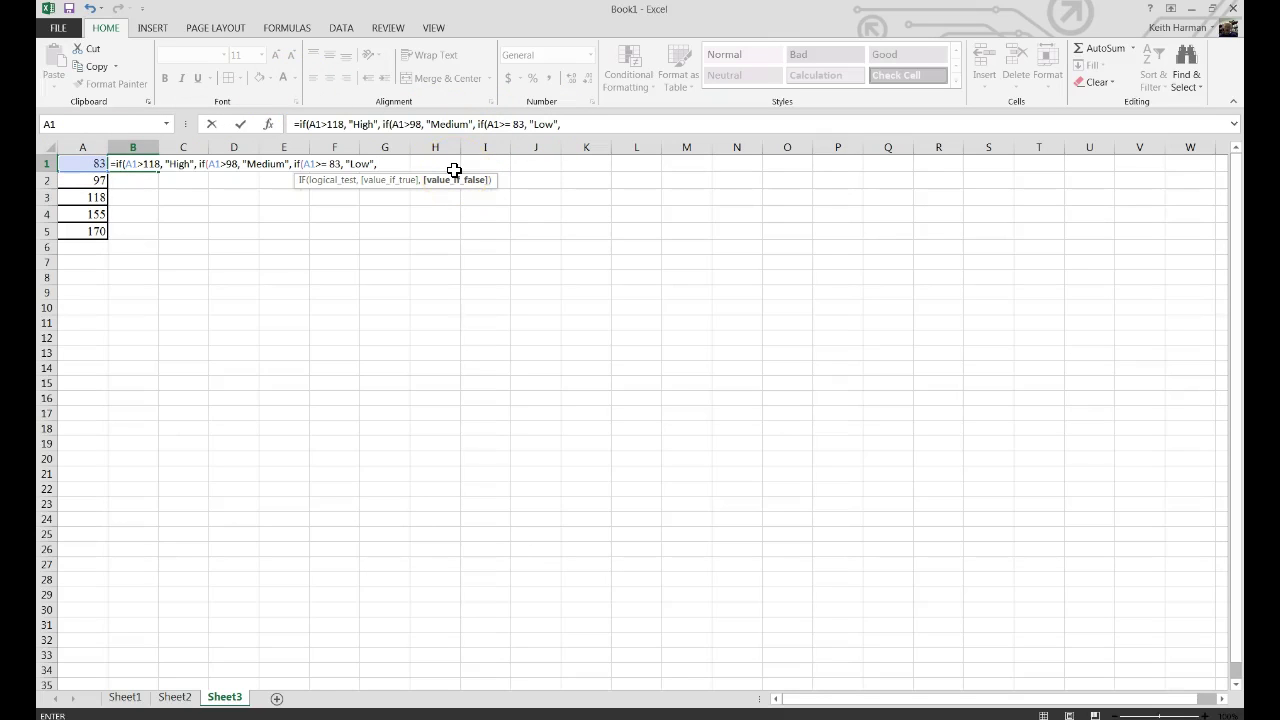
{"action": "type", "text": "\"Out of Range"}
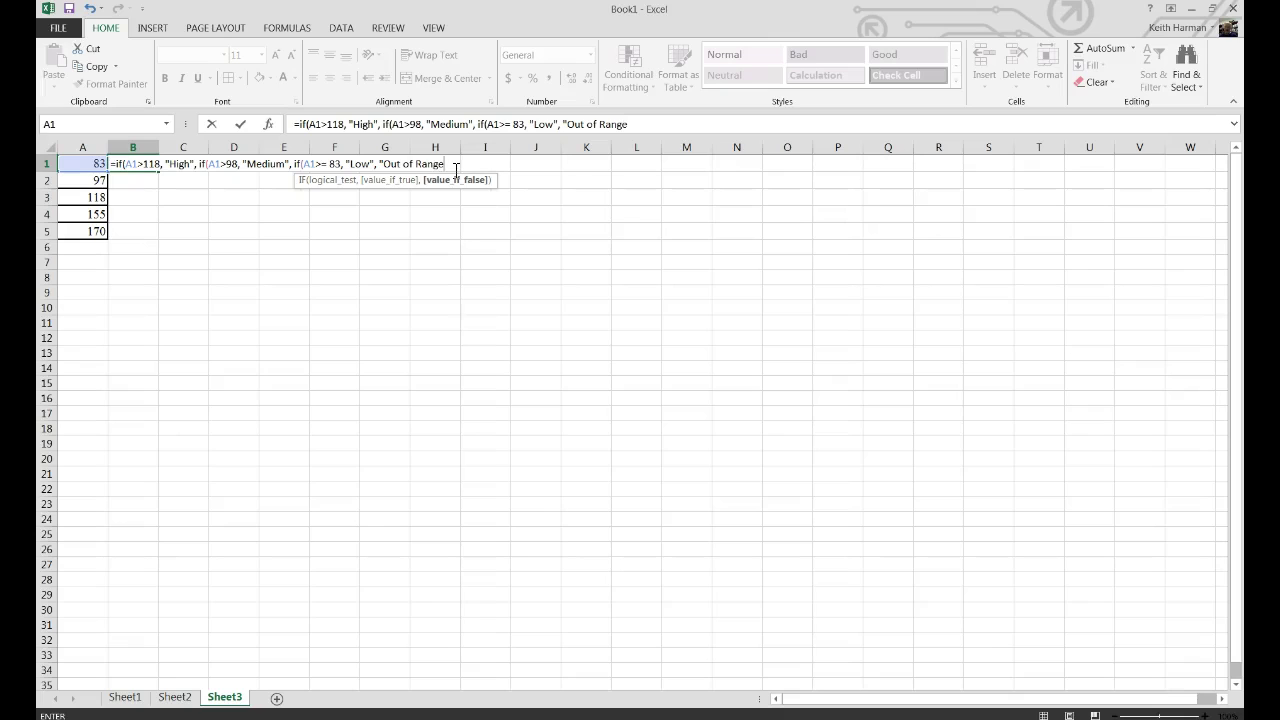
{"action": "type", "text": "\")))"}
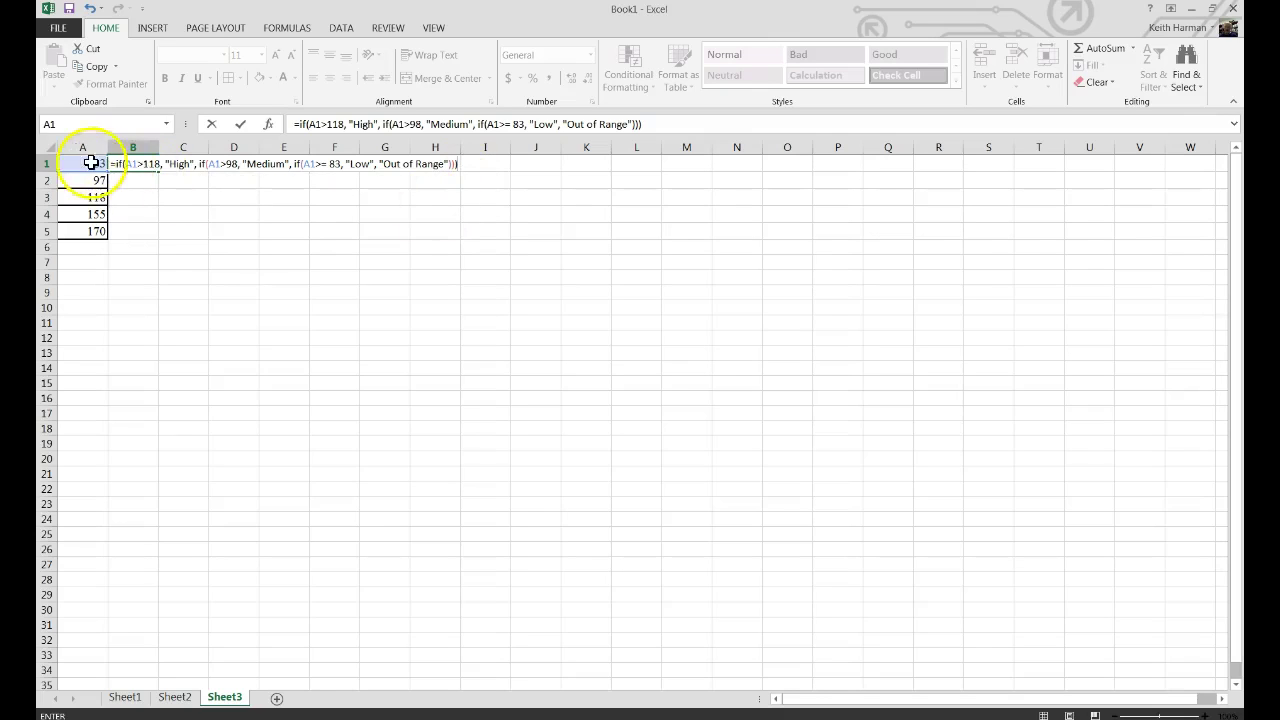
{"action": "left_click", "coordinate": [239, 125]}
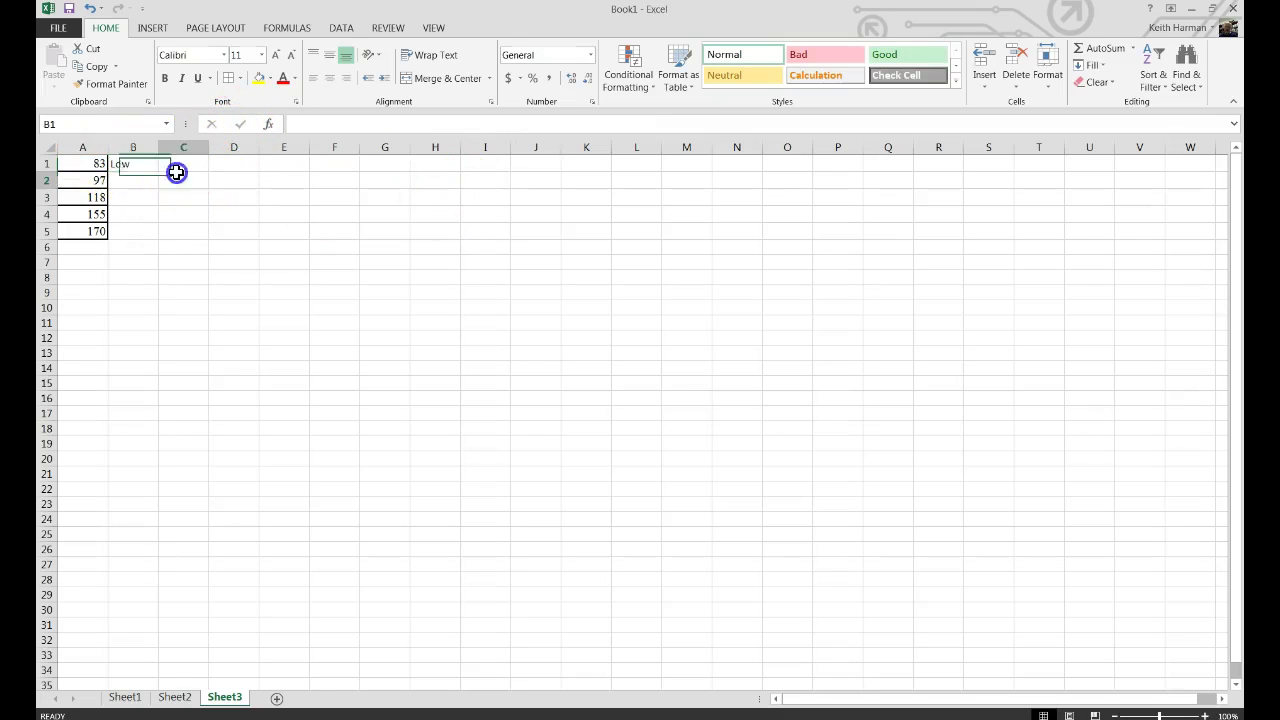
Fill the nested IF formula down from B1 to B5 and check the formulas in B1 and B2
{"action": "left_click", "coordinate": [140, 164]}
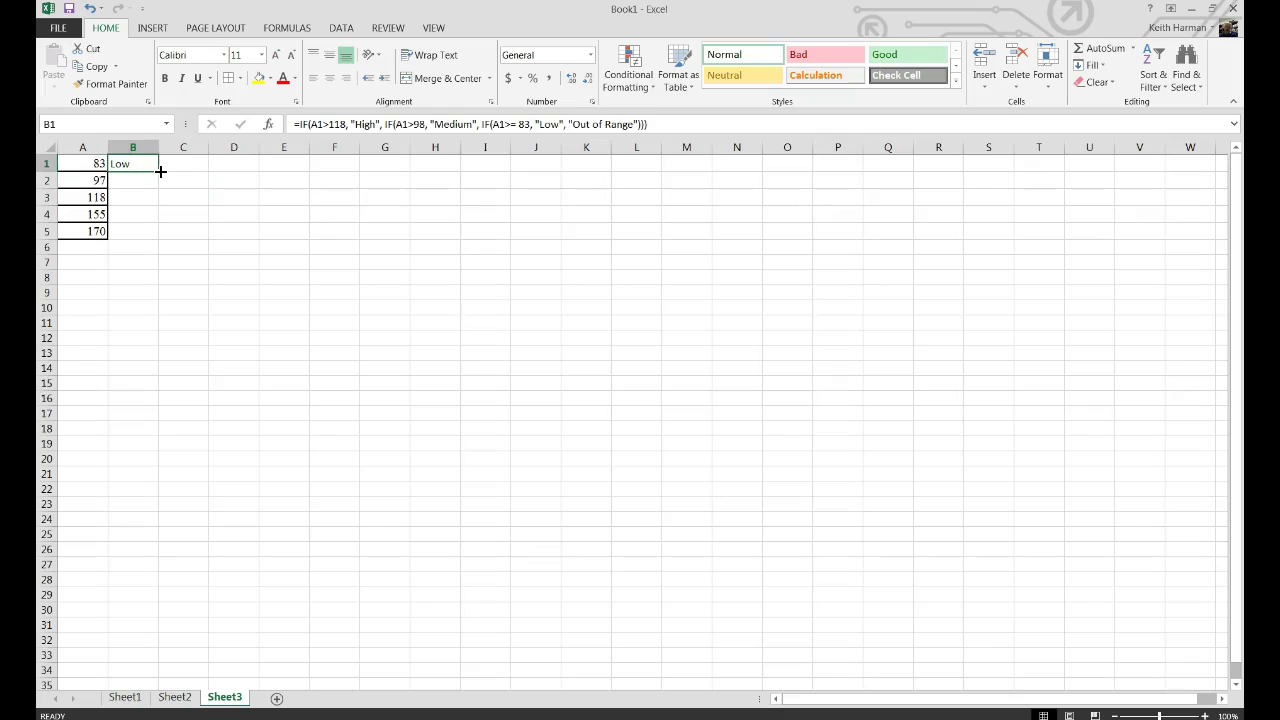
{"action": "left_click_drag", "start_coordinate": [160, 171], "coordinate": [151, 232]}
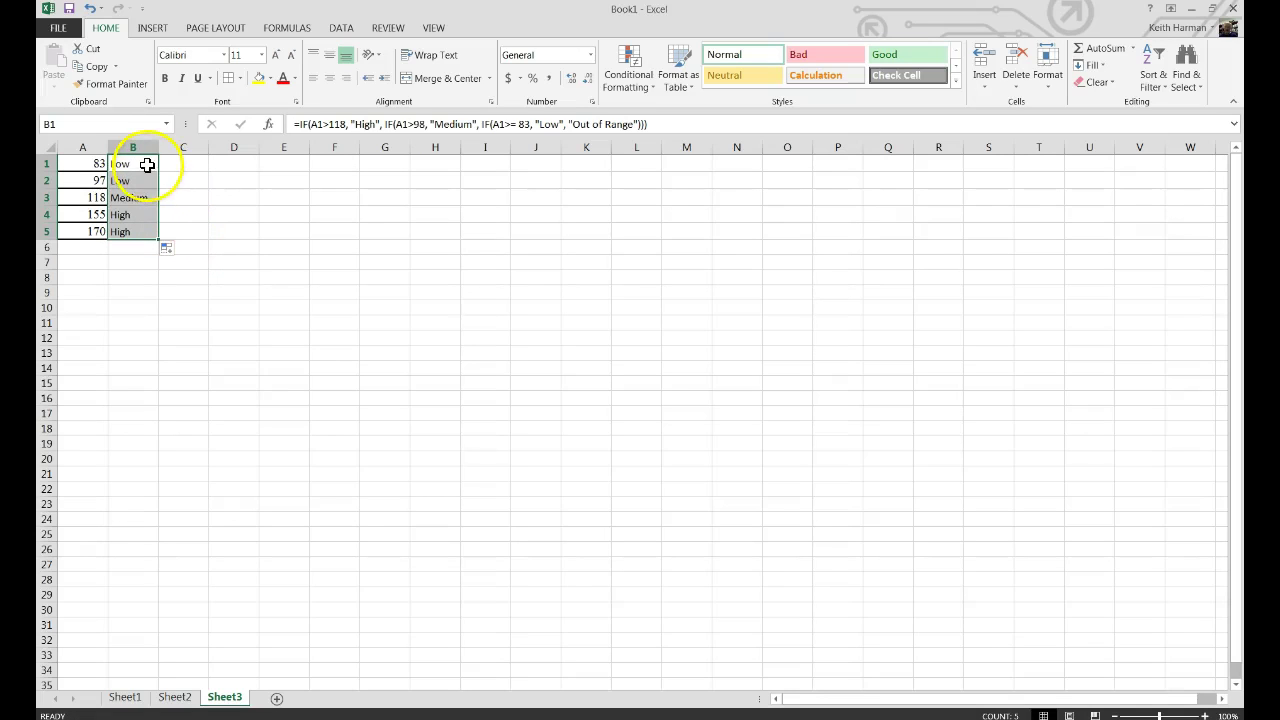
{"action": "left_click", "coordinate": [147, 164]}
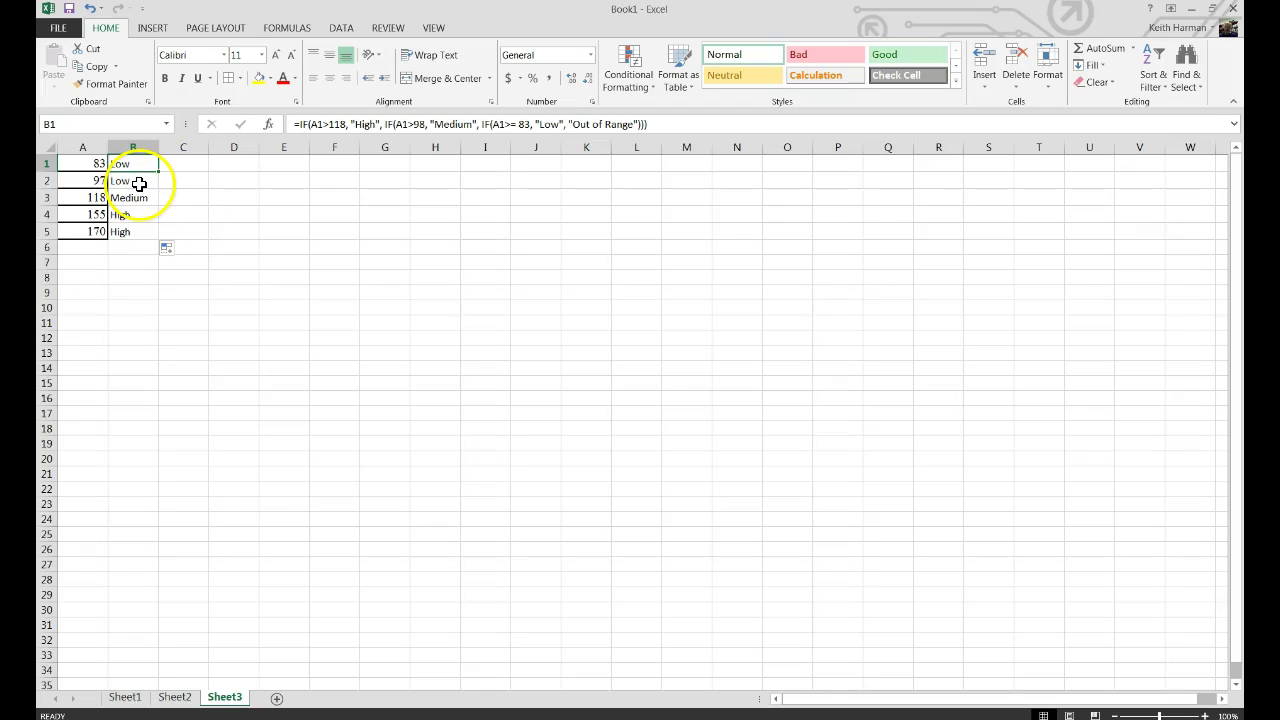
{"action": "left_click", "coordinate": [139, 184]}
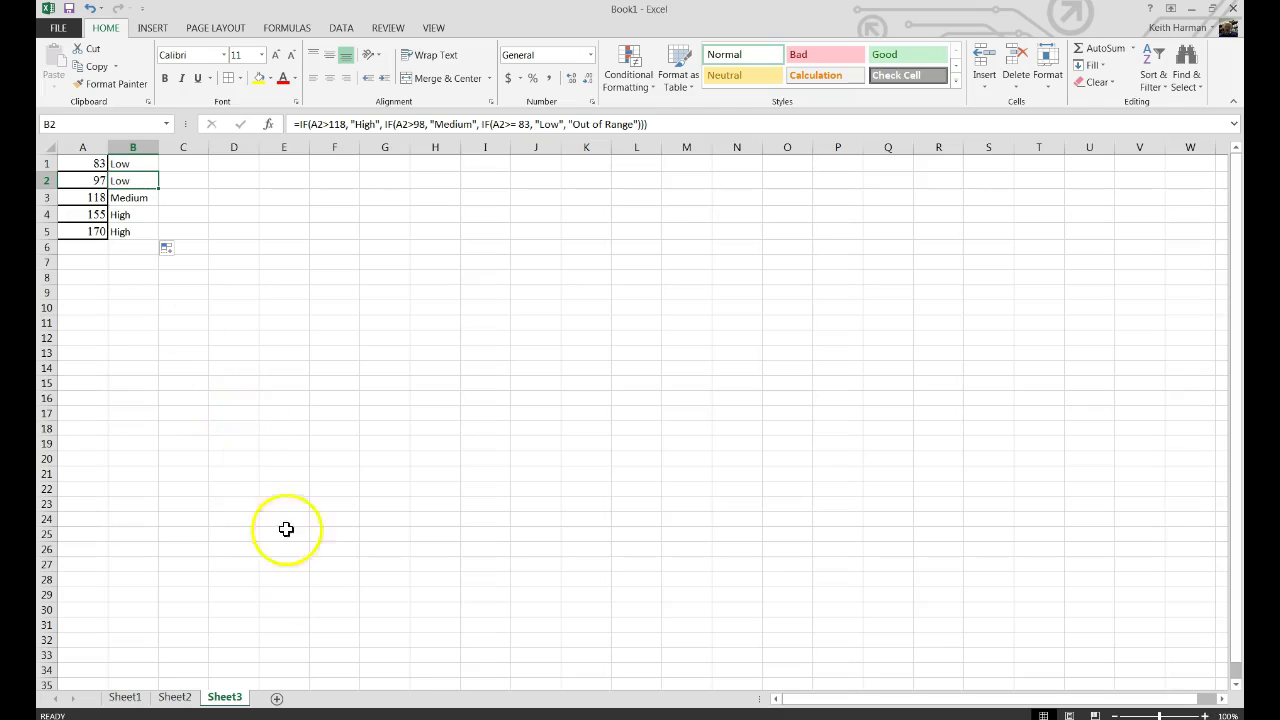
Switch to Word to review the Problem 2 sales volume ranges in the exam document, and return to the Excel workbook
{"action": "mouse_move", "coordinate": [415, 703]}
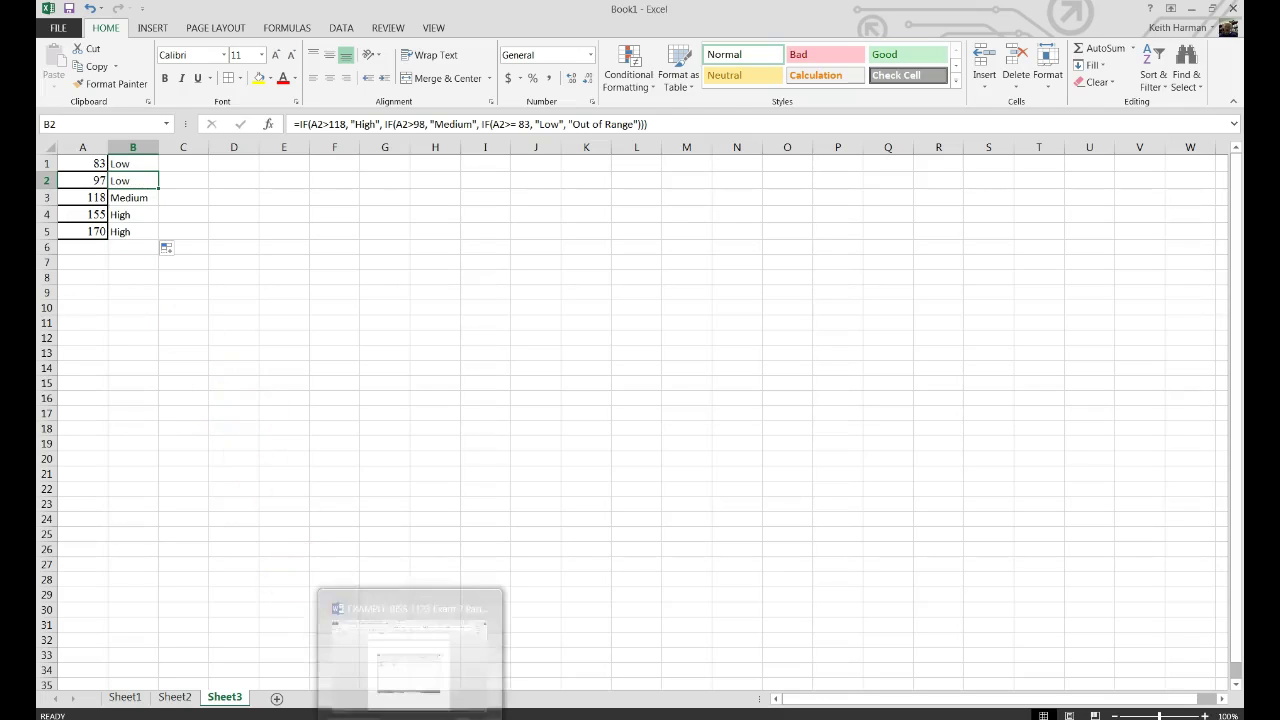
{"action": "left_click", "coordinate": [423, 675]}
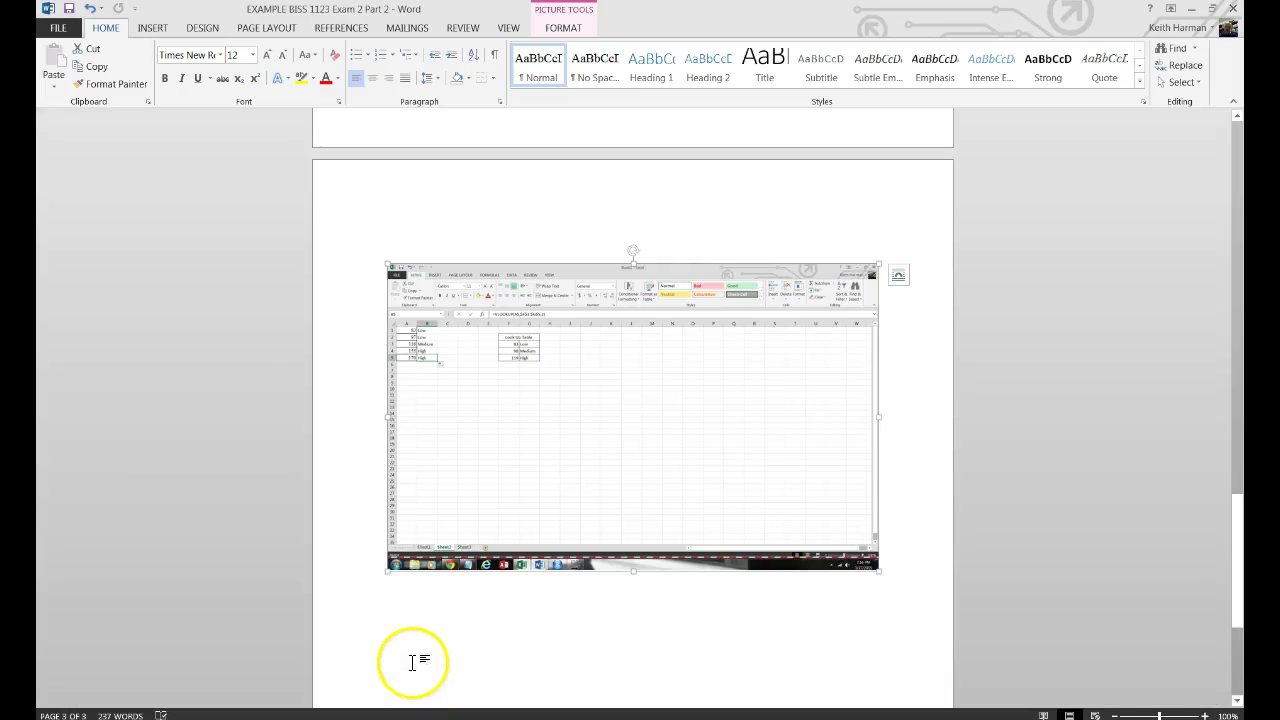
{"action": "scroll", "coordinate": [606, 397], "scroll_direction": "up", "scroll_amount": 6}
{"action": "scroll", "coordinate": [606, 397], "scroll_direction": "up", "scroll_amount": 3}
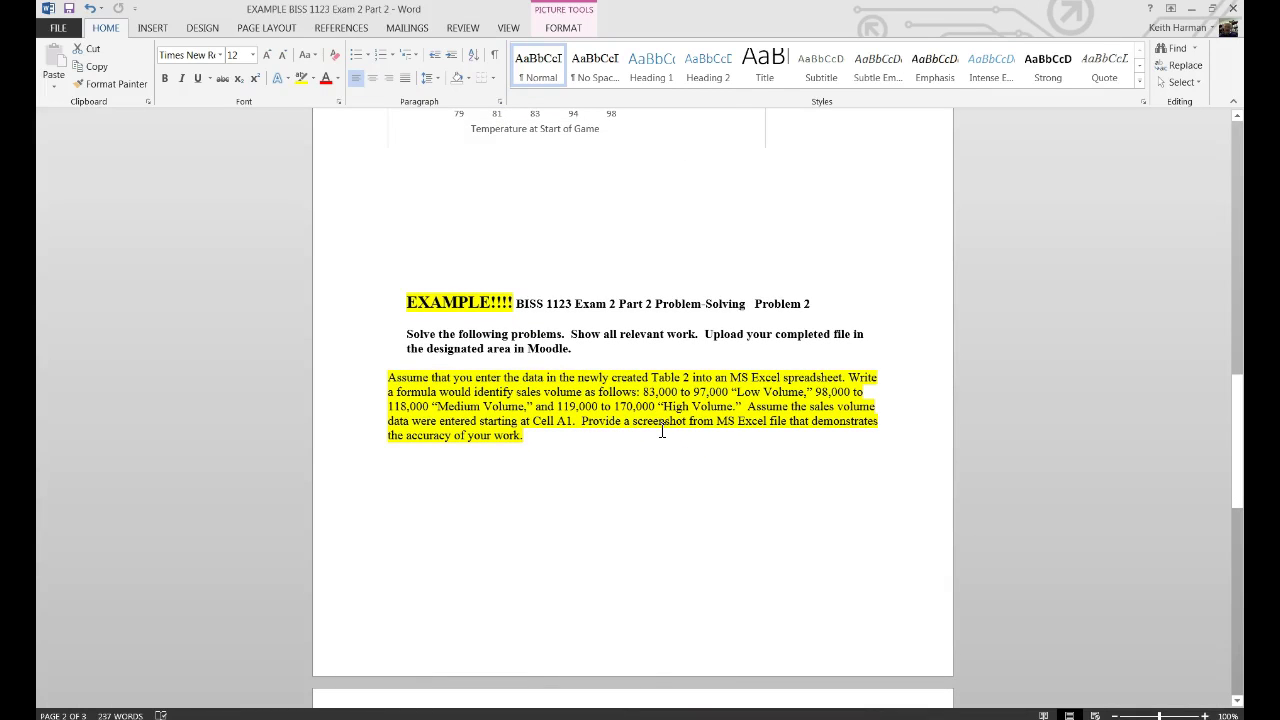
{"action": "scroll", "coordinate": [661, 432], "scroll_direction": "down", "scroll_amount": 1}
{"action": "left_click", "coordinate": [608, 560]}
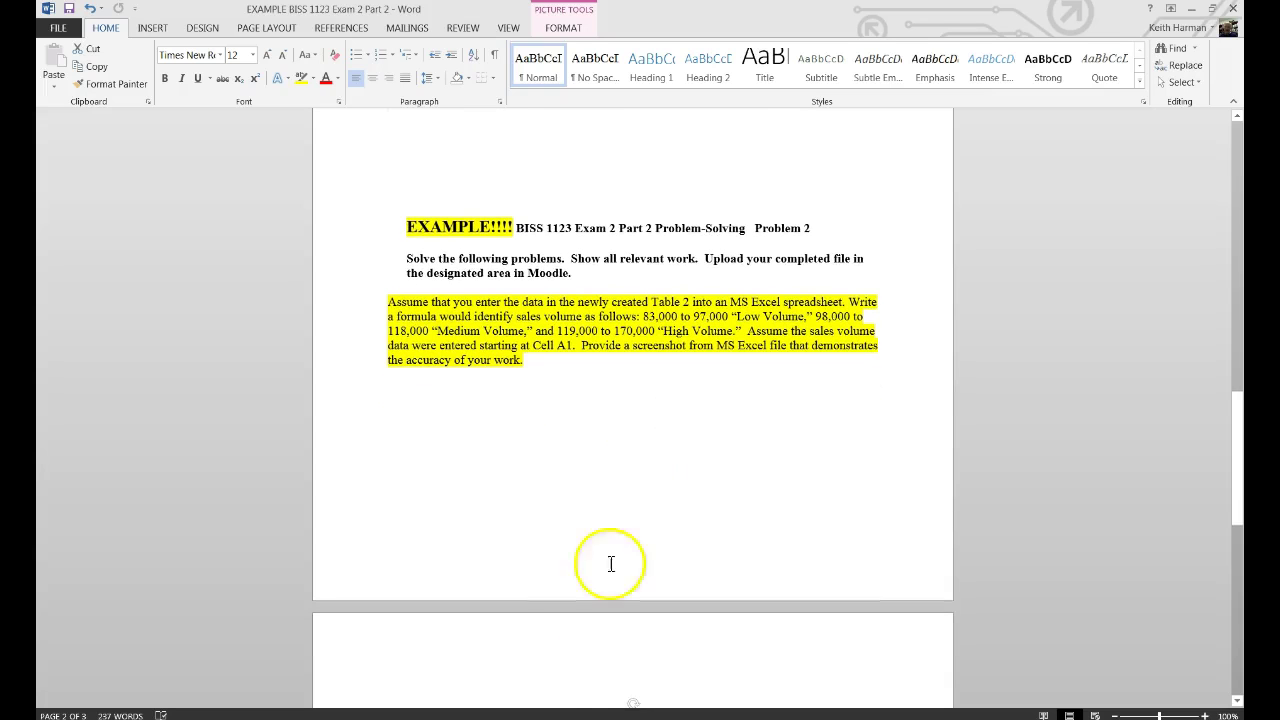
{"action": "mouse_move", "coordinate": [633, 703]}
{"action": "left_click", "coordinate": [366, 694]}
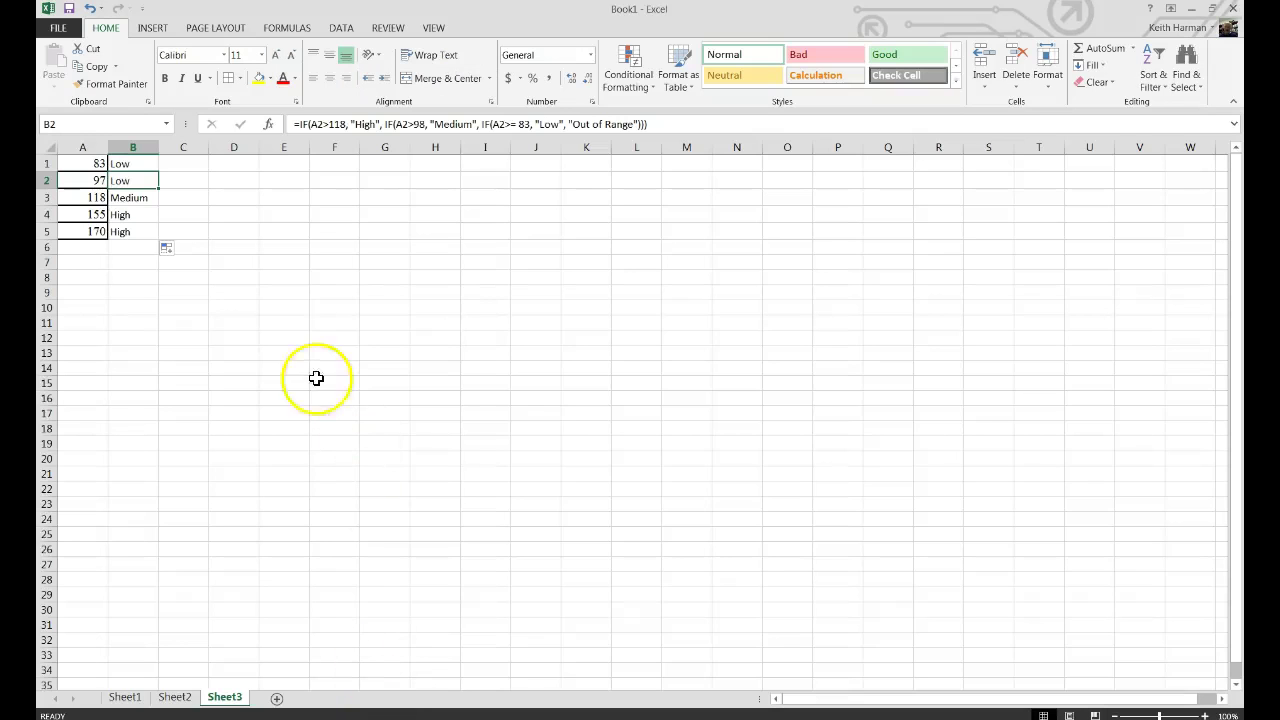
Examine the nested IF formula in each cell from B1 to B5 on Sheet3
{"action": "left_click", "coordinate": [131, 162]}
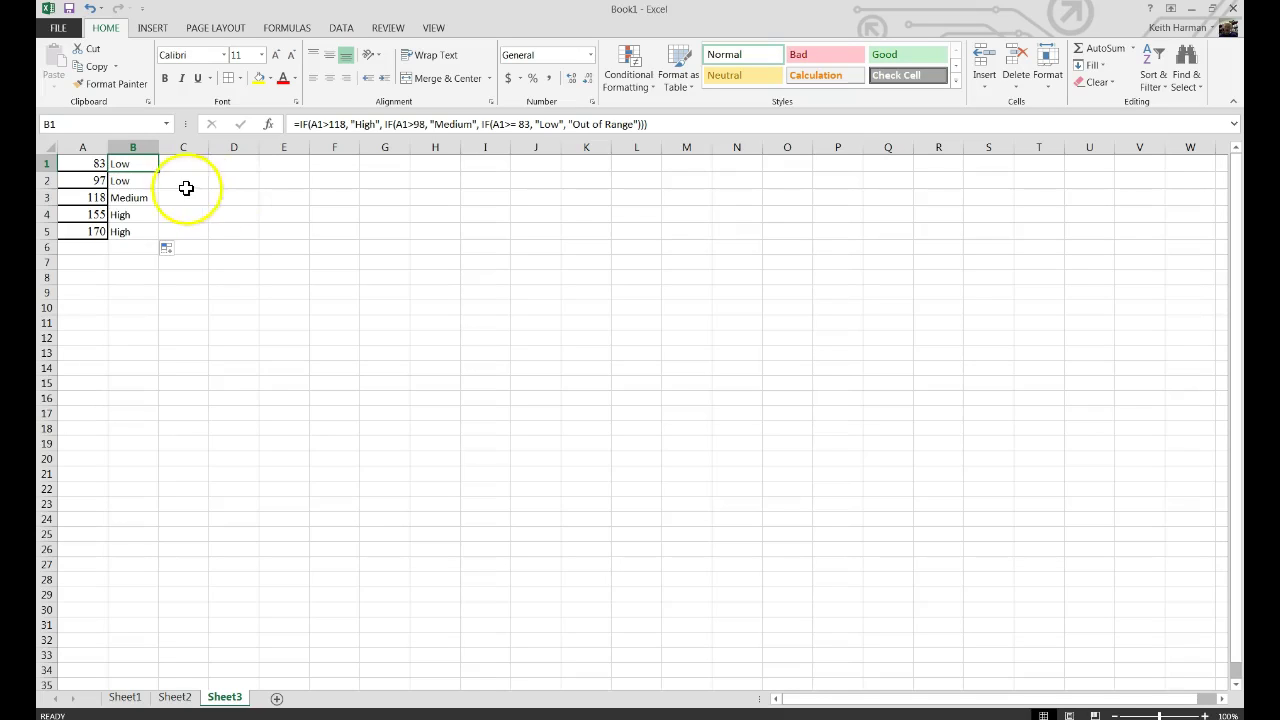
{"action": "left_click", "coordinate": [131, 180]}
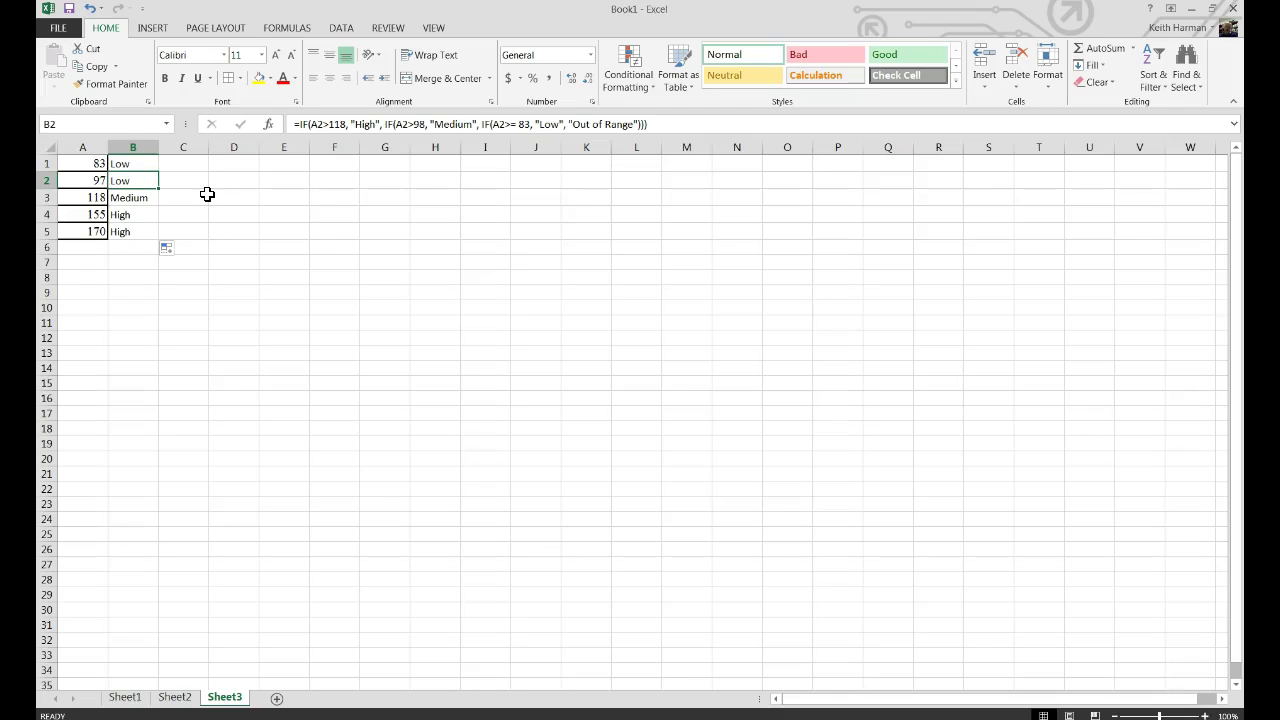
{"action": "left_click", "coordinate": [143, 199]}
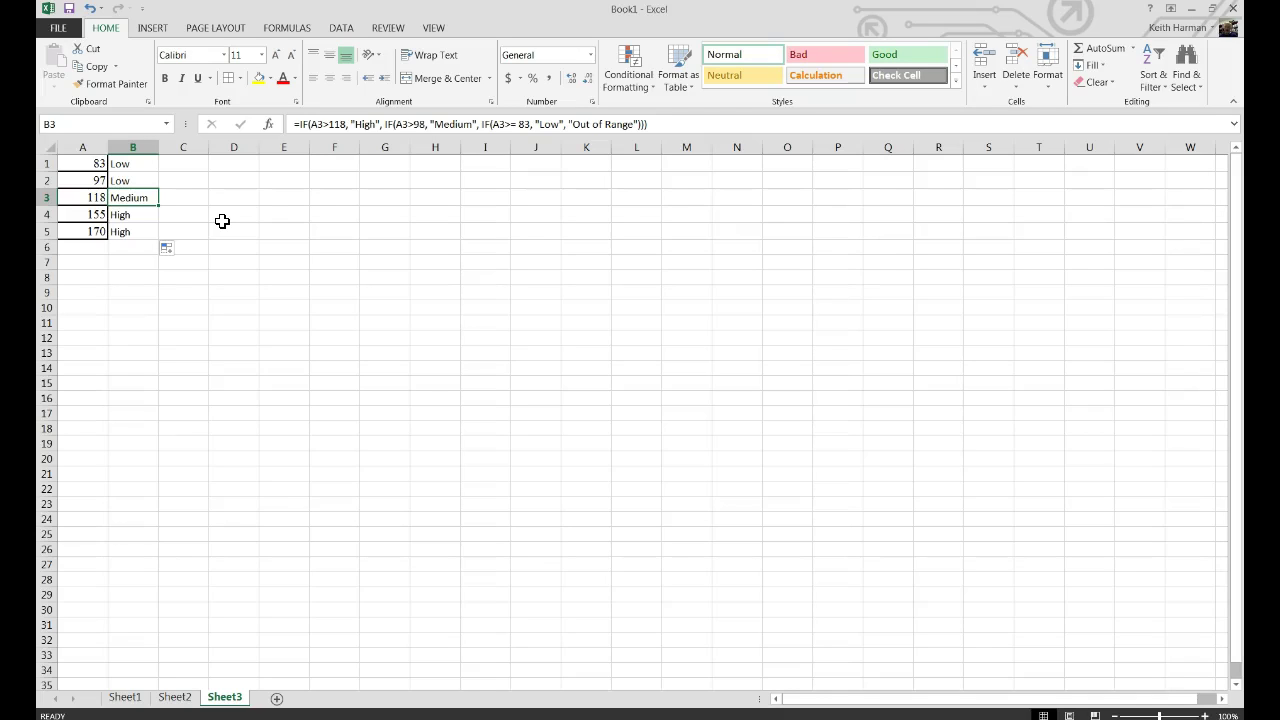
{"action": "left_click", "coordinate": [131, 217]}
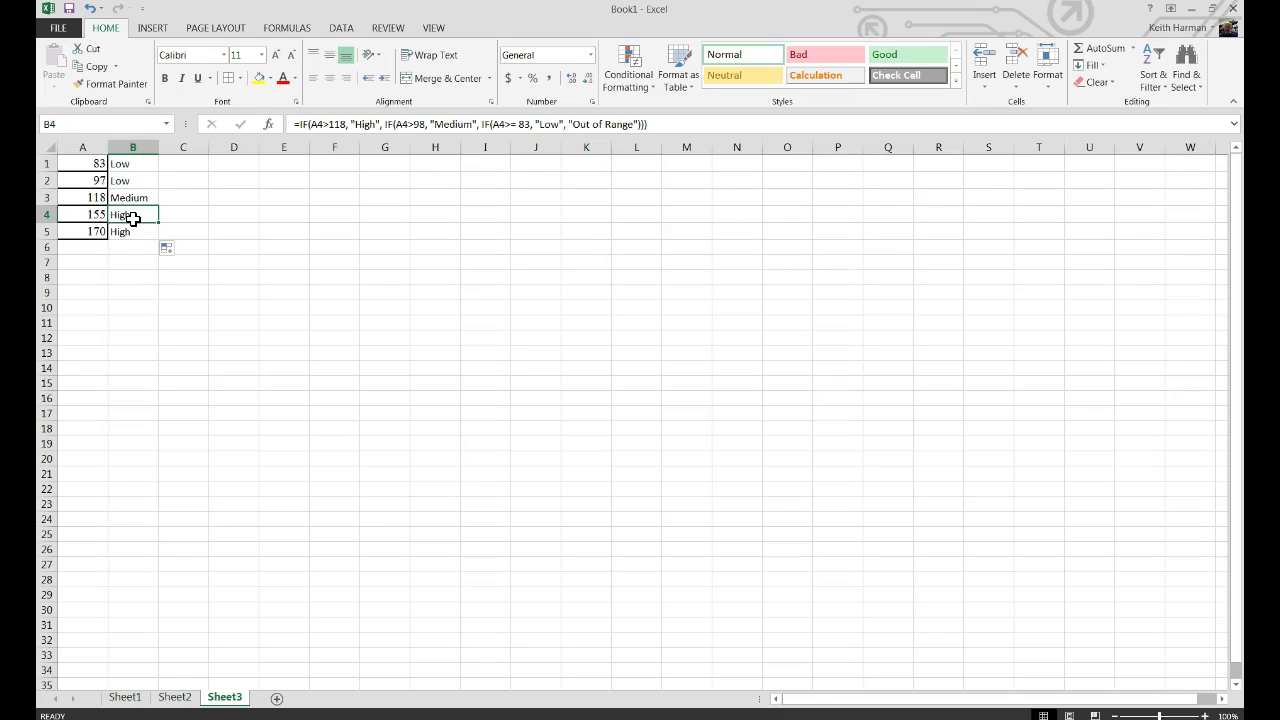
{"action": "left_click", "coordinate": [136, 231]}
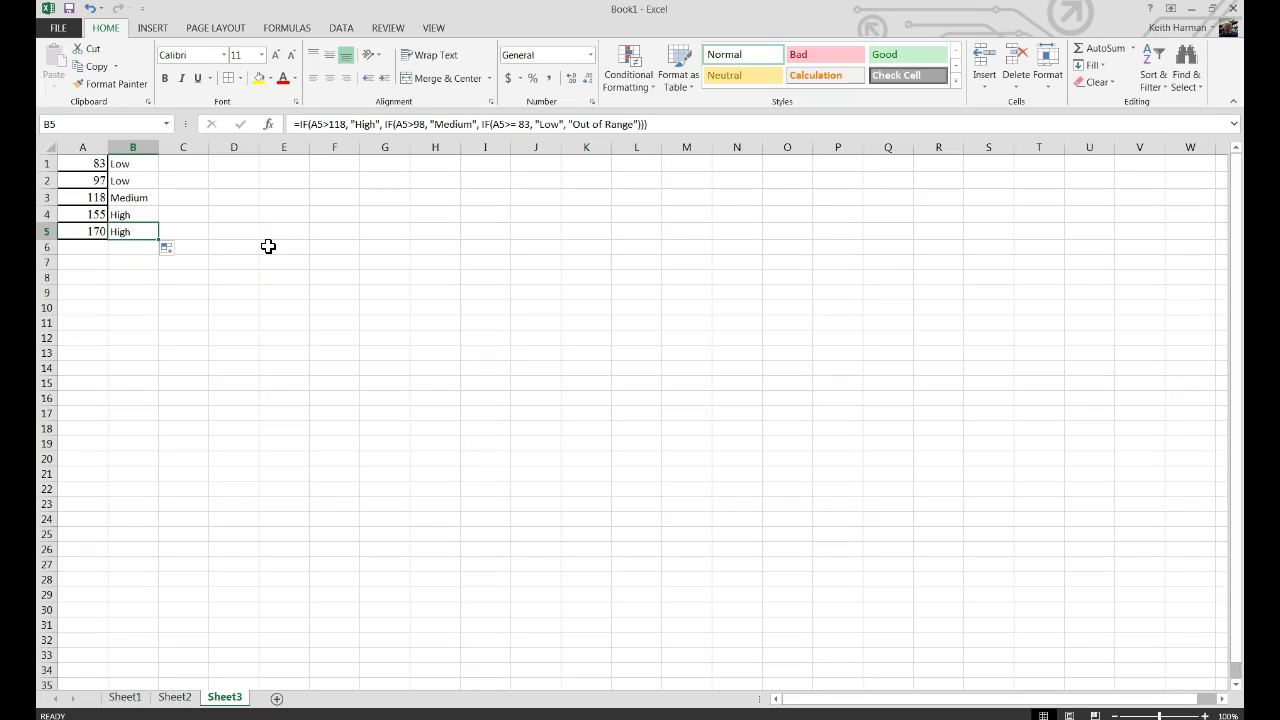
Switch to the Word exam document and paste the Sheet3 screenshot several blank lines below the existing VLOOKUP screenshot
{"action": "left_click", "coordinate": [418, 709]}
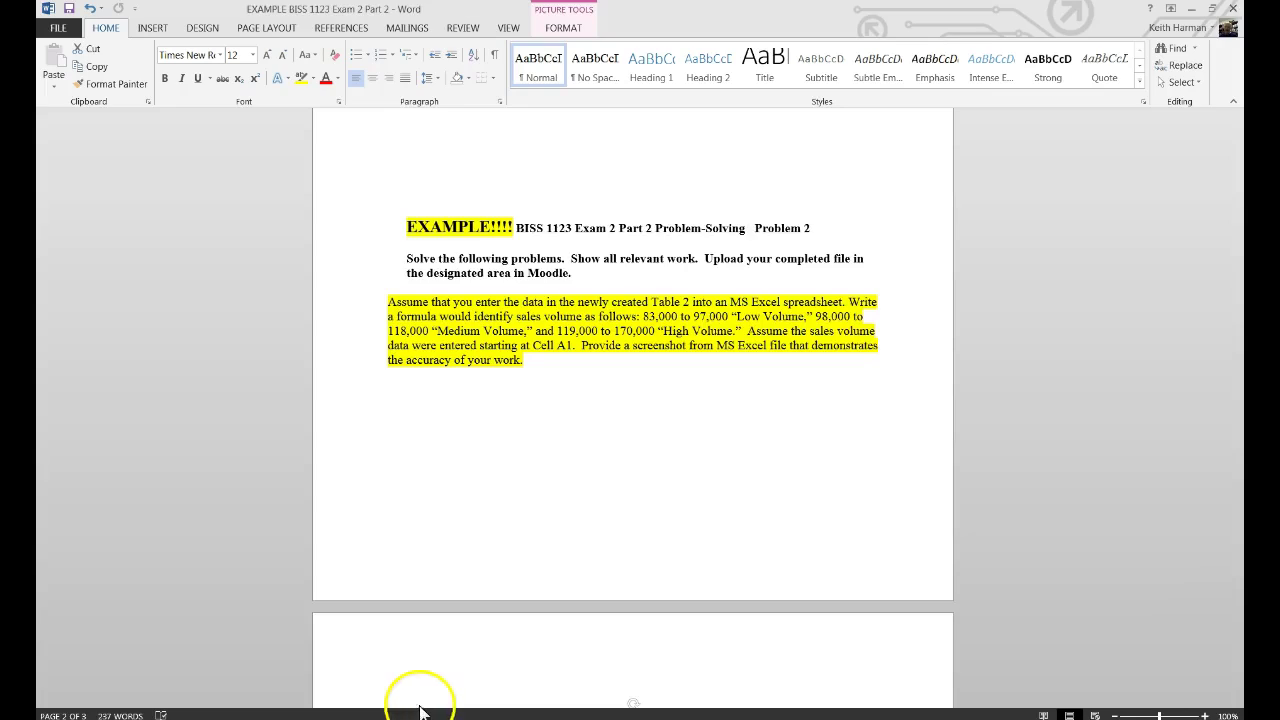
{"action": "scroll", "coordinate": [535, 585], "scroll_direction": "down", "scroll_amount": 3}
{"action": "scroll", "coordinate": [540, 580], "scroll_direction": "down", "scroll_amount": 3}
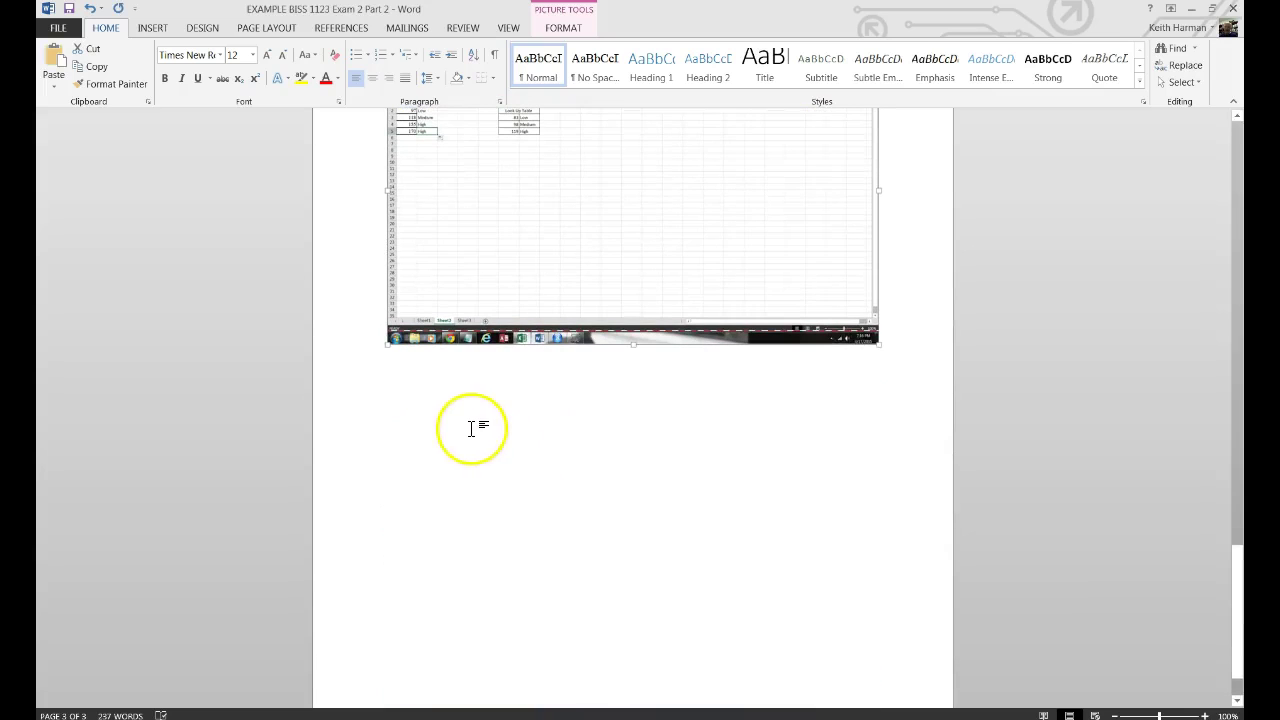
{"action": "left_click", "coordinate": [909, 350]}
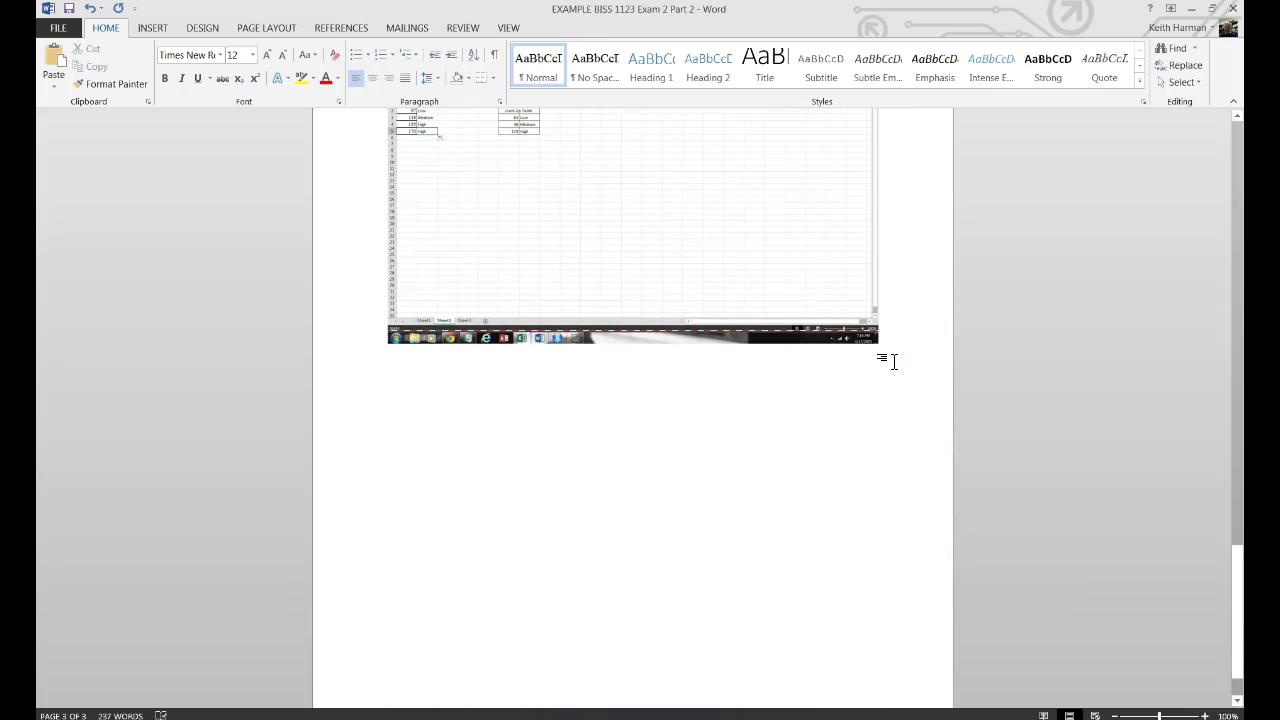
{"action": "key", "text": "Return"}
{"action": "key", "text": "Return"}
{"action": "key", "text": "Return"}
{"action": "key", "text": "Return"}
{"action": "key", "text": "Return"}
{"action": "key", "text": "Return"}
{"action": "key", "text": "Return"}
{"action": "key", "text": "Return"}
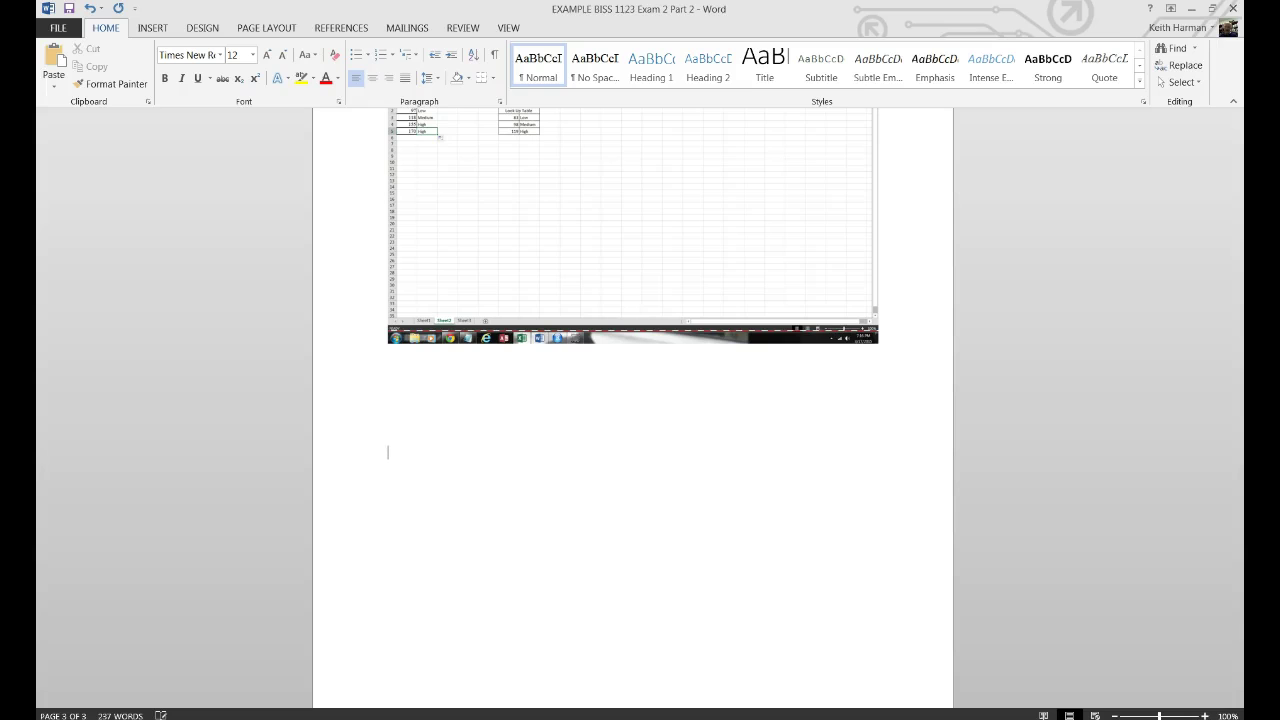
{"action": "key", "text": "ctrl+v"}
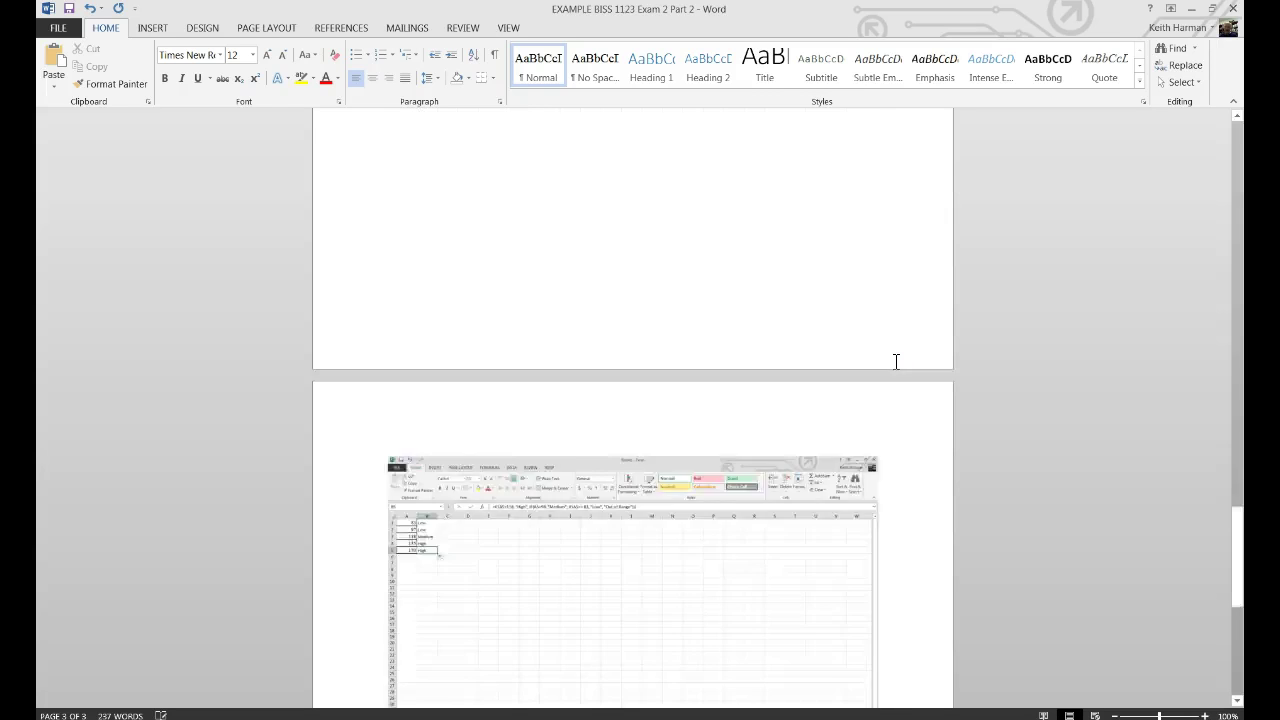
{"action": "scroll", "coordinate": [871, 429], "scroll_direction": "down", "scroll_amount": 6}
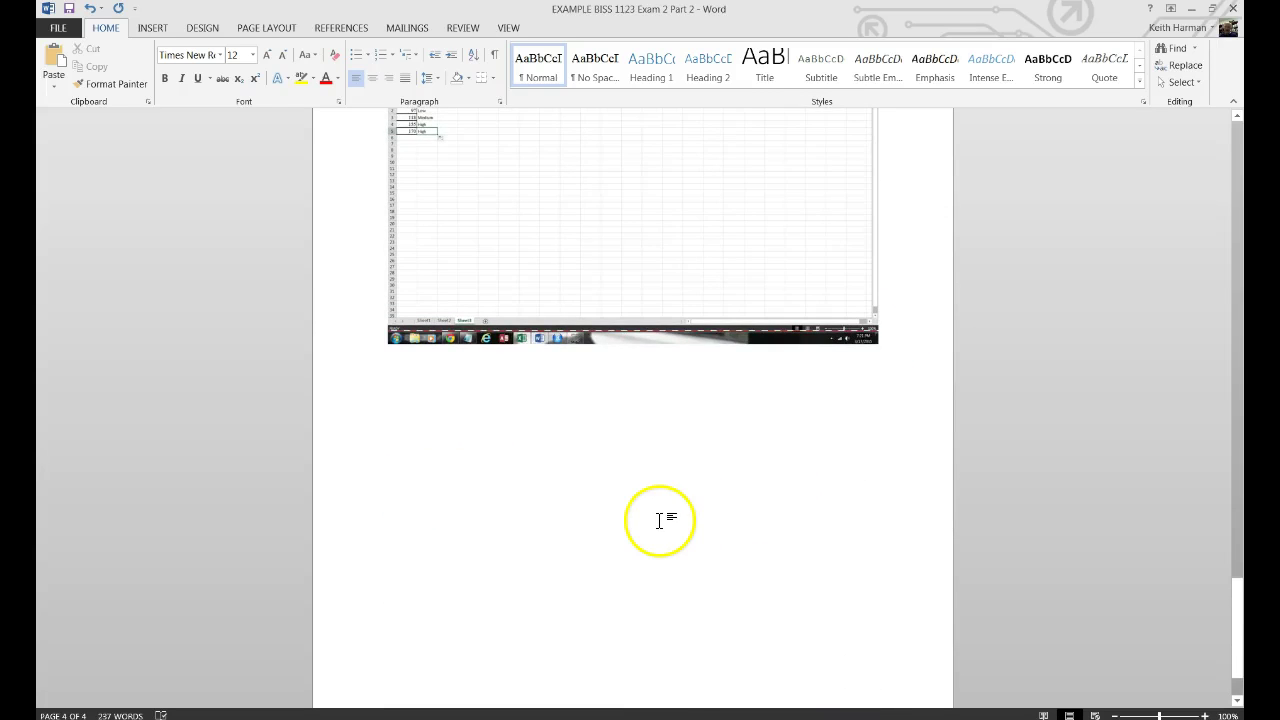
{"action": "scroll", "coordinate": [660, 522], "scroll_direction": "up", "scroll_amount": 3}
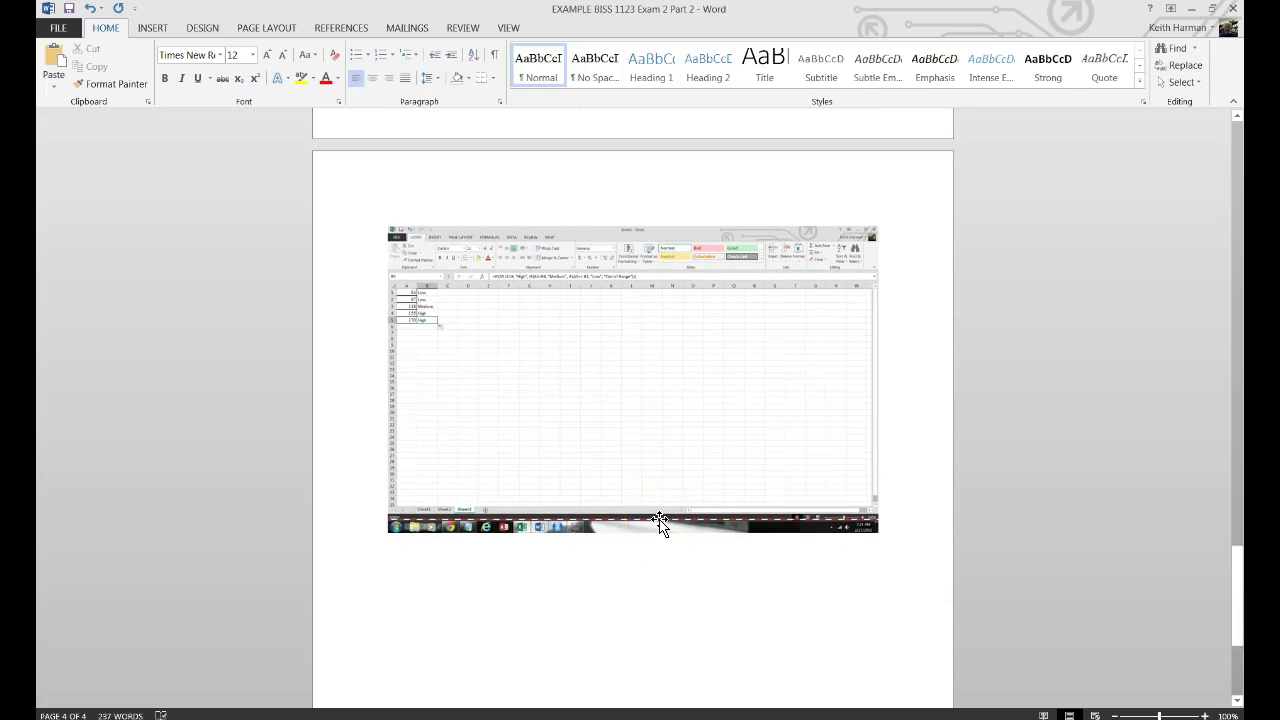
{"action": "left_click", "coordinate": [748, 624]}
Switch back to the Excel workbook and add a new worksheet after Sheet3
{"action": "left_click", "coordinate": [589, 672]}
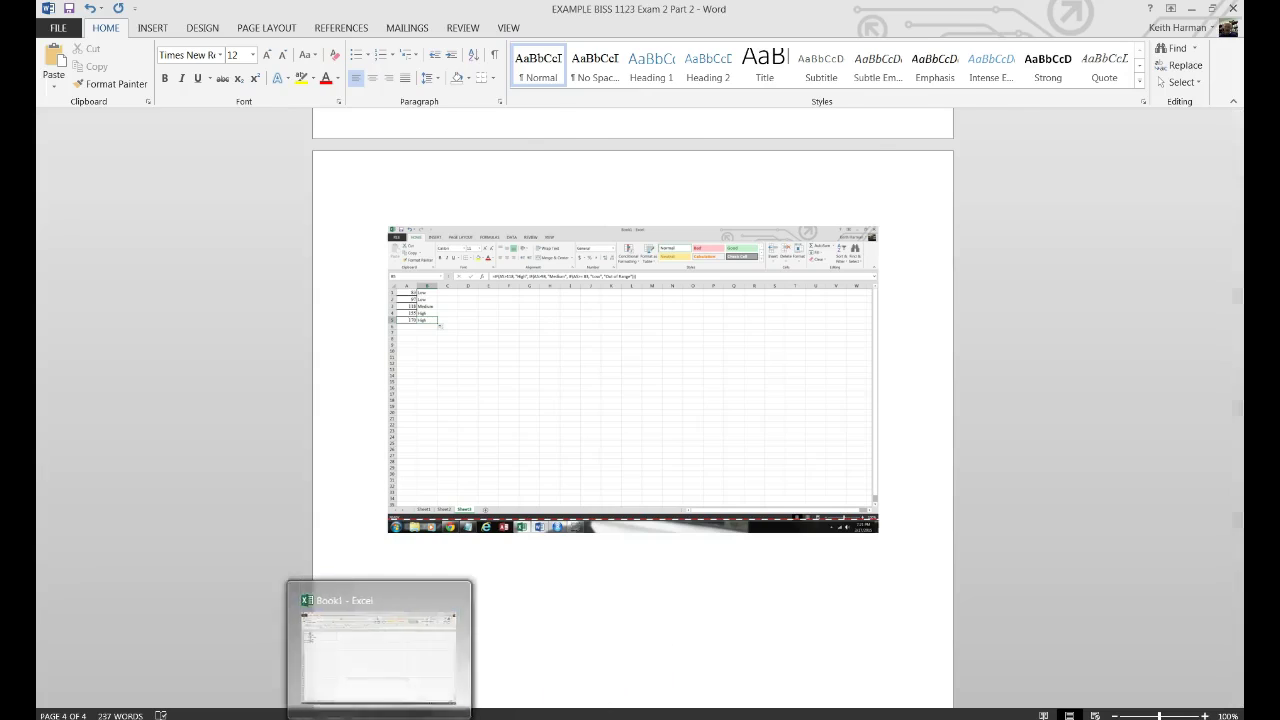
{"action": "left_click", "coordinate": [347, 585]}
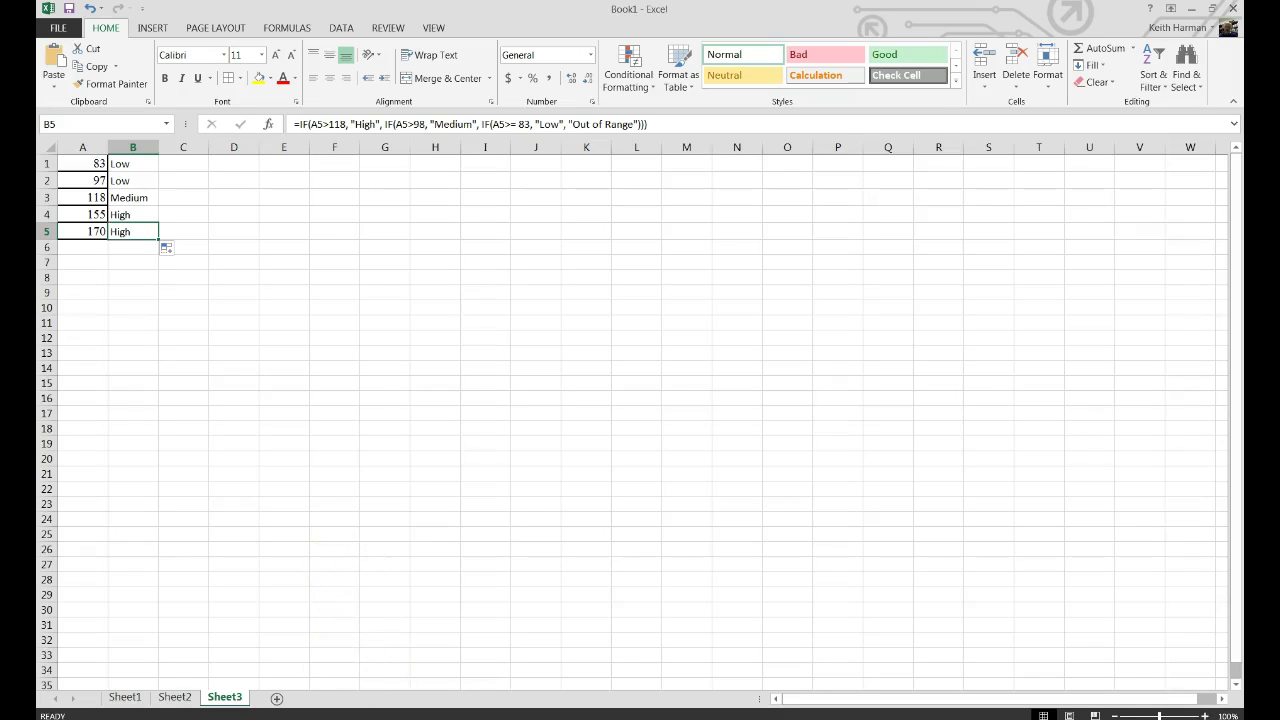
{"action": "left_click", "coordinate": [277, 698]}
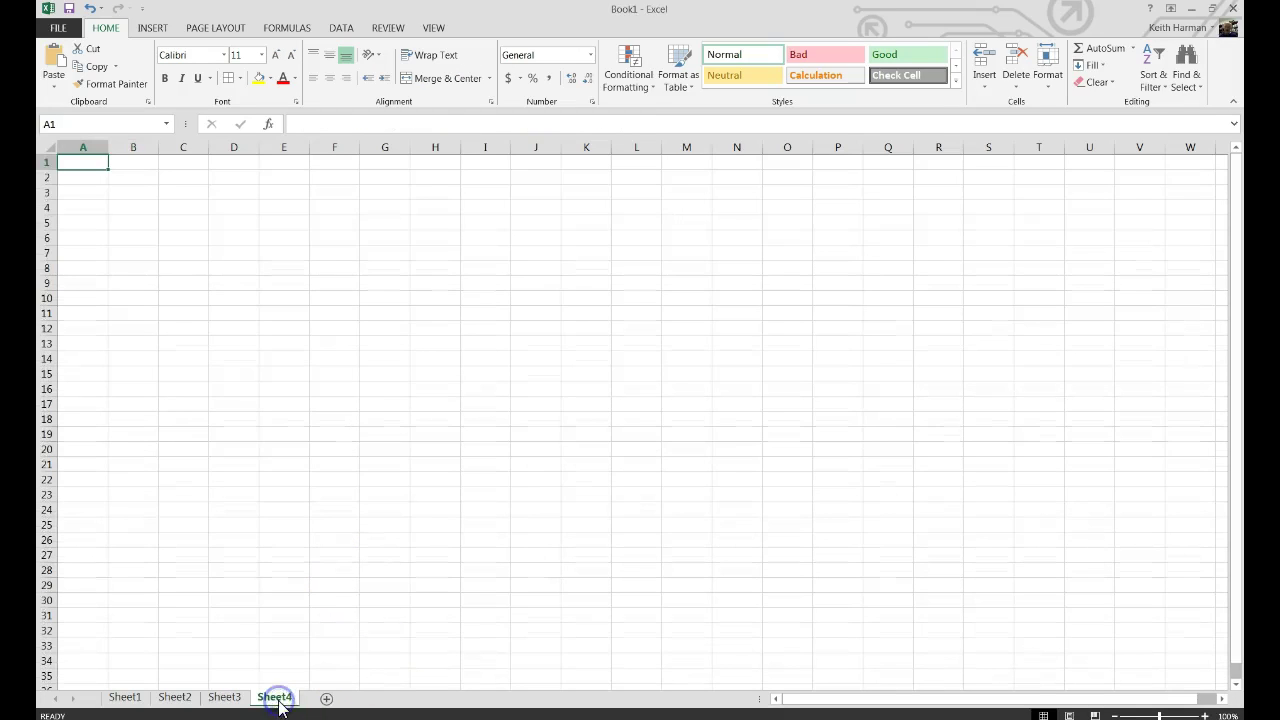
{"action": "left_click", "coordinate": [336, 595]}
Copy the sales values in A1:A5 of Sheet3 and paste them into Sheet4 starting at cell A1
{"action": "left_click", "coordinate": [224, 697]}
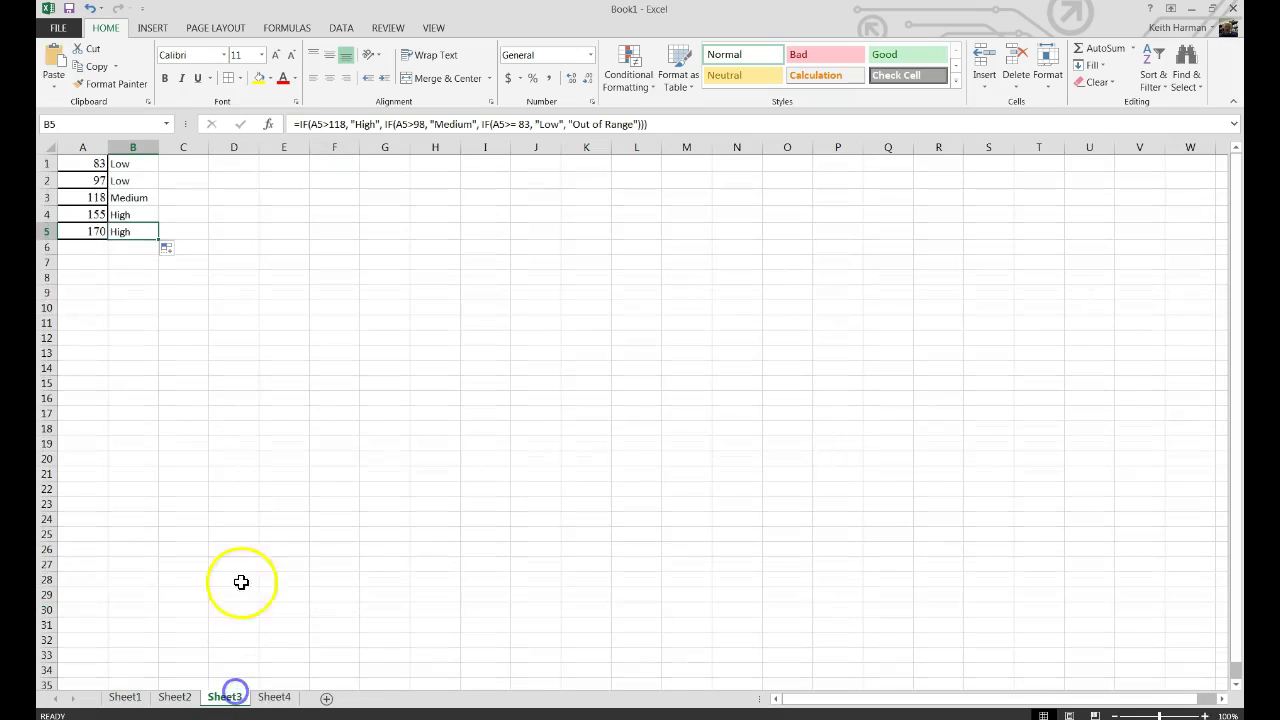
{"action": "left_click", "coordinate": [239, 566]}
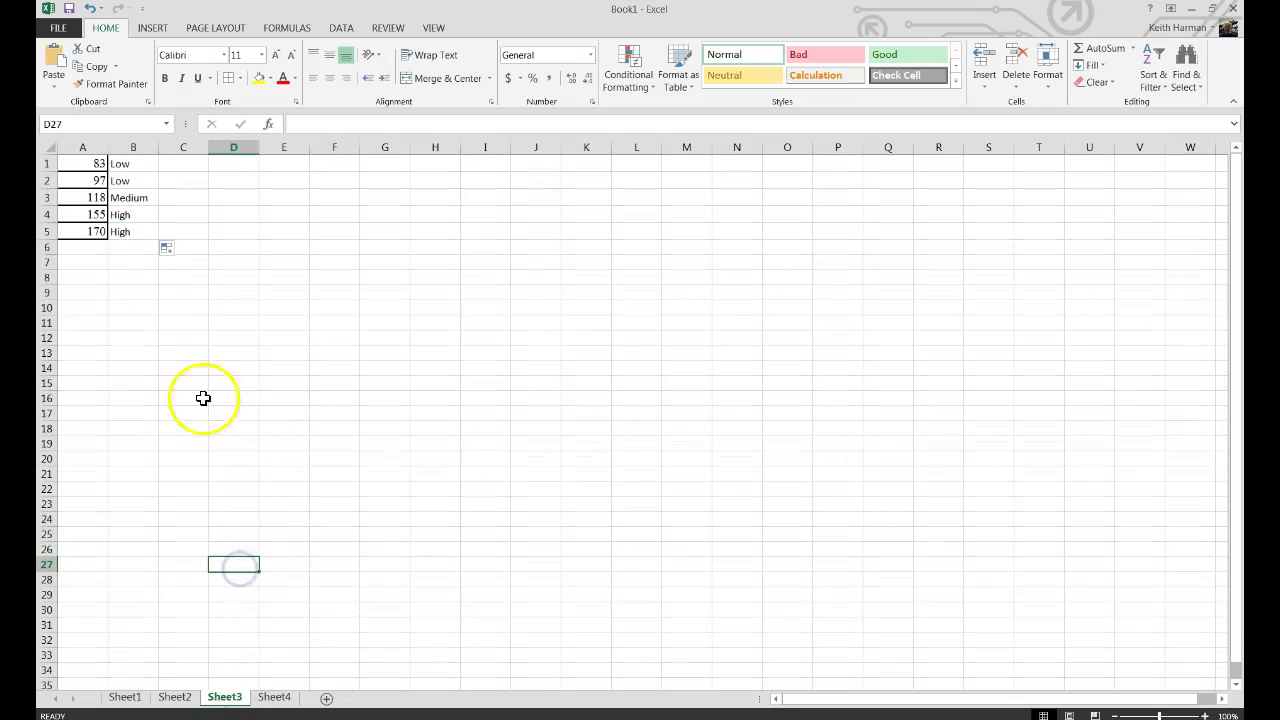
{"action": "left_click", "coordinate": [83, 161]}
{"action": "left_click_drag", "start_coordinate": [83, 161], "coordinate": [75, 231]}
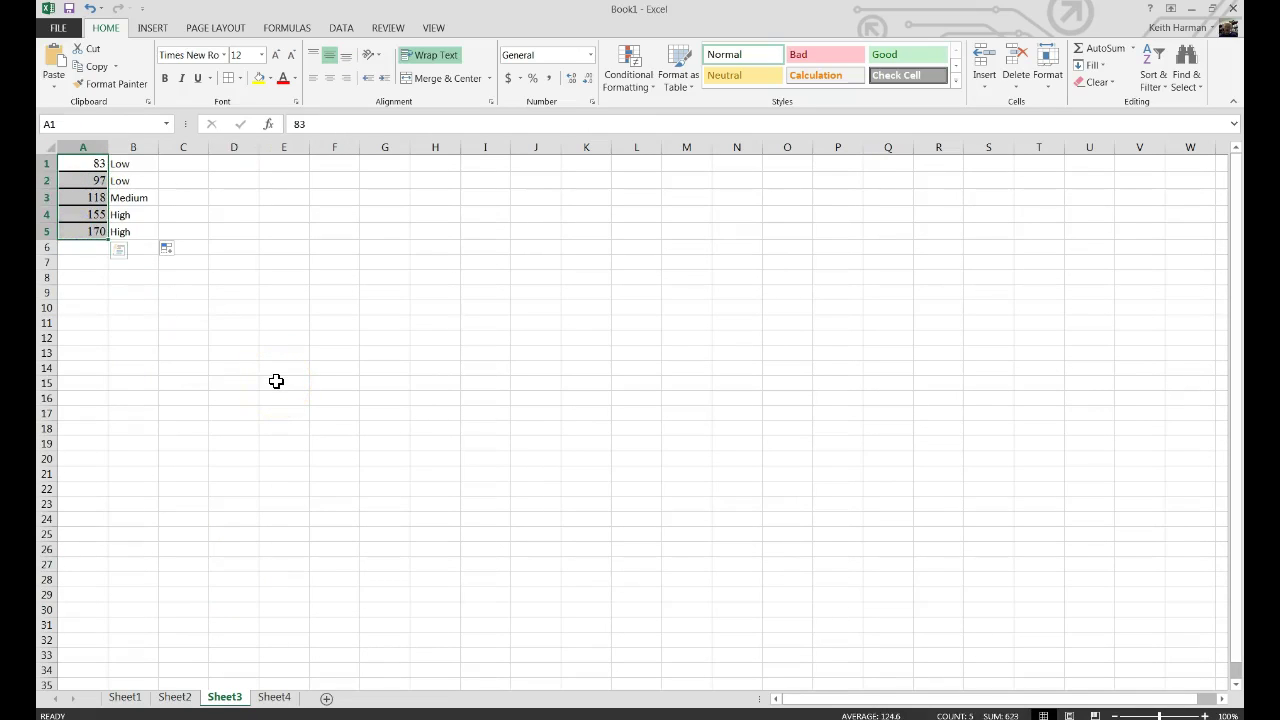
{"action": "key", "text": "ctrl+c"}
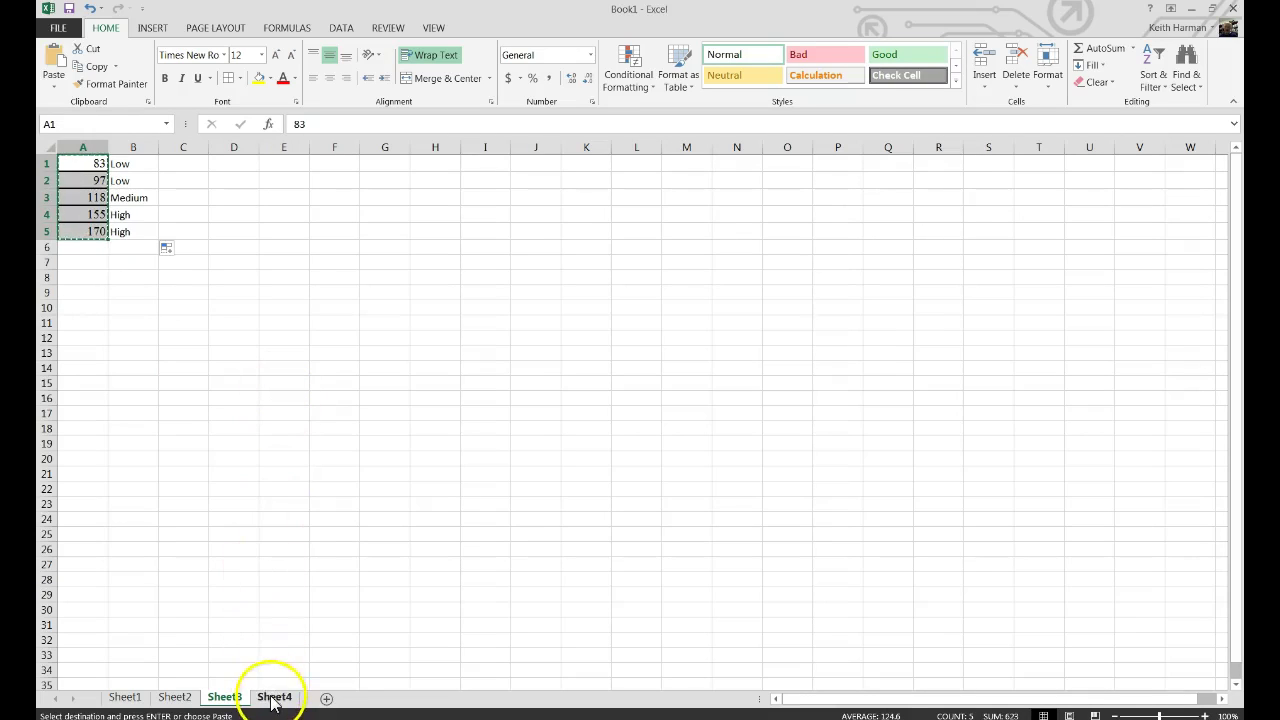
{"action": "left_click", "coordinate": [275, 697]}
{"action": "left_click", "coordinate": [86, 160]}
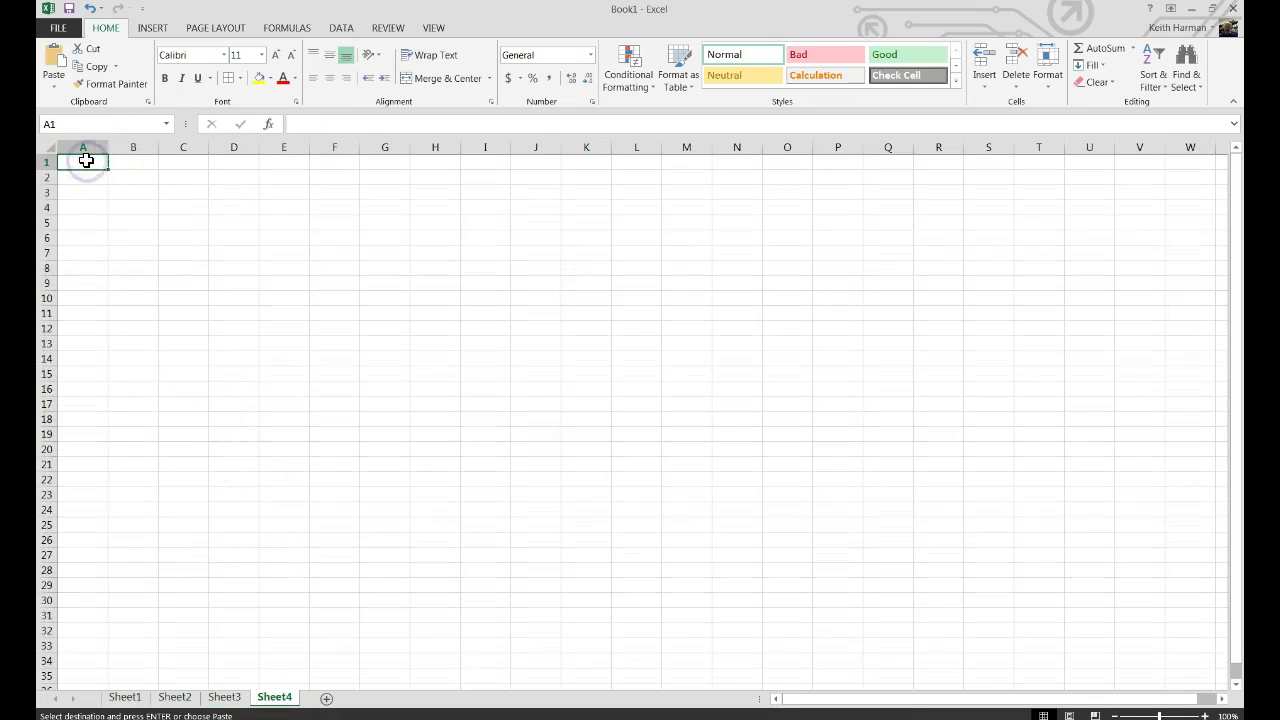
{"action": "key", "text": "ctrl+v"}
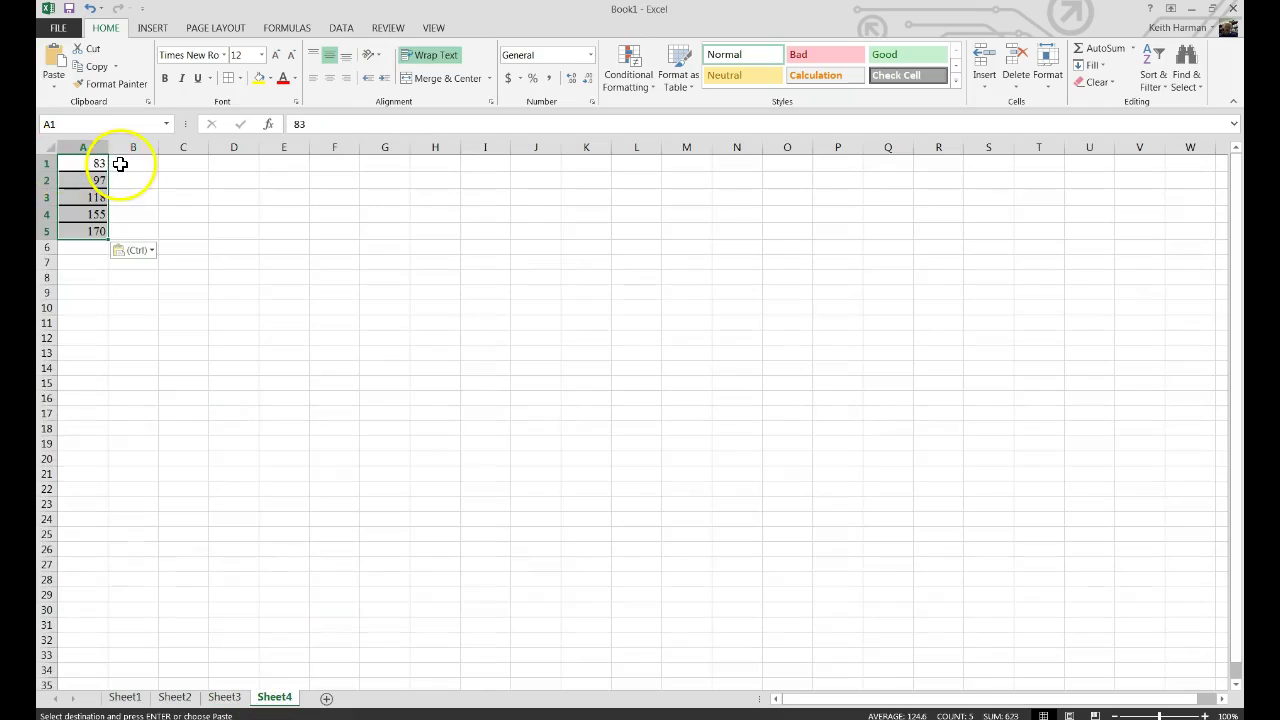
Begin a formula in cell B1 of Sheet4 with IF and AND, returning "Low" when A1 is >= 83 and <= 98
{"action": "left_click", "coordinate": [120, 163]}
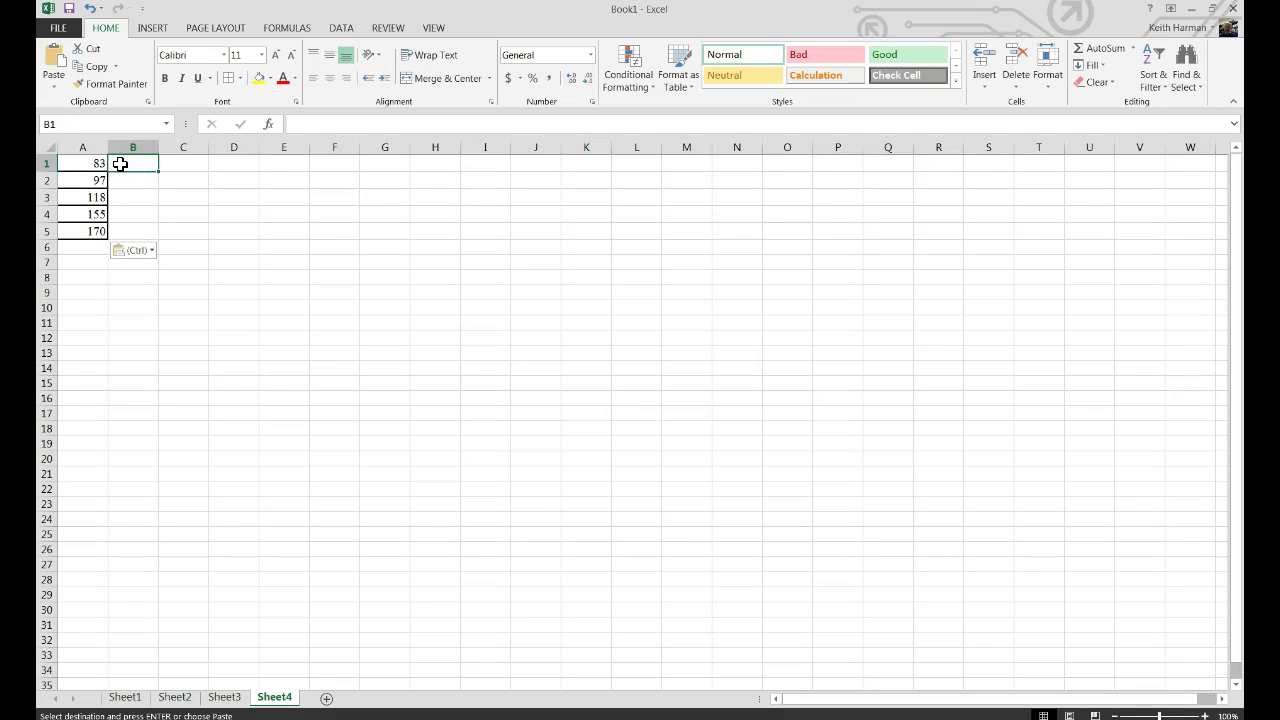
{"action": "left_click", "coordinate": [308, 123]}
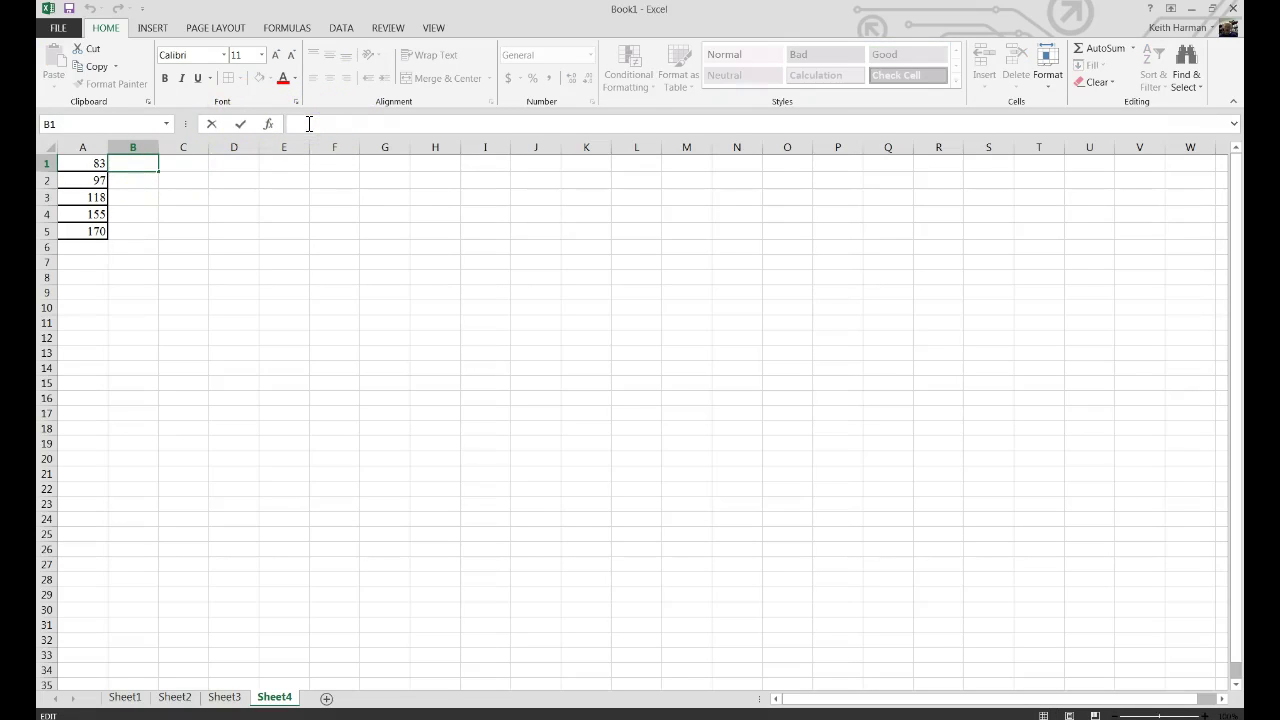
{"action": "type", "text": "=if"}
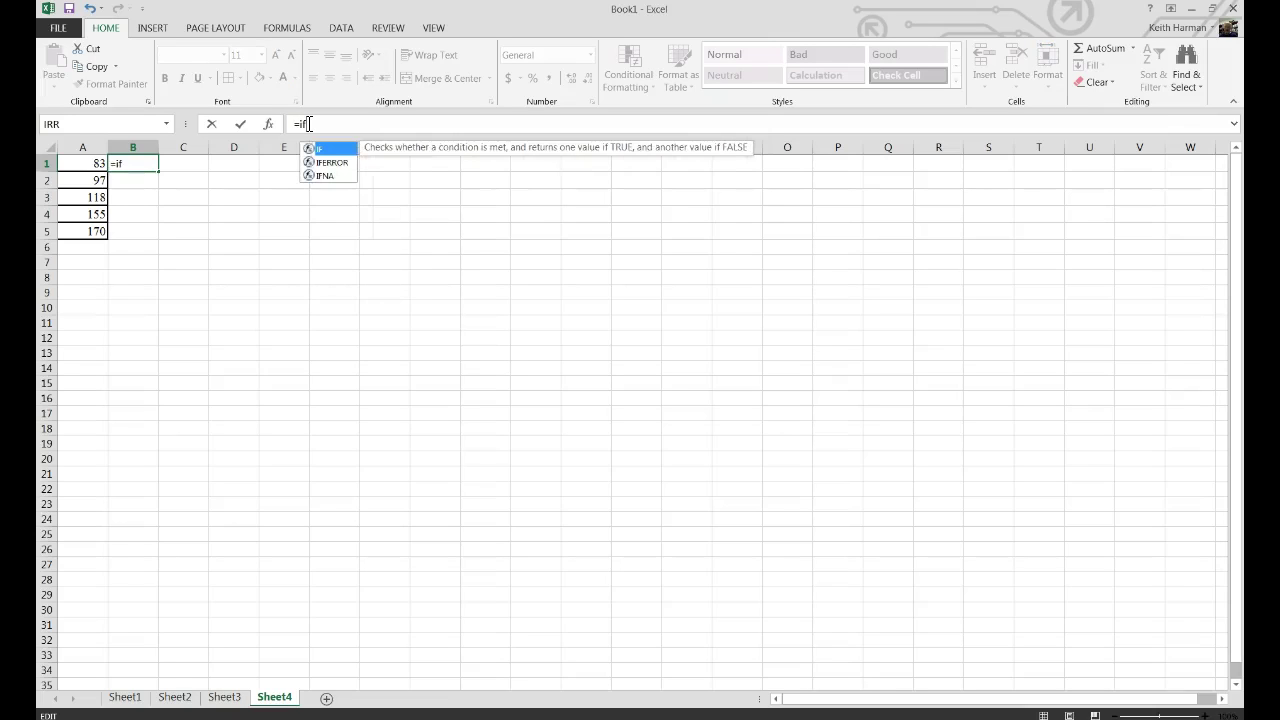
{"action": "type", "text": "(and"}
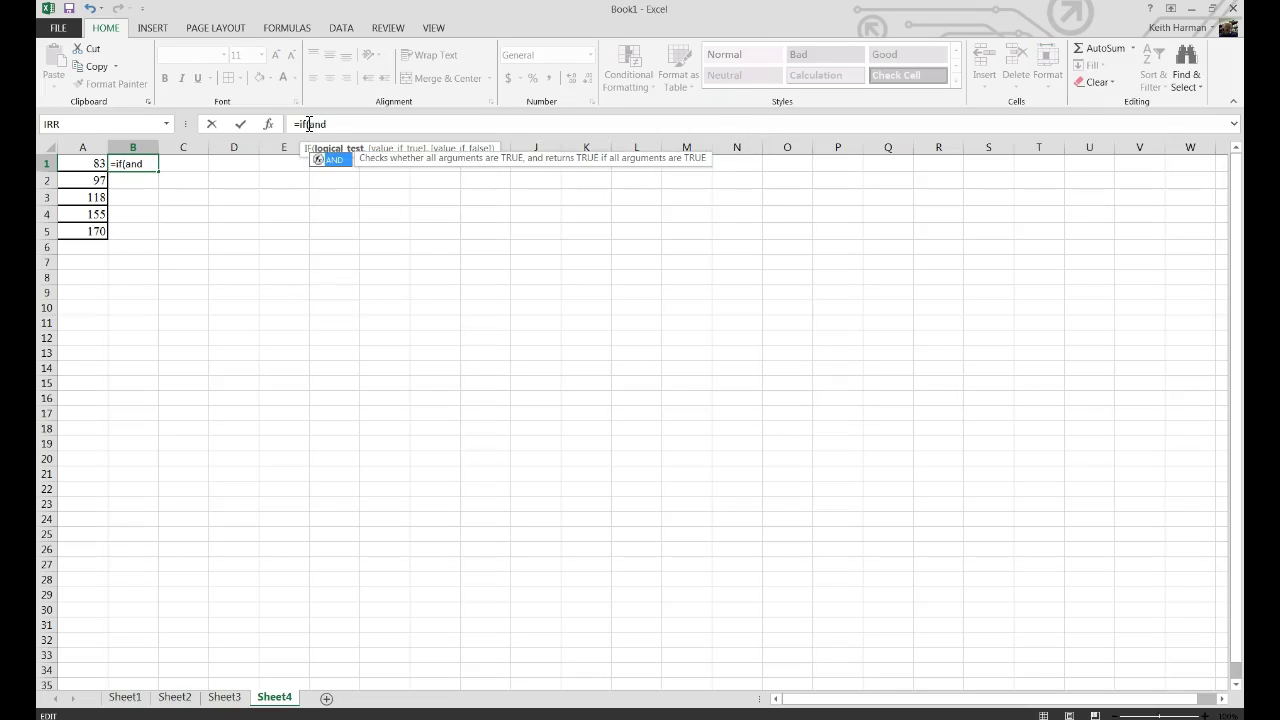
{"action": "type", "text": "("}
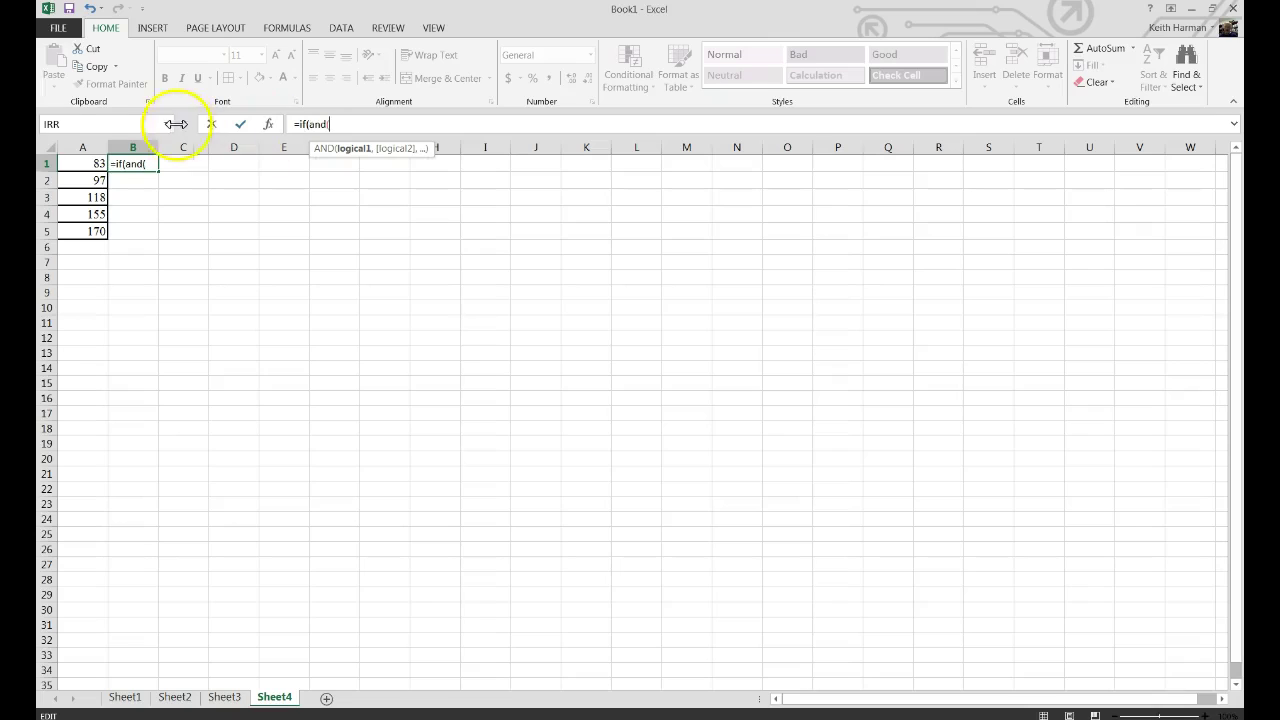
{"action": "left_click", "coordinate": [88, 165]}
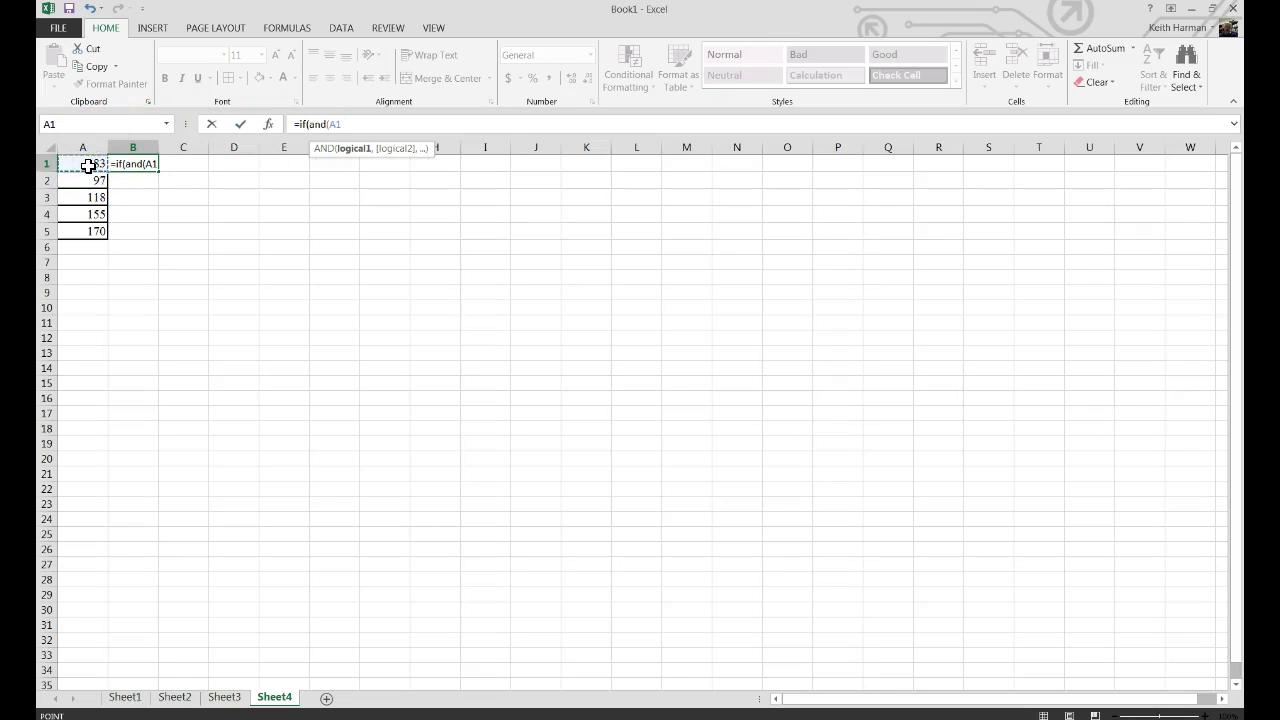
{"action": "type", "text": ">= 83,"}
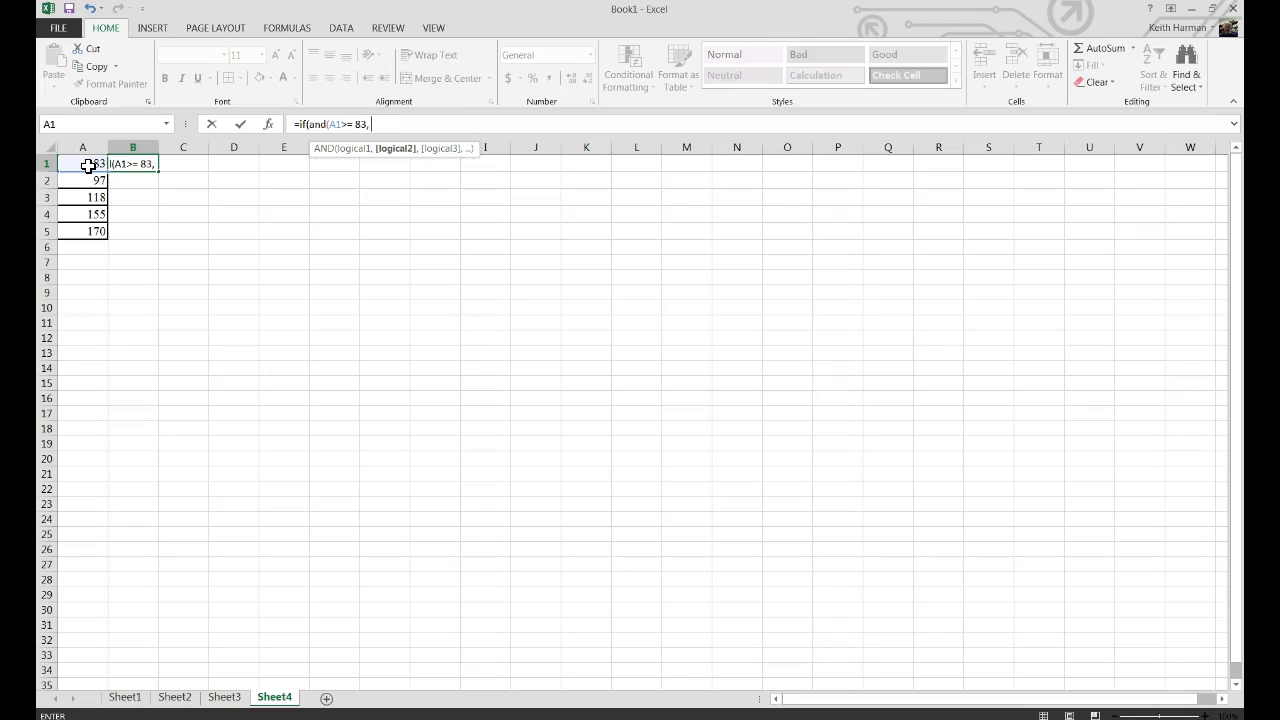
{"action": "left_click", "coordinate": [86, 164]}
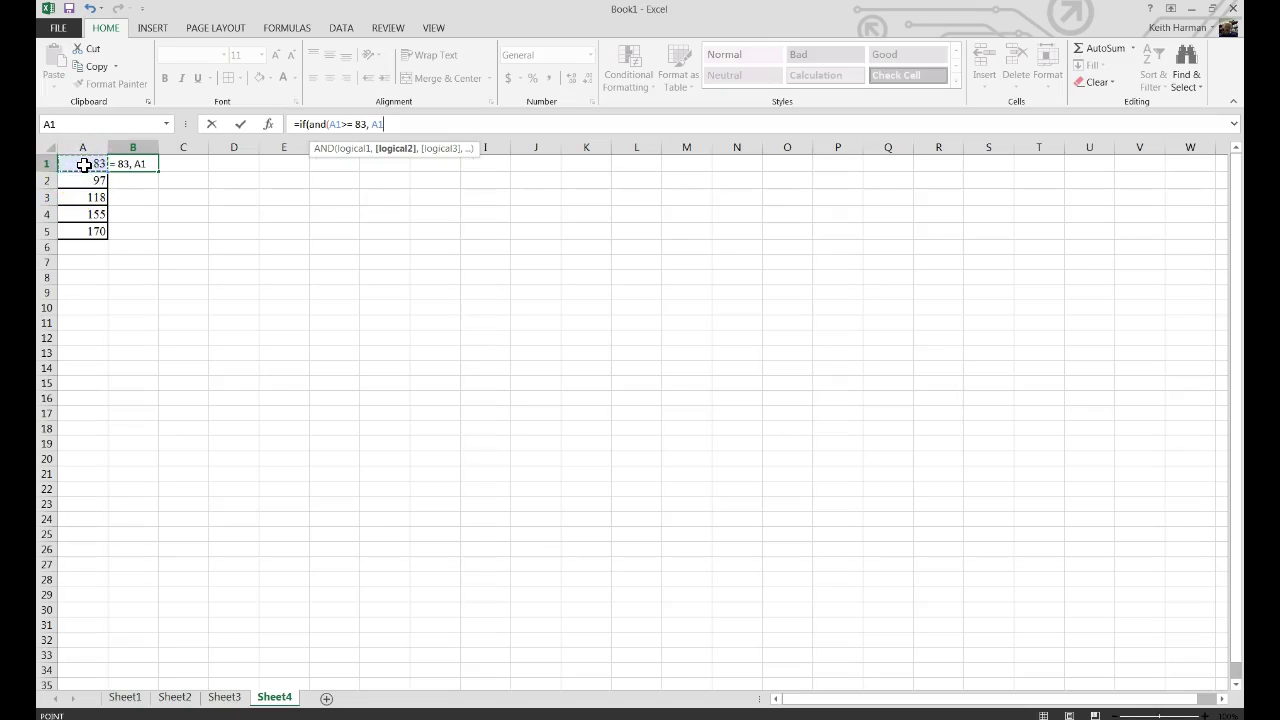
{"action": "type", "text": "<= 98),"}
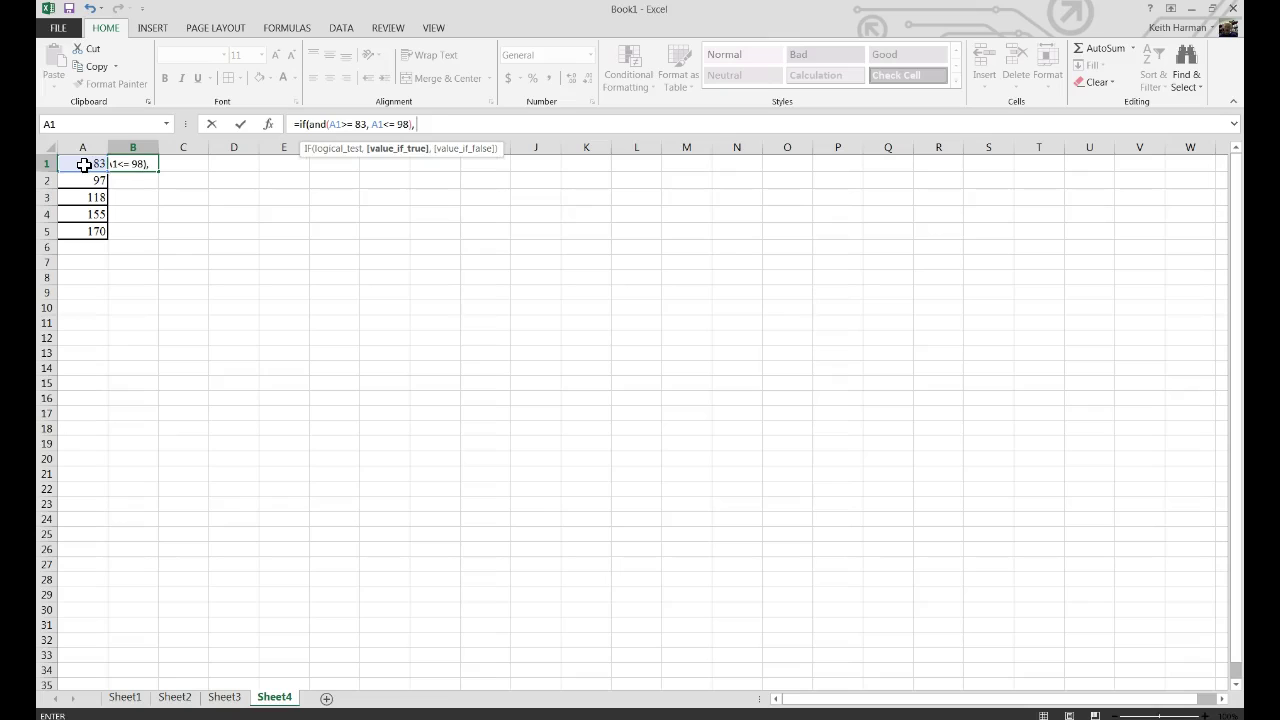
{"action": "type", "text": " \"Low\", "}
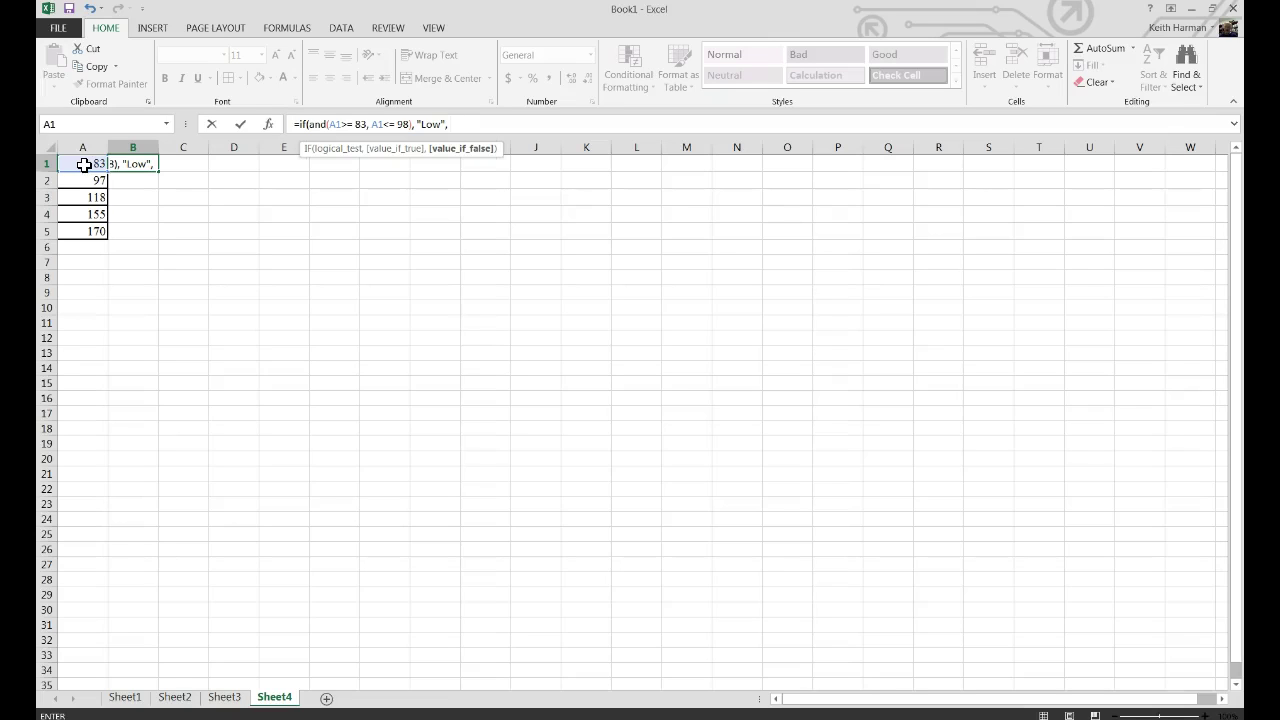
Extend the B1 formula with a nested IF and AND that returns "Medium" when A1 is >= 98 and <= 118
{"action": "type", "text": "if(a"}
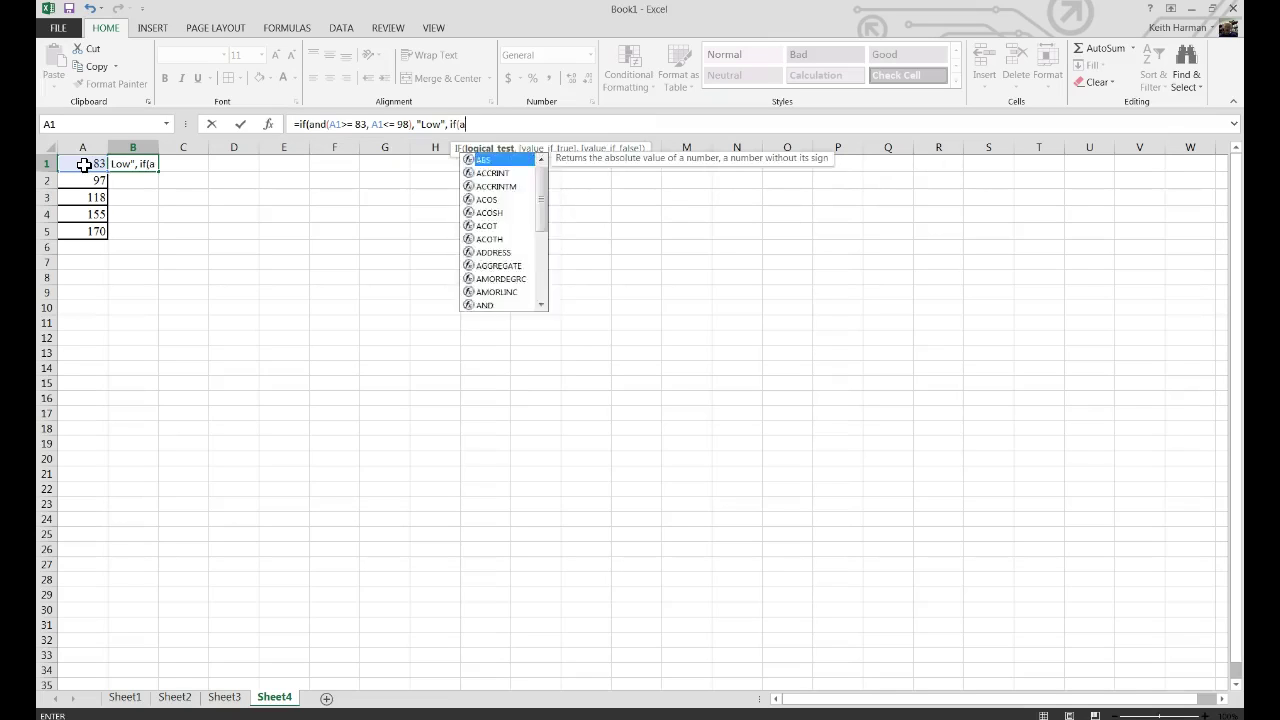
{"action": "type", "text": "nd("}
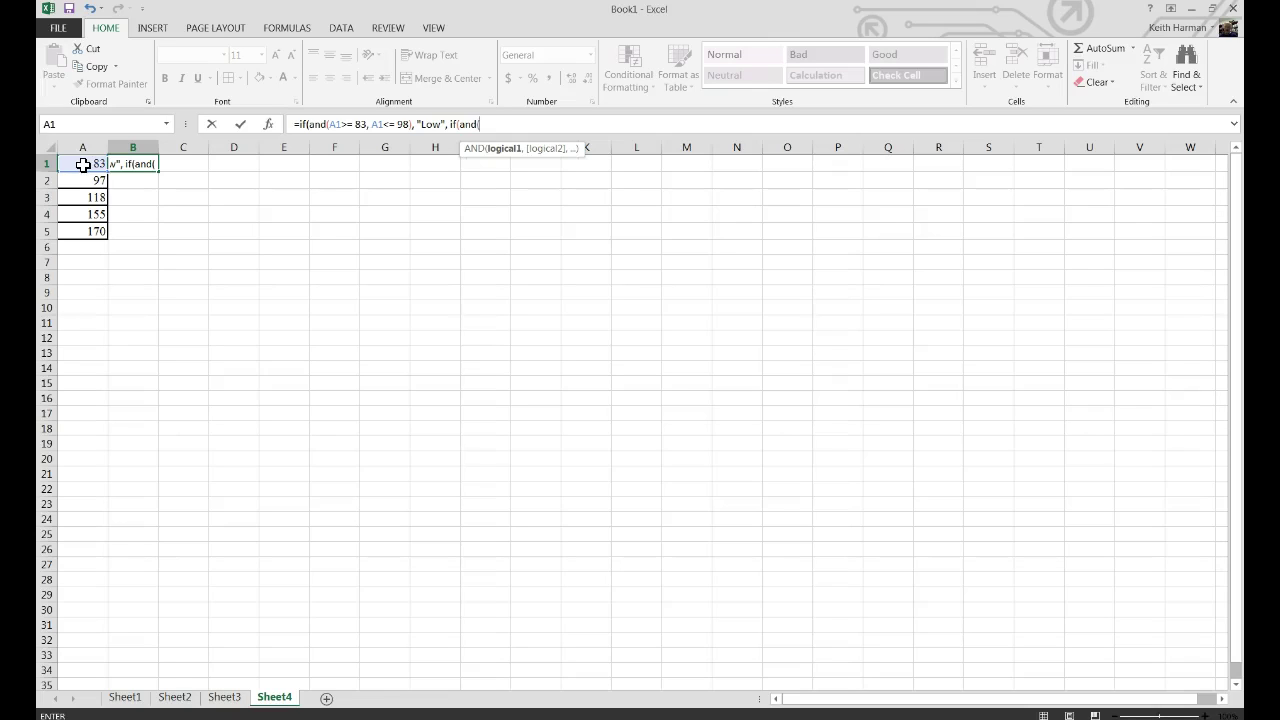
{"action": "left_click", "coordinate": [85, 164]}
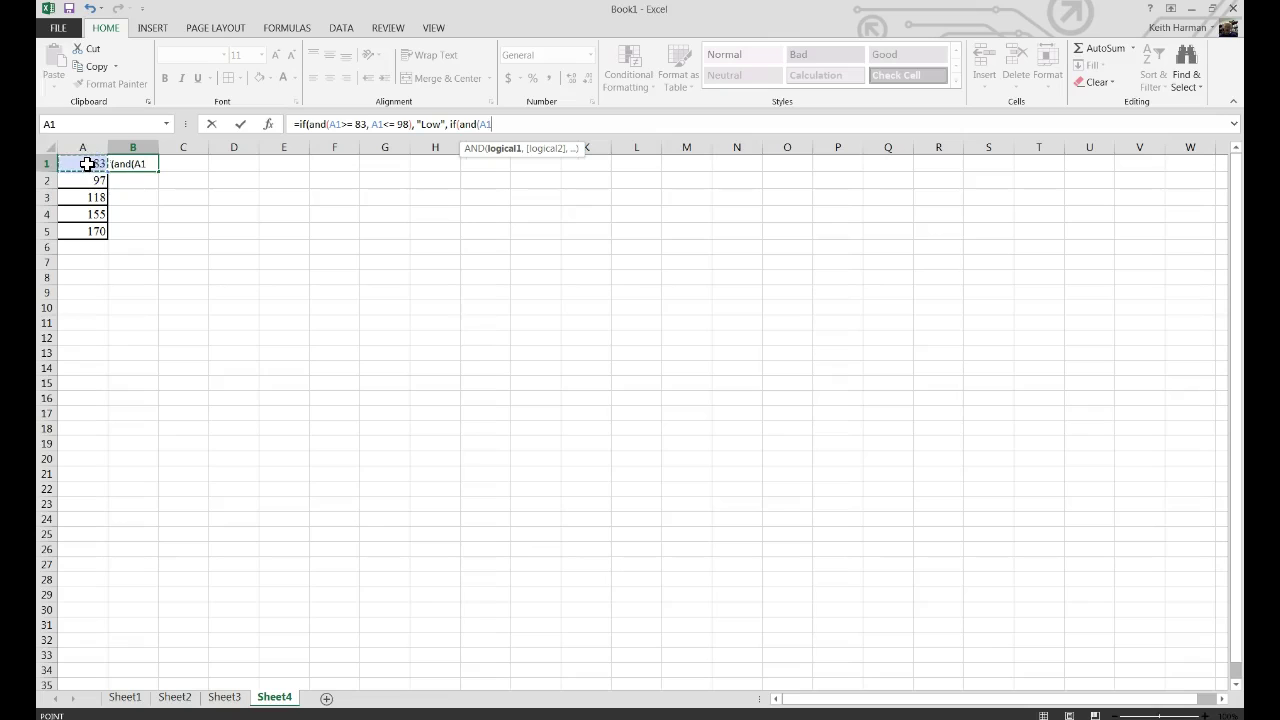
{"action": "type", "text": ">= 98,"}
{"action": "left_click", "coordinate": [88, 164]}
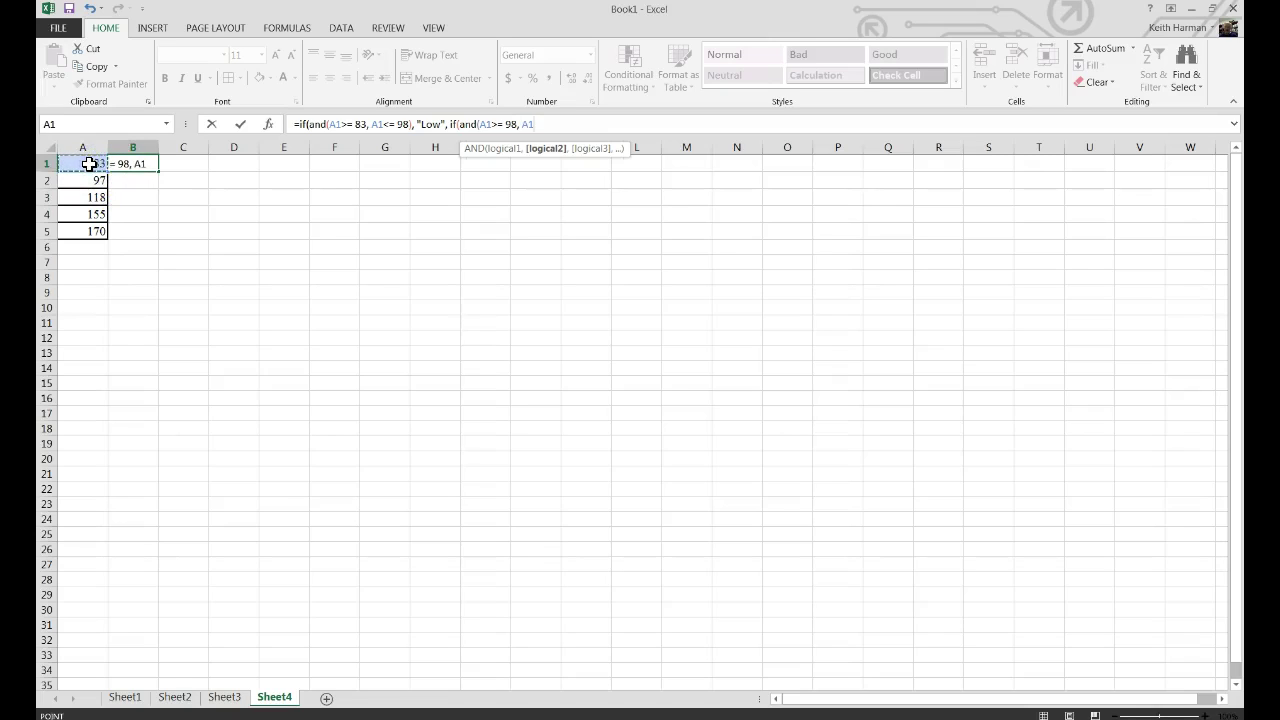
{"action": "type", "text": "<= 118)"}
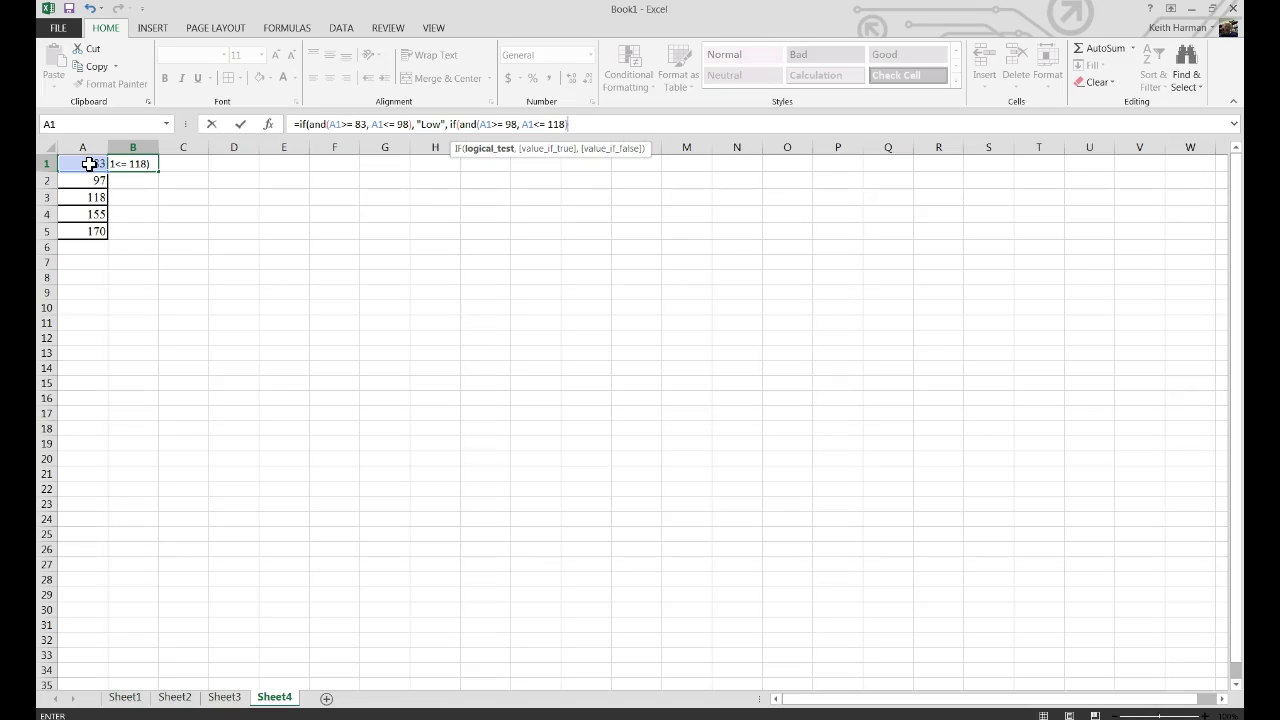
{"action": "type", "text": ","}
{"action": "type", "text": " \"Me"}
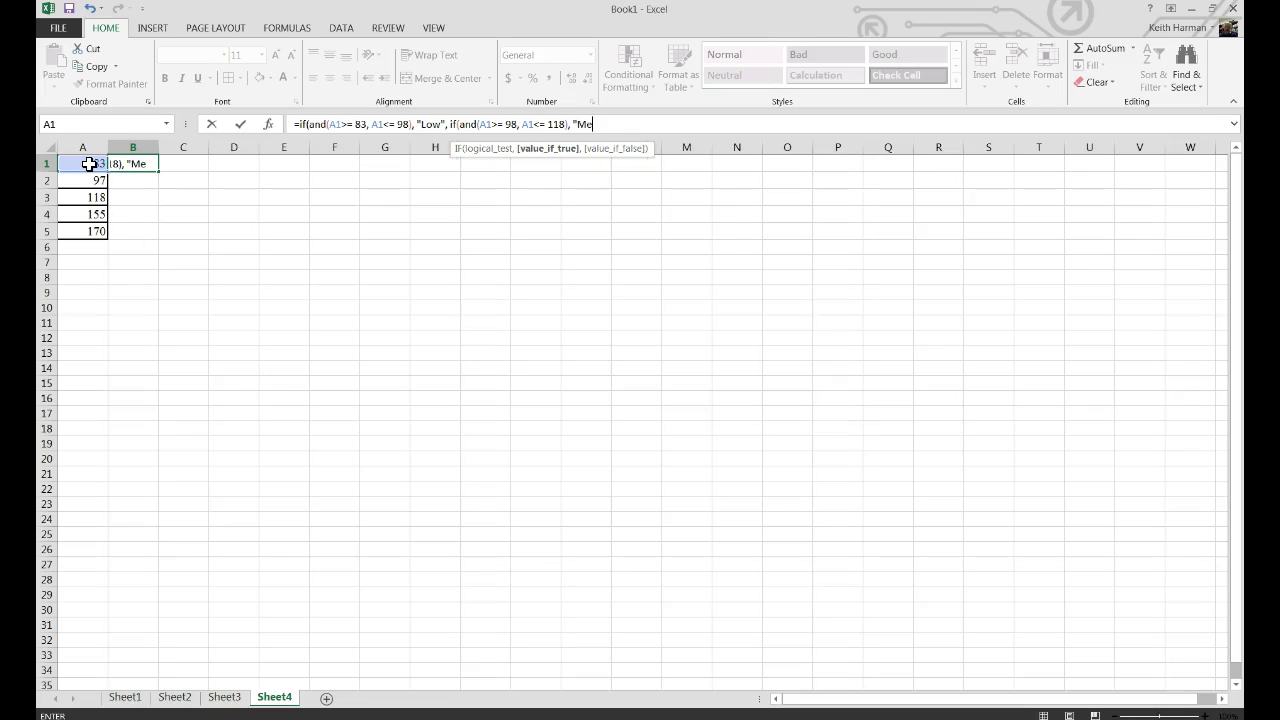
{"action": "type", "text": "dium\","}
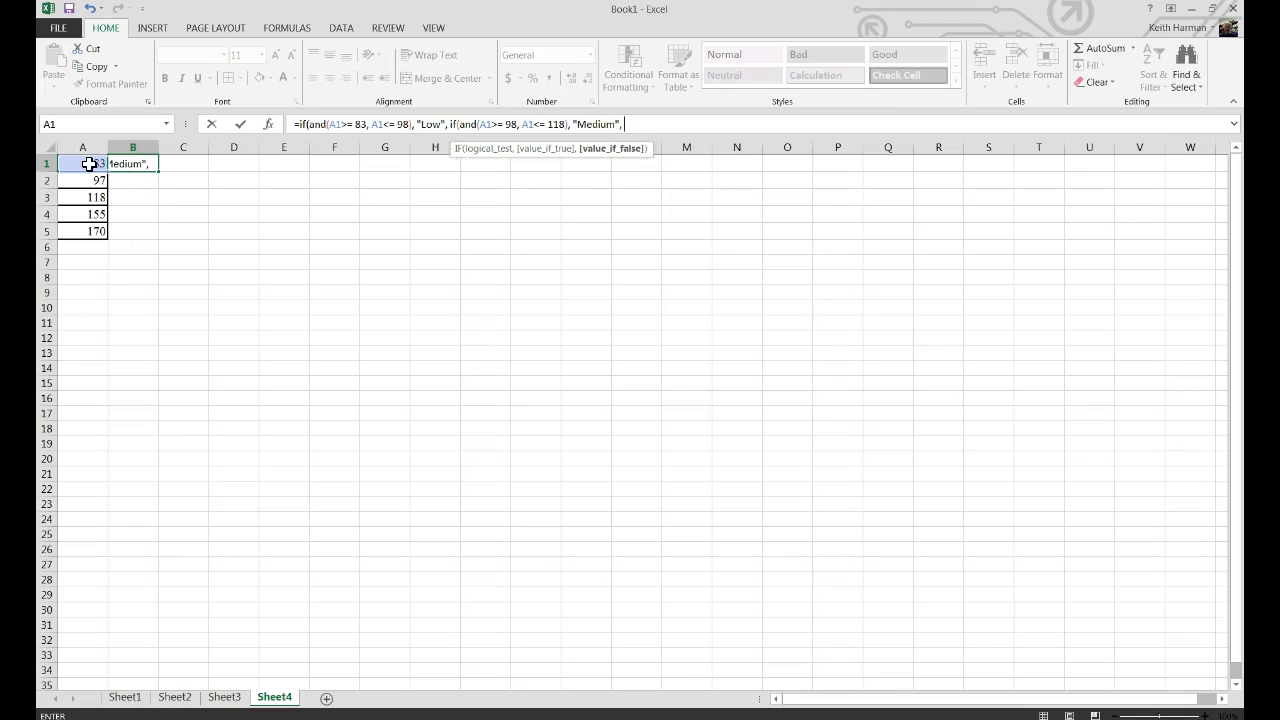
Complete B1's formula with a nested IF/AND returning "High" for A1 >= 119 and <= 170, otherwise "Out of Range", and fill it down to B5
{"action": "type", "text": " if(a"}
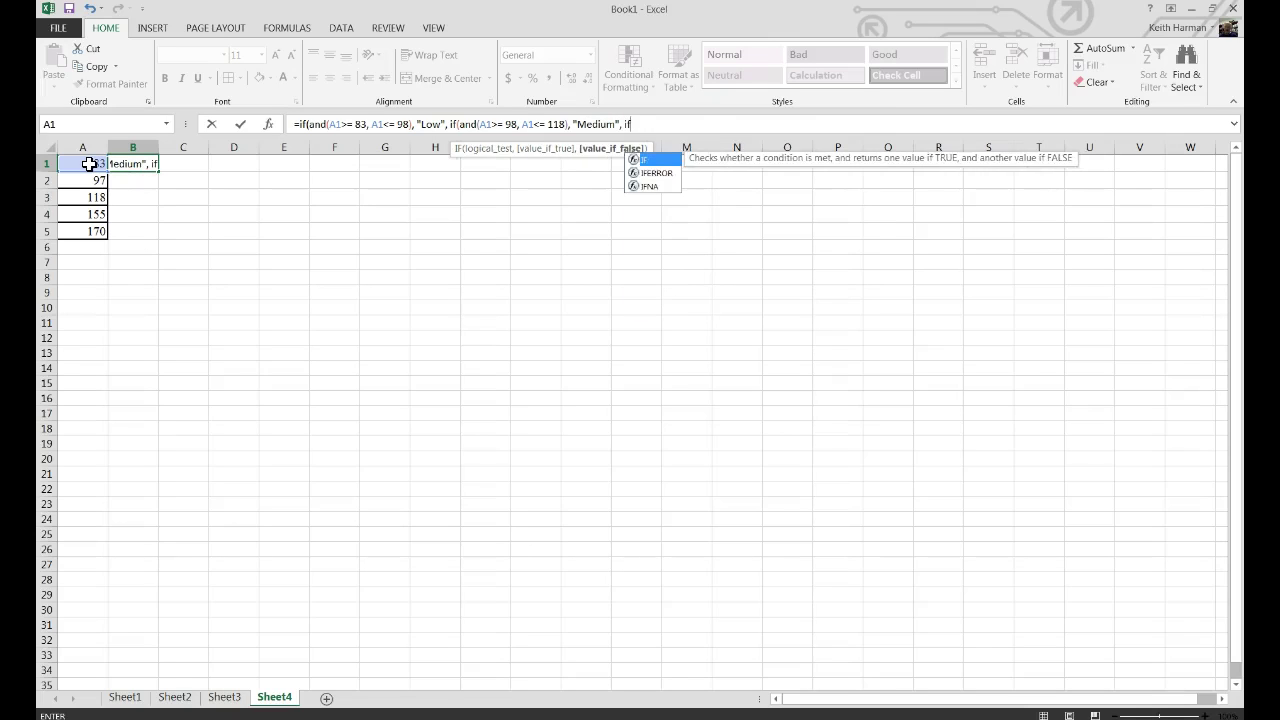
{"action": "type", "text": "nd("}
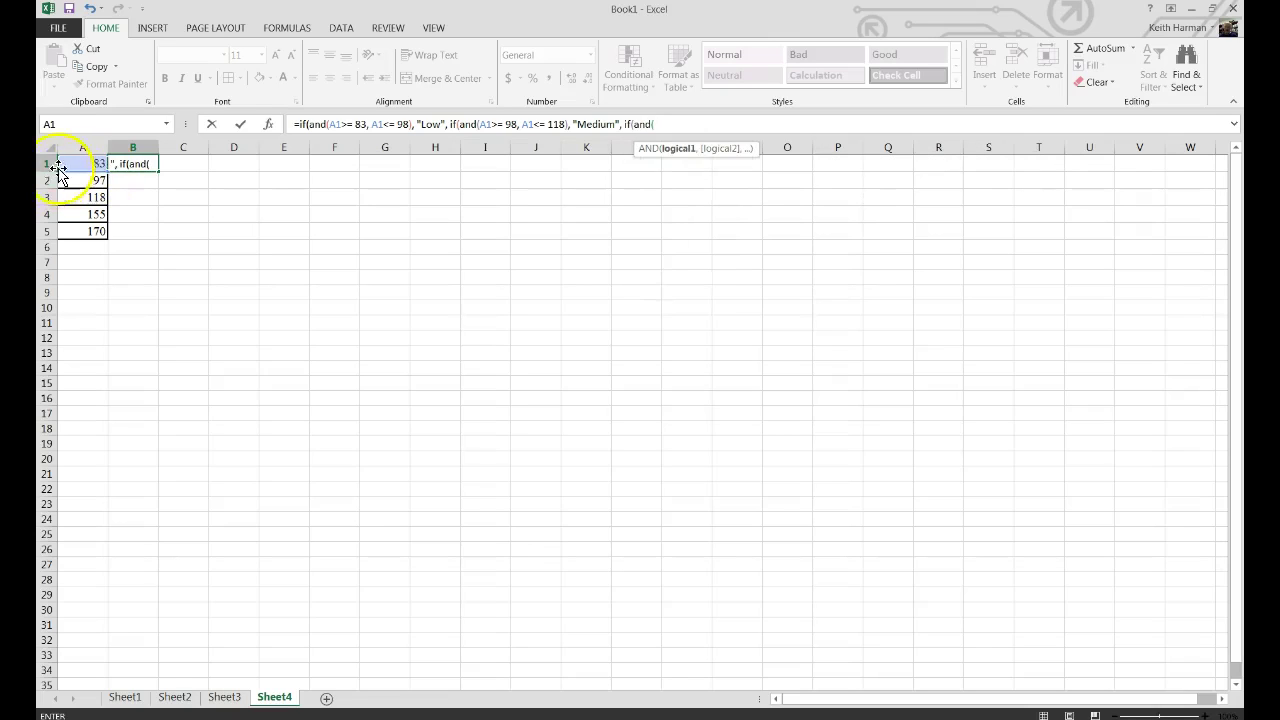
{"action": "left_click", "coordinate": [69, 161]}
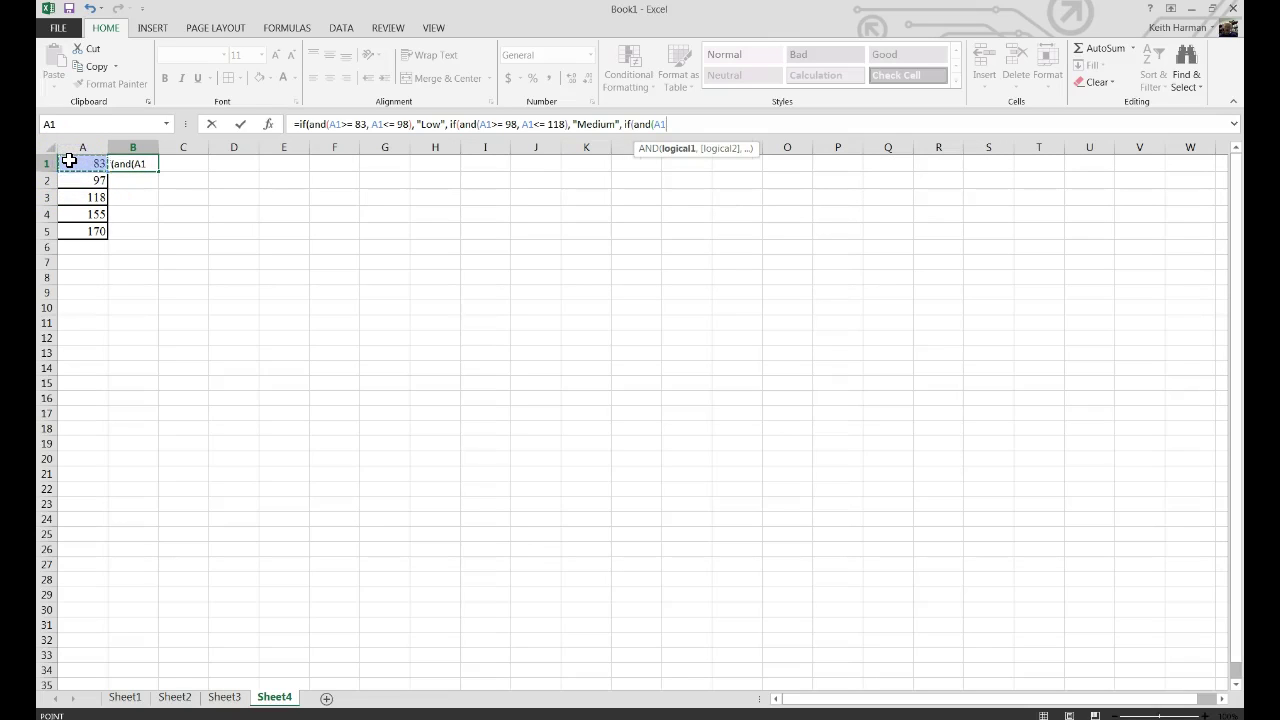
{"action": "type", "text": ">= 119,"}
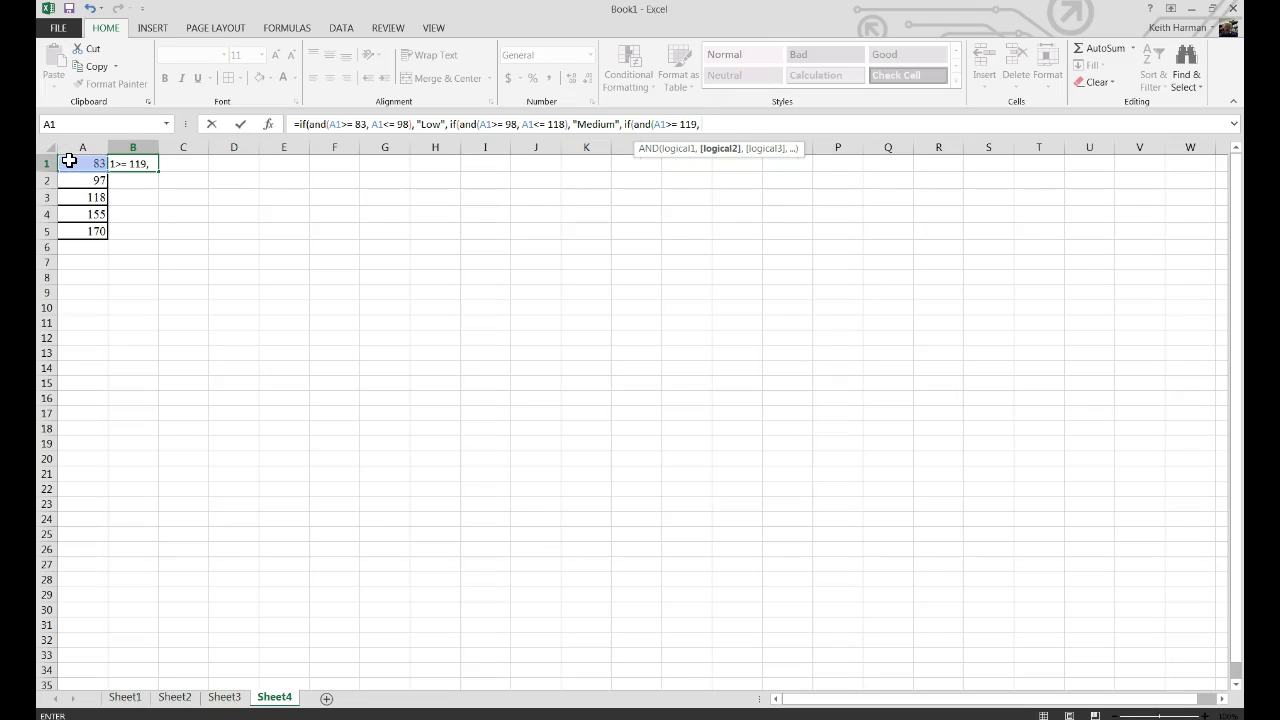
{"action": "left_click", "coordinate": [70, 161]}
{"action": "type", "text": "<=170),"}
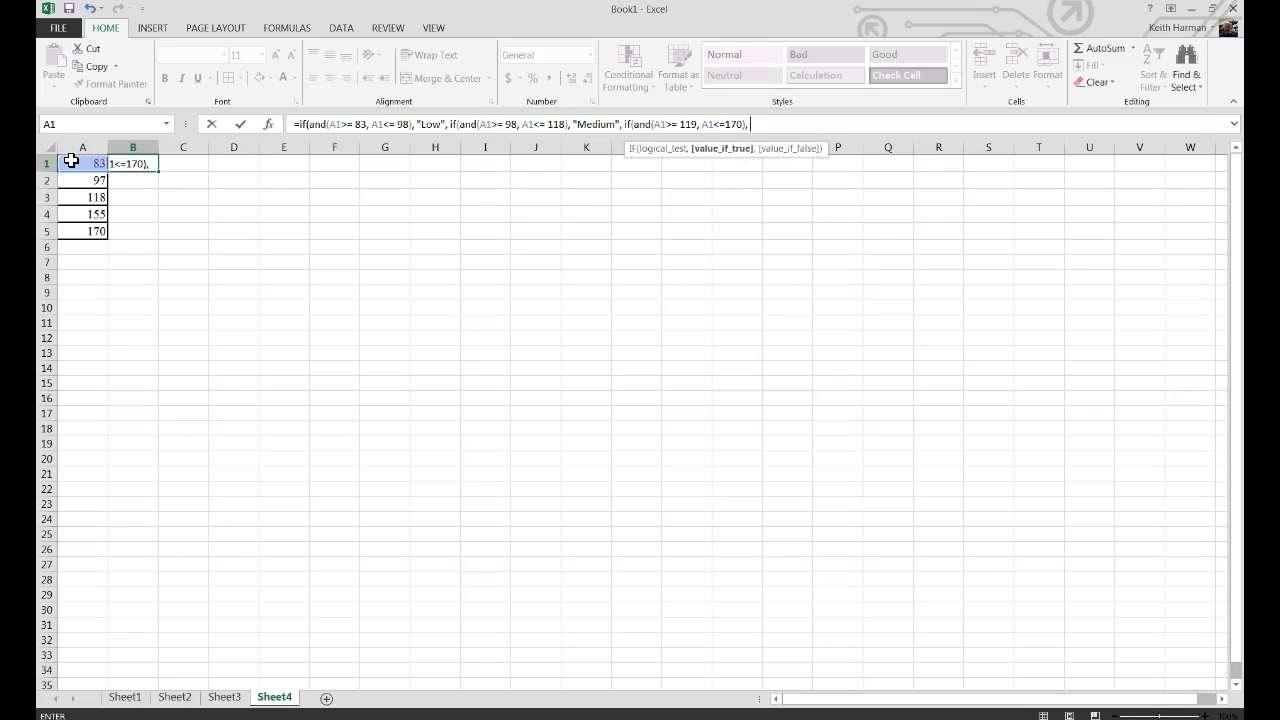
{"action": "type", "text": " \"High\", "}
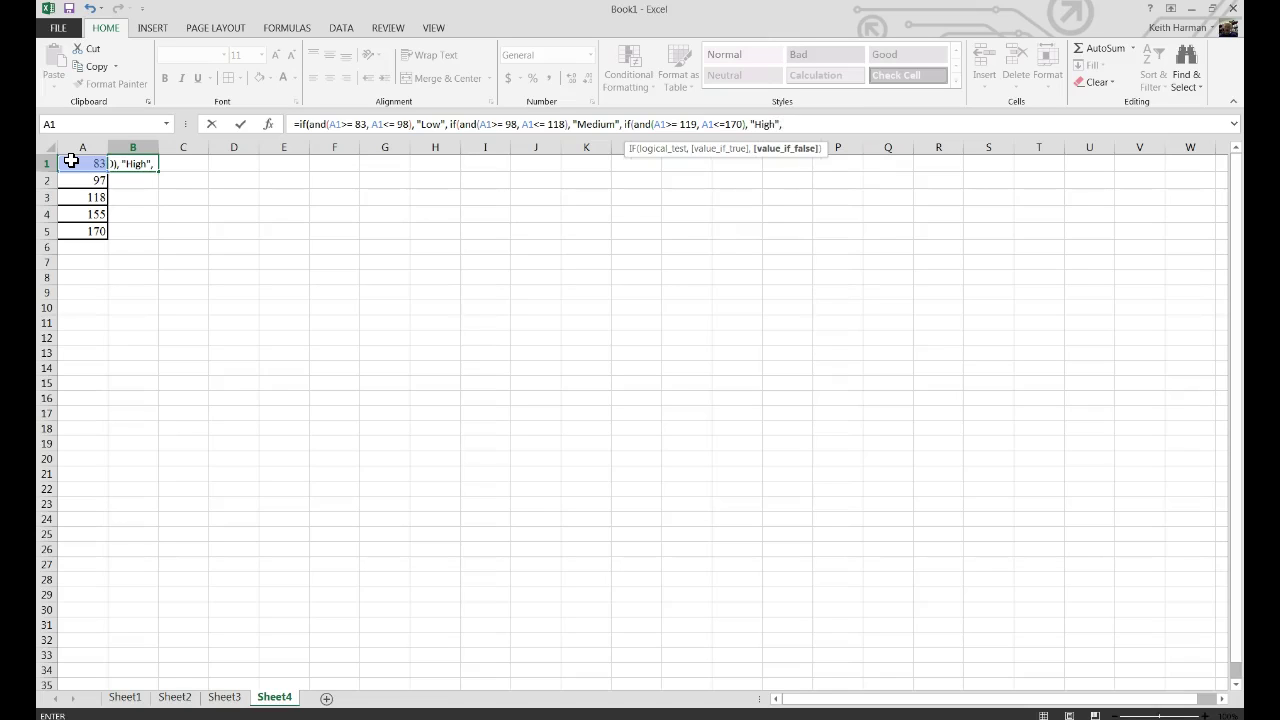
{"action": "type", "text": "\"Out of Range\"))"}
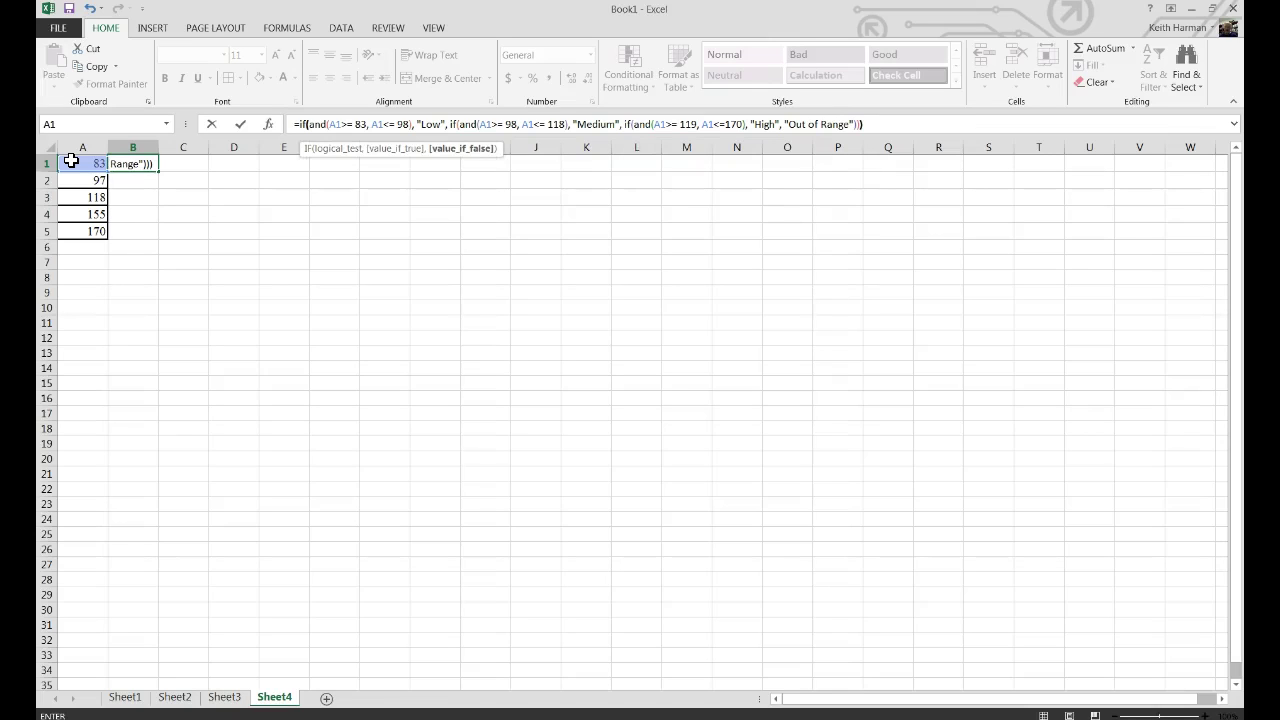
{"action": "left_click", "coordinate": [238, 125]}
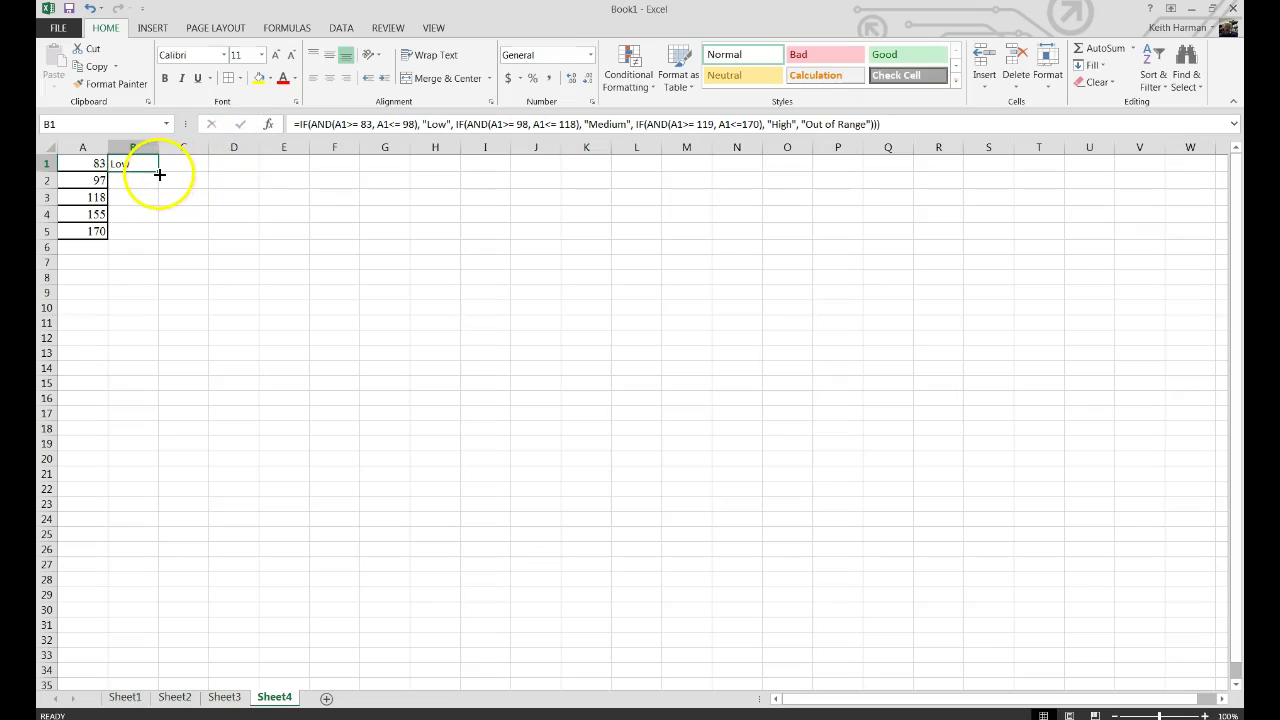
{"action": "left_click_drag", "start_coordinate": [159, 171], "coordinate": [147, 238]}
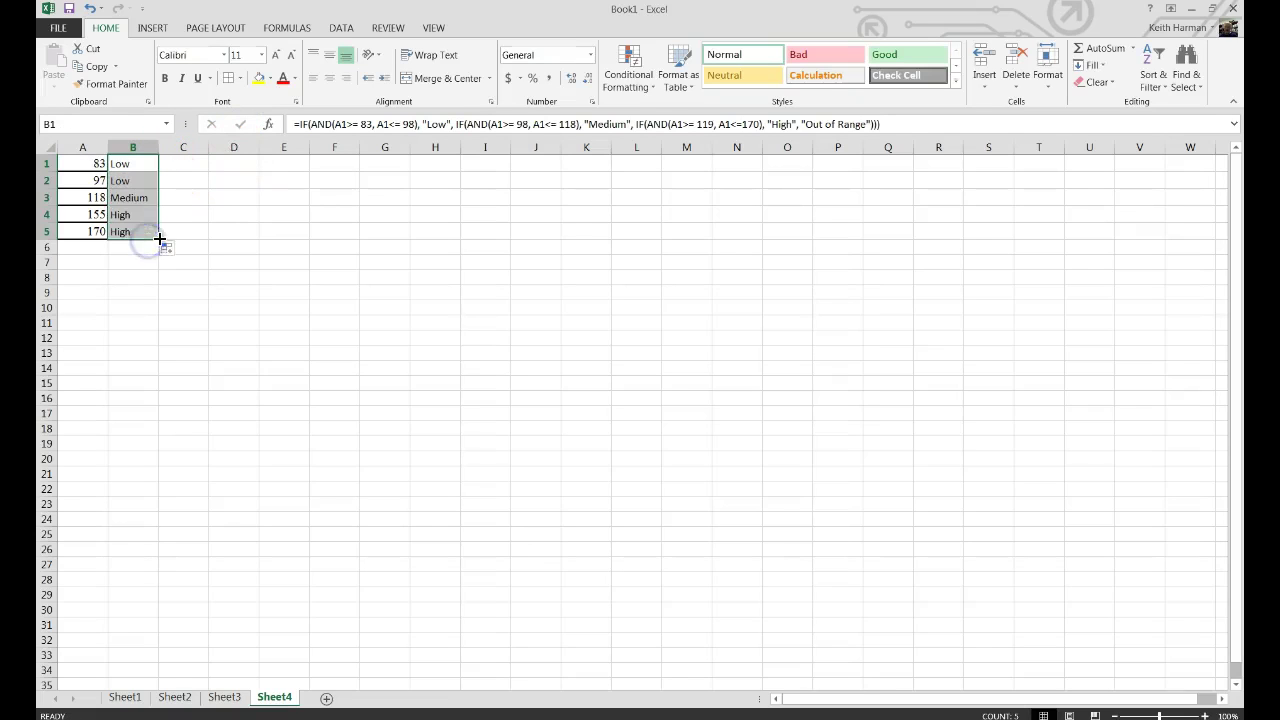
Examine the IF/AND formula in each cell from B1 to B5 on Sheet4 against the sales values in column A
{"action": "left_click", "coordinate": [144, 166]}
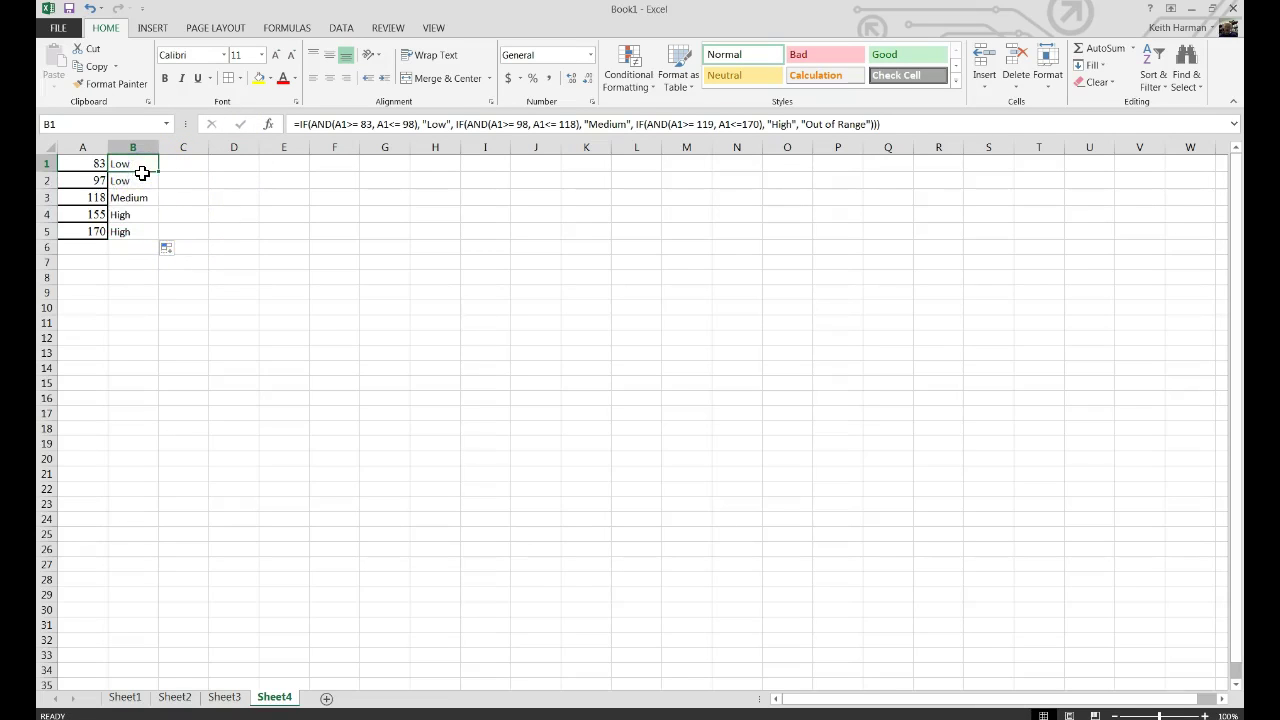
{"action": "left_click", "coordinate": [142, 180]}
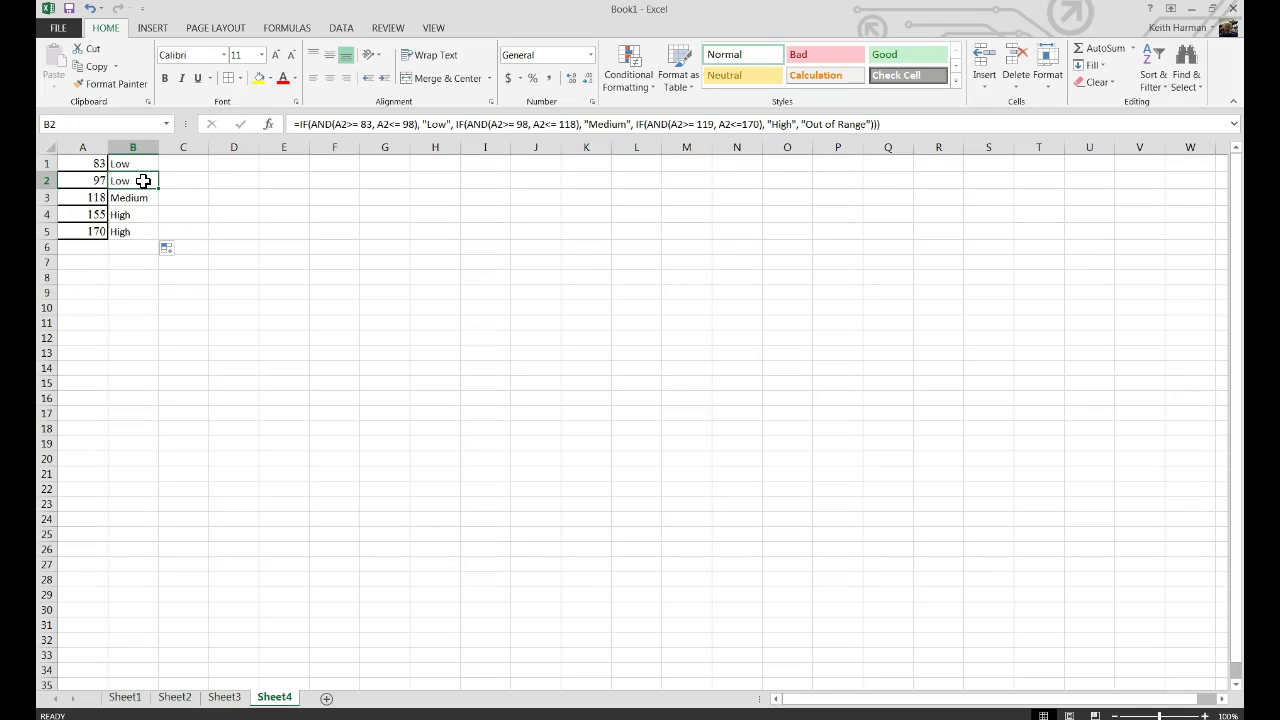
{"action": "left_click", "coordinate": [139, 196]}
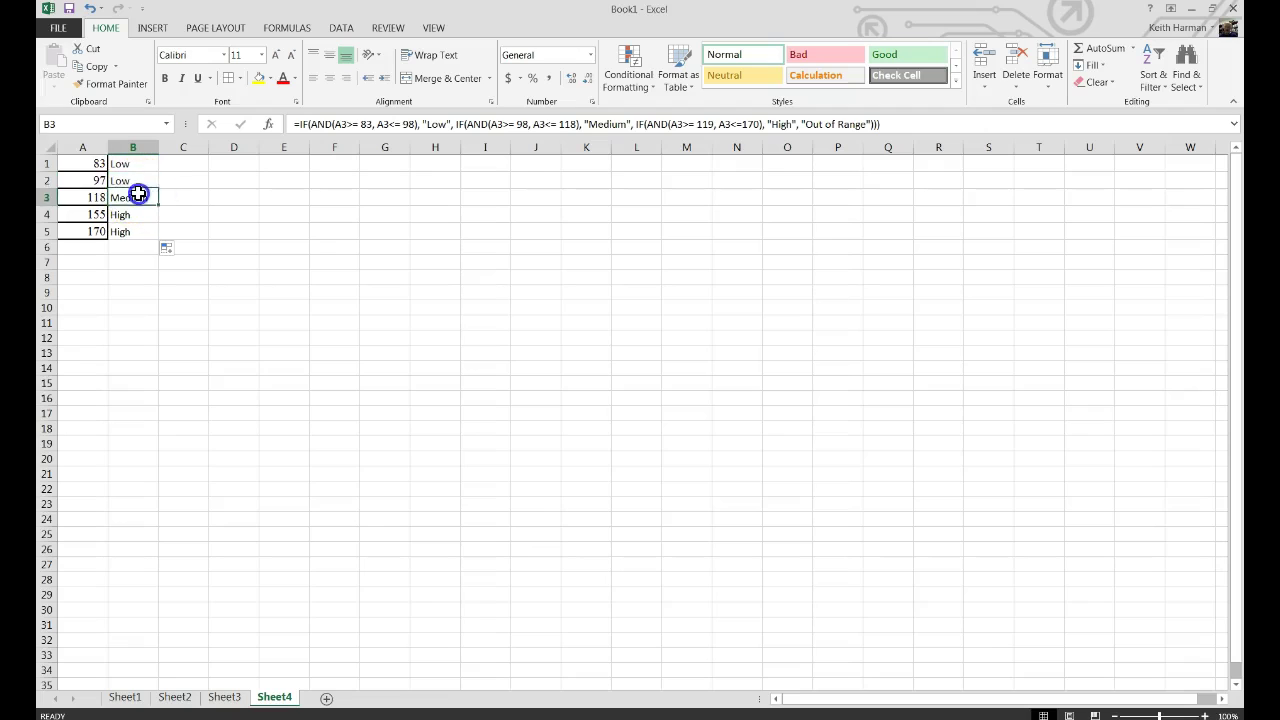
{"action": "left_click", "coordinate": [142, 212]}
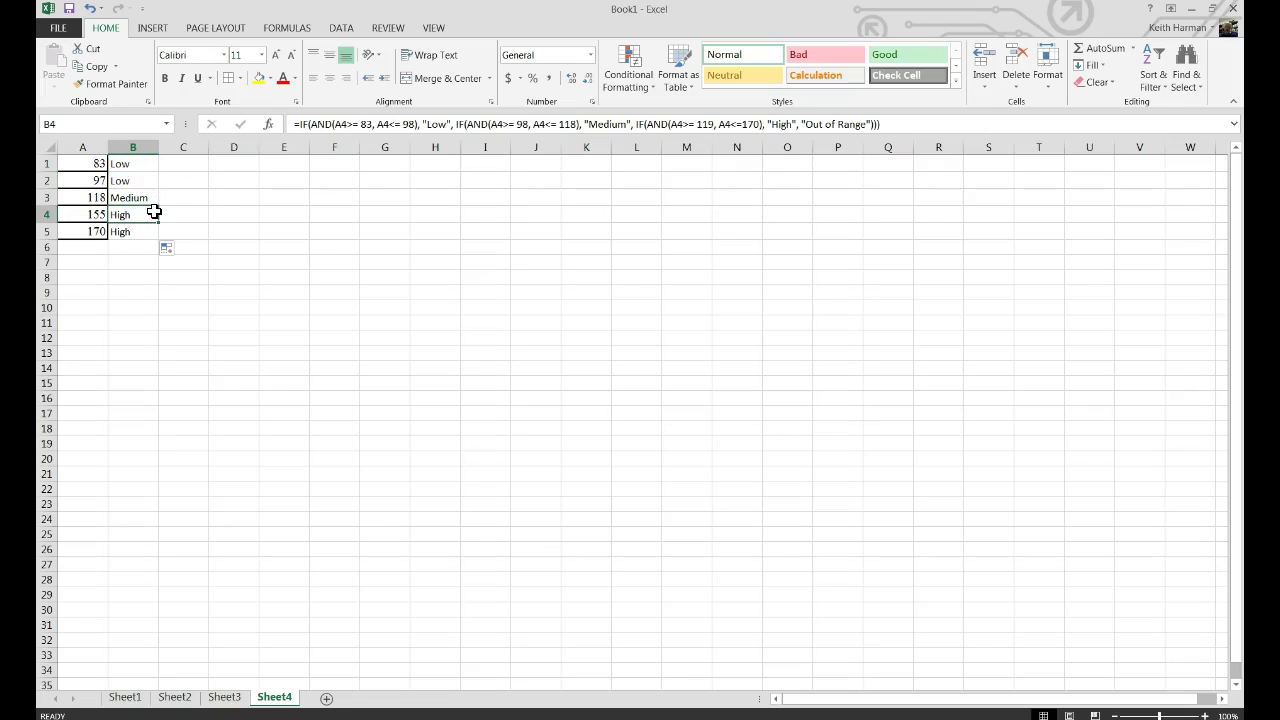
{"action": "left_click", "coordinate": [152, 229]}
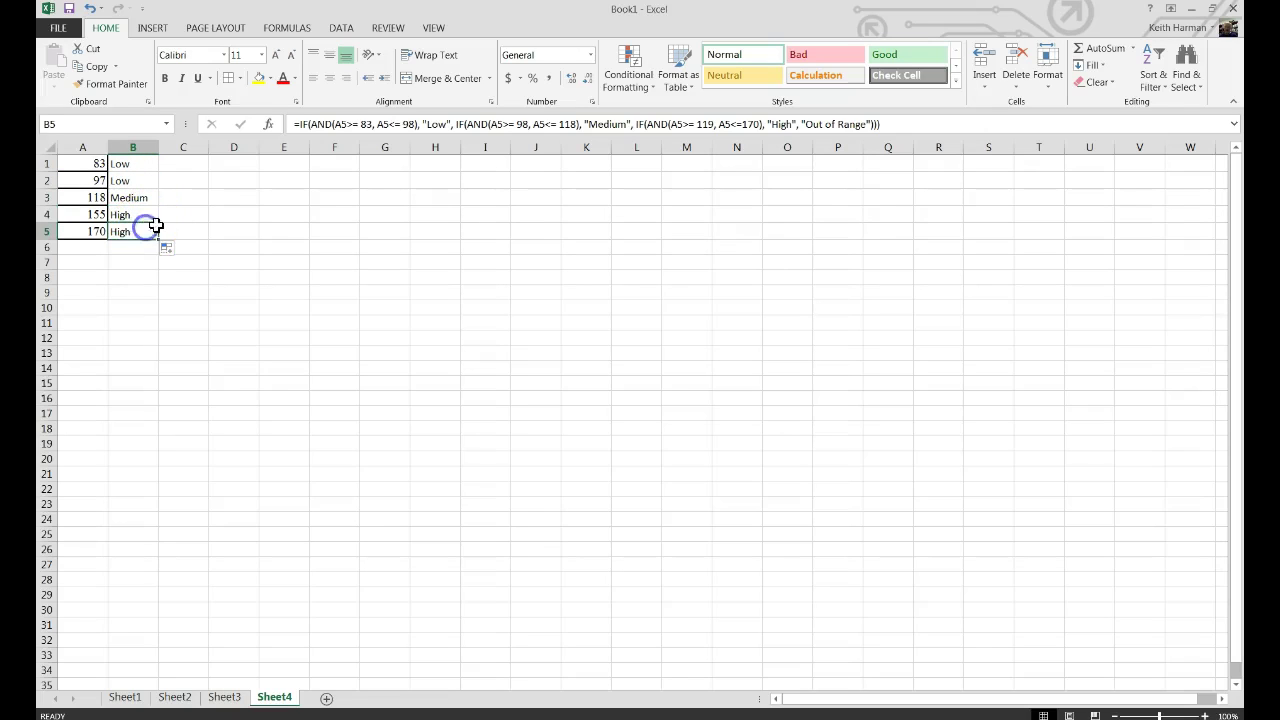
{"action": "left_click", "coordinate": [145, 160]}
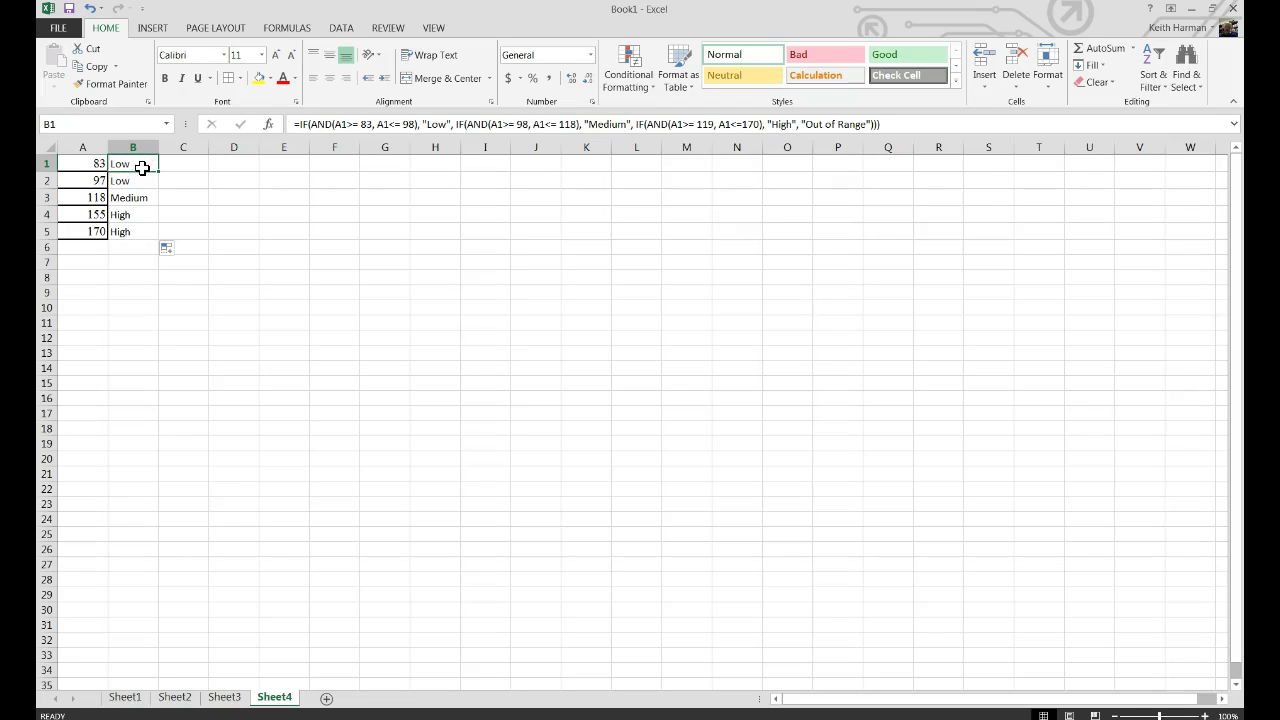
{"action": "left_click", "coordinate": [141, 180]}
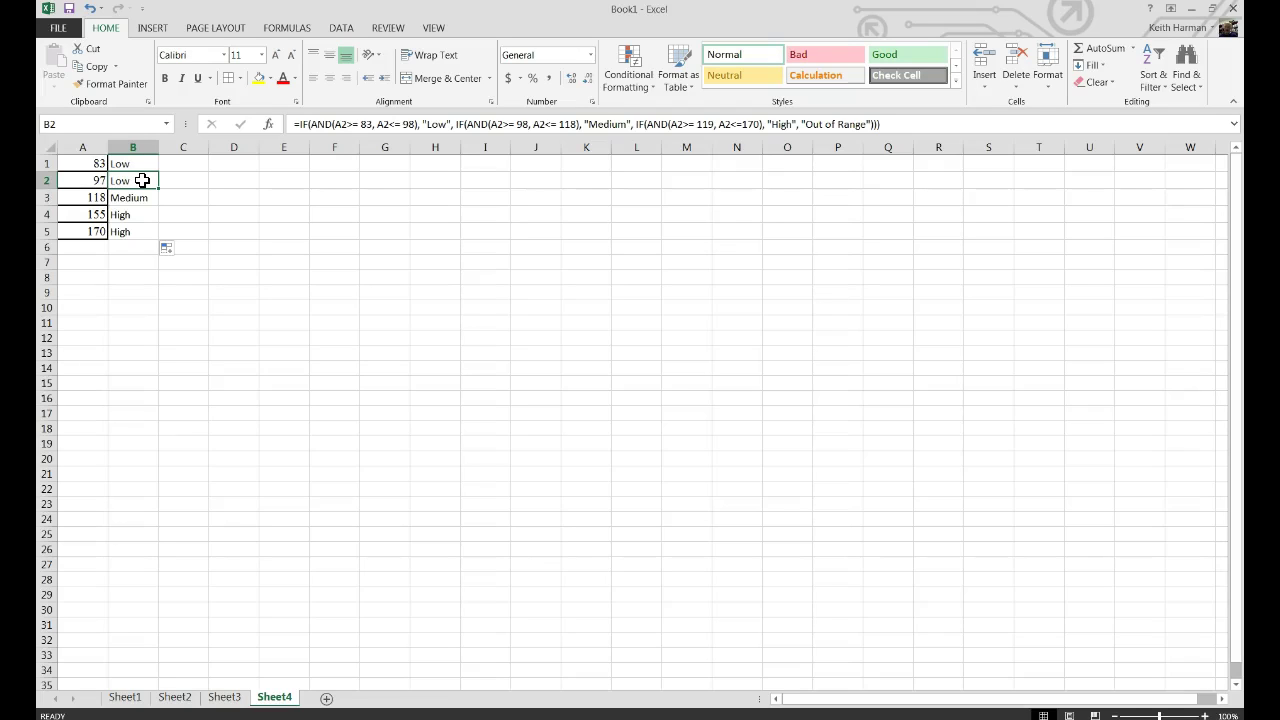
{"action": "left_click", "coordinate": [139, 196]}
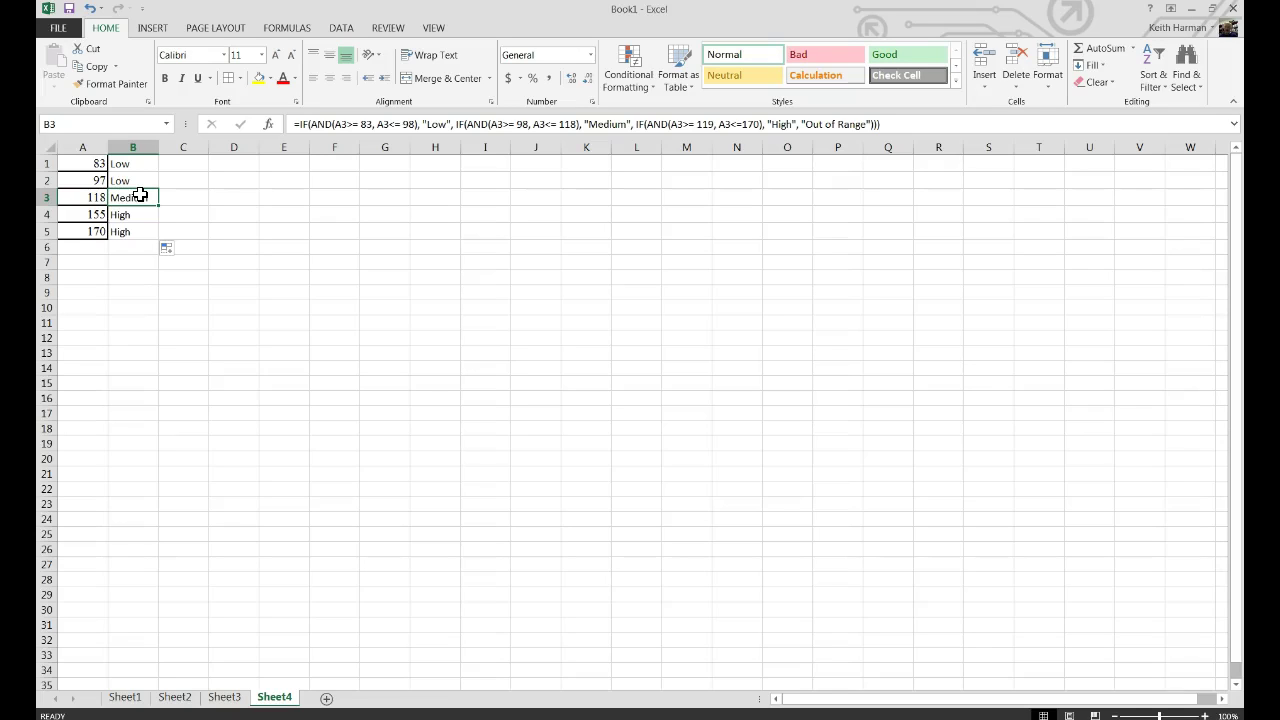
{"action": "left_click", "coordinate": [120, 216]}
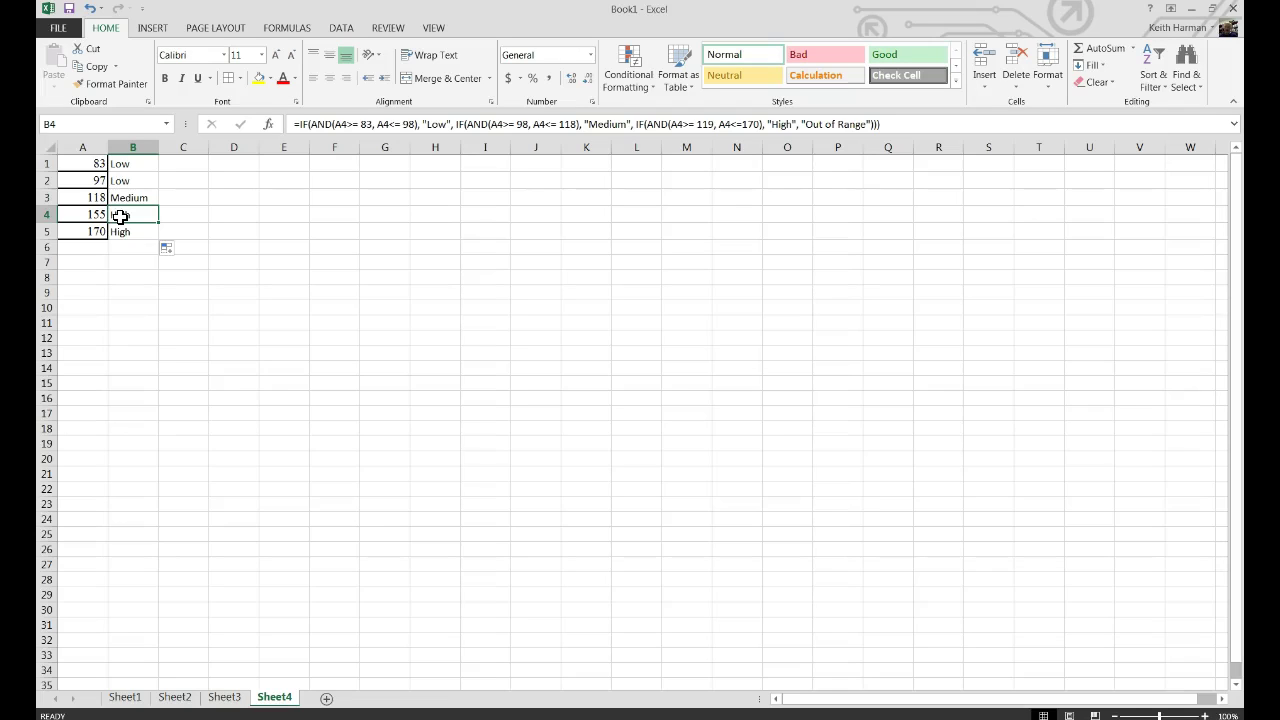
Select B5 to show its IF/AND formula, capture Sheet4, and paste the screenshot below the Sheet3 screenshot in the Word document EXAMPLE BISS 1123 Exam 2 Part 2
{"action": "left_click", "coordinate": [126, 231]}
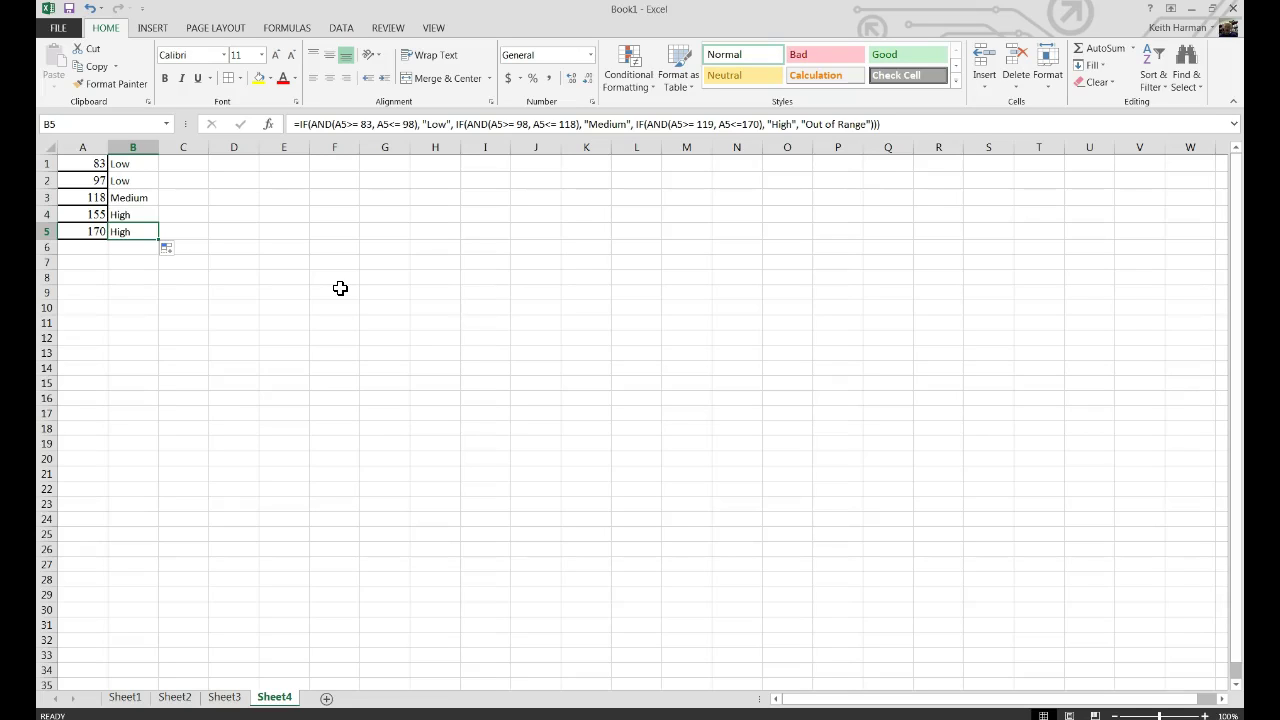
{"action": "mouse_move", "coordinate": [397, 705]}
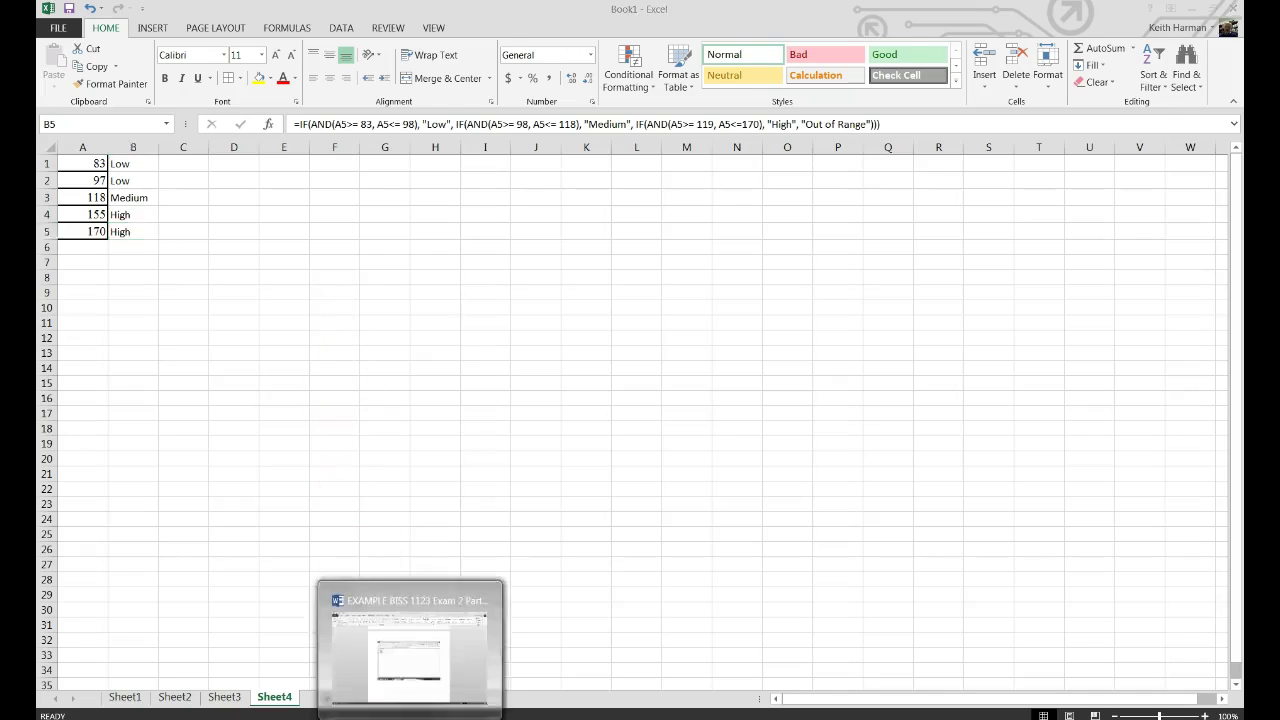
{"action": "left_click", "coordinate": [434, 663]}
{"action": "scroll", "coordinate": [450, 600], "scroll_direction": "down", "scroll_amount": 3}
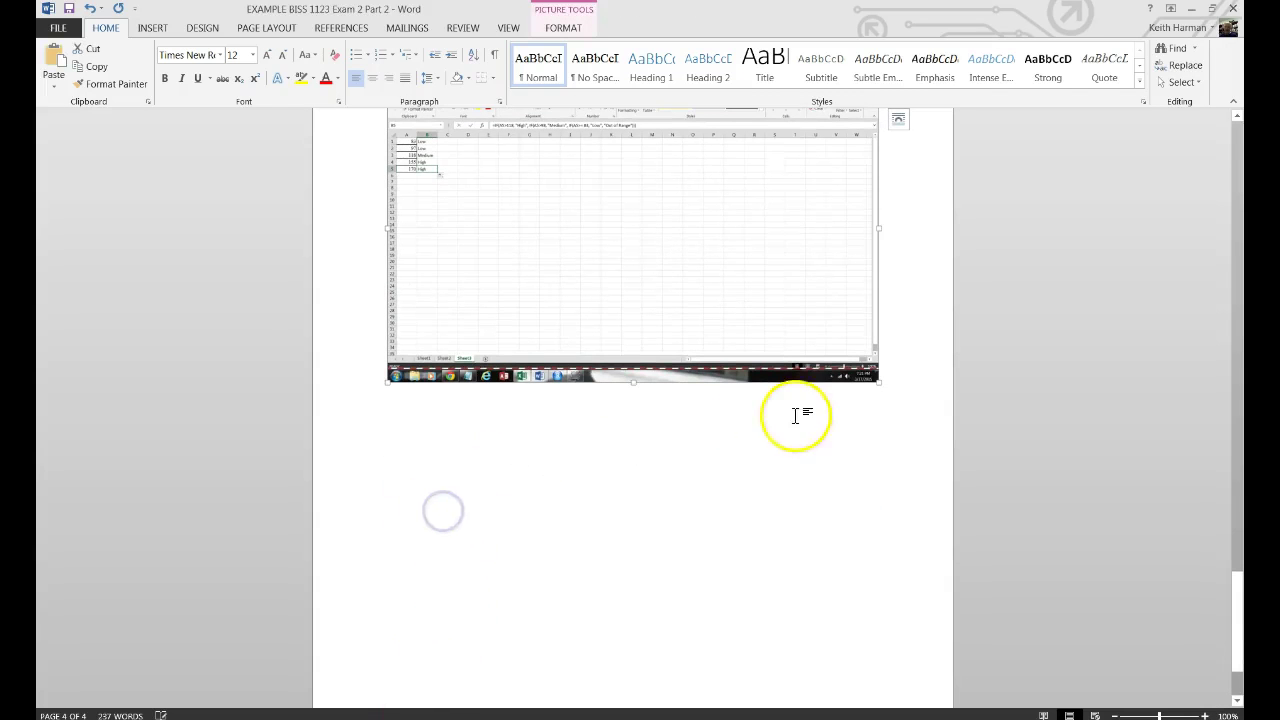
{"action": "left_click", "coordinate": [894, 423]}
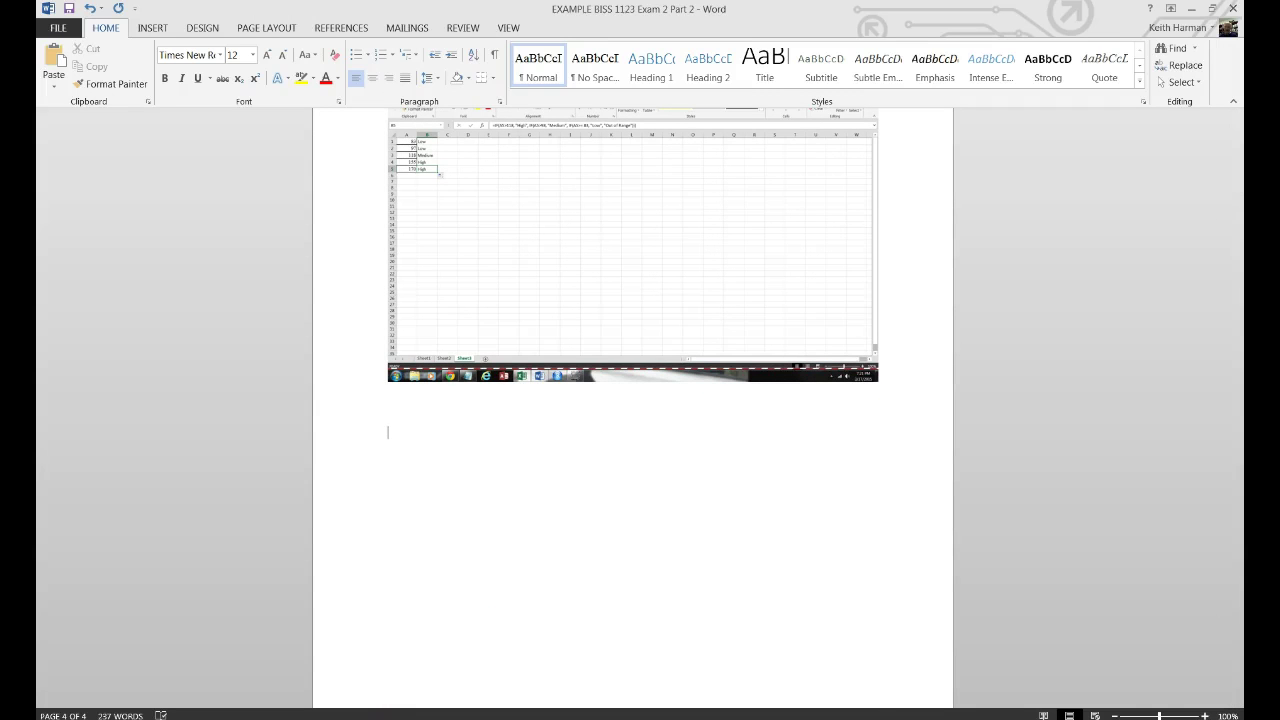
{"action": "key", "text": "ctrl+v"}
{"action": "left_click", "coordinate": [897, 448]}
Review the pasted worksheet screenshots in the document, from the lookup table solution through the nested IF to the IF/AND solution
{"action": "scroll", "coordinate": [901, 455], "scroll_direction": "up", "scroll_amount": 2}
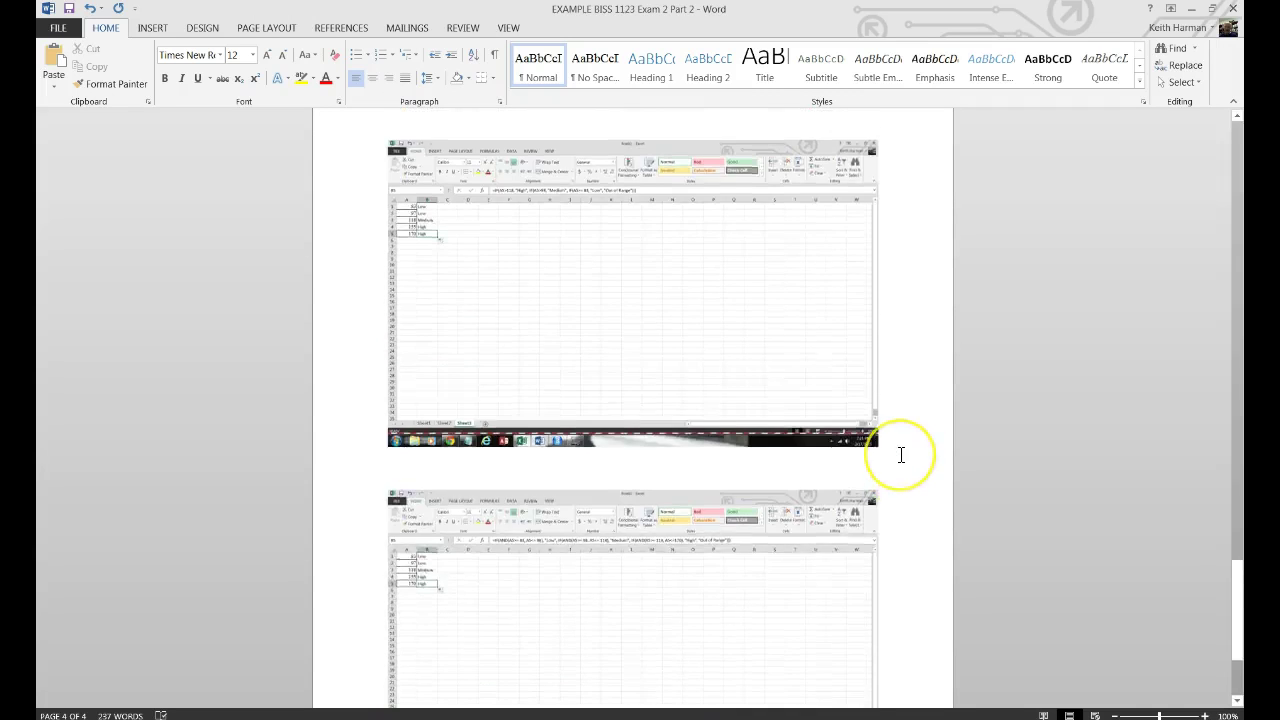
{"action": "scroll", "coordinate": [901, 455], "scroll_direction": "up", "scroll_amount": 3}
{"action": "scroll", "coordinate": [901, 455], "scroll_direction": "down", "scroll_amount": 5}
{"action": "scroll", "coordinate": [901, 455], "scroll_direction": "up", "scroll_amount": 2}
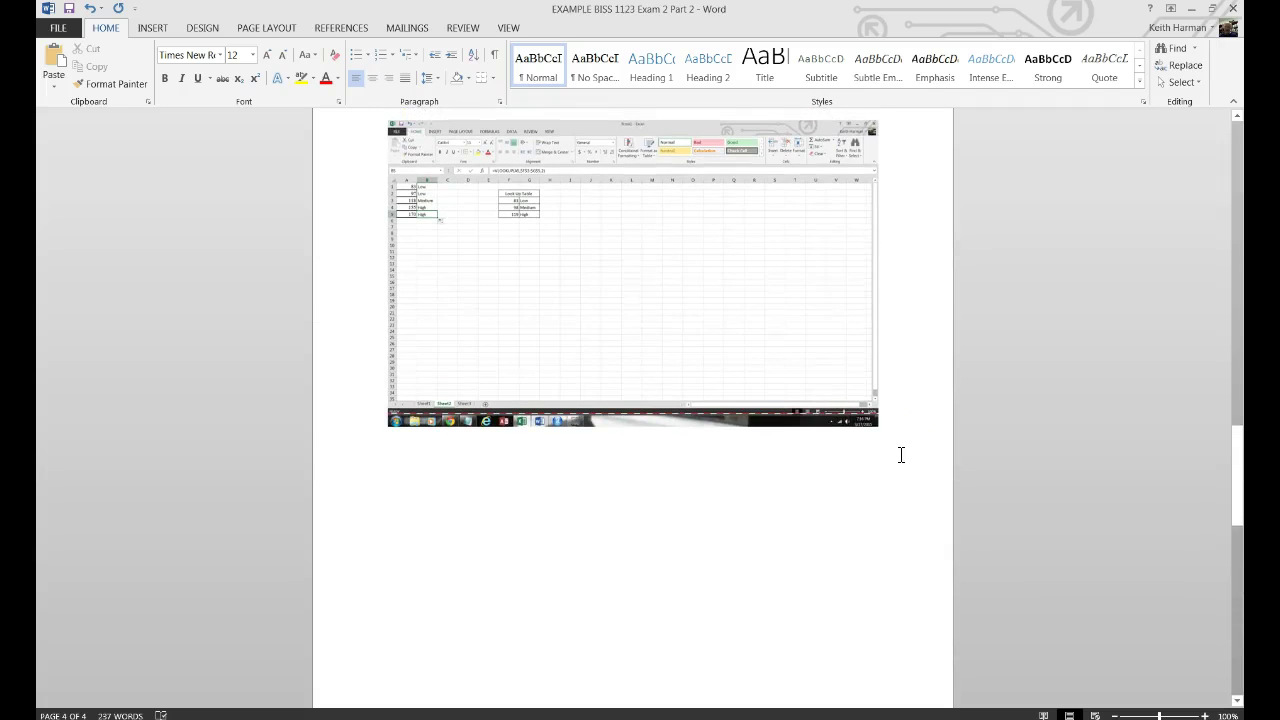
{"action": "left_click", "coordinate": [838, 540]}
{"action": "scroll", "coordinate": [837, 540], "scroll_direction": "down", "scroll_amount": 3}
{"action": "scroll", "coordinate": [837, 540], "scroll_direction": "down", "scroll_amount": 8}
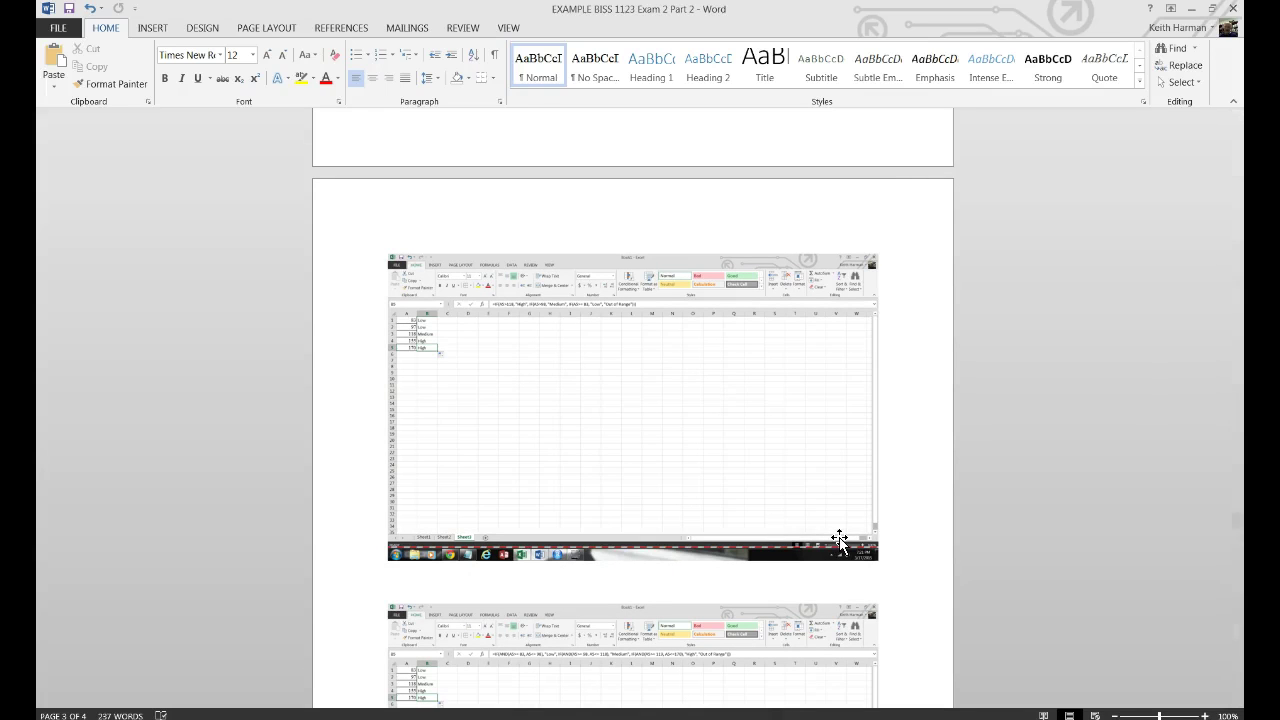
{"action": "scroll", "coordinate": [838, 540], "scroll_direction": "down", "scroll_amount": 5}
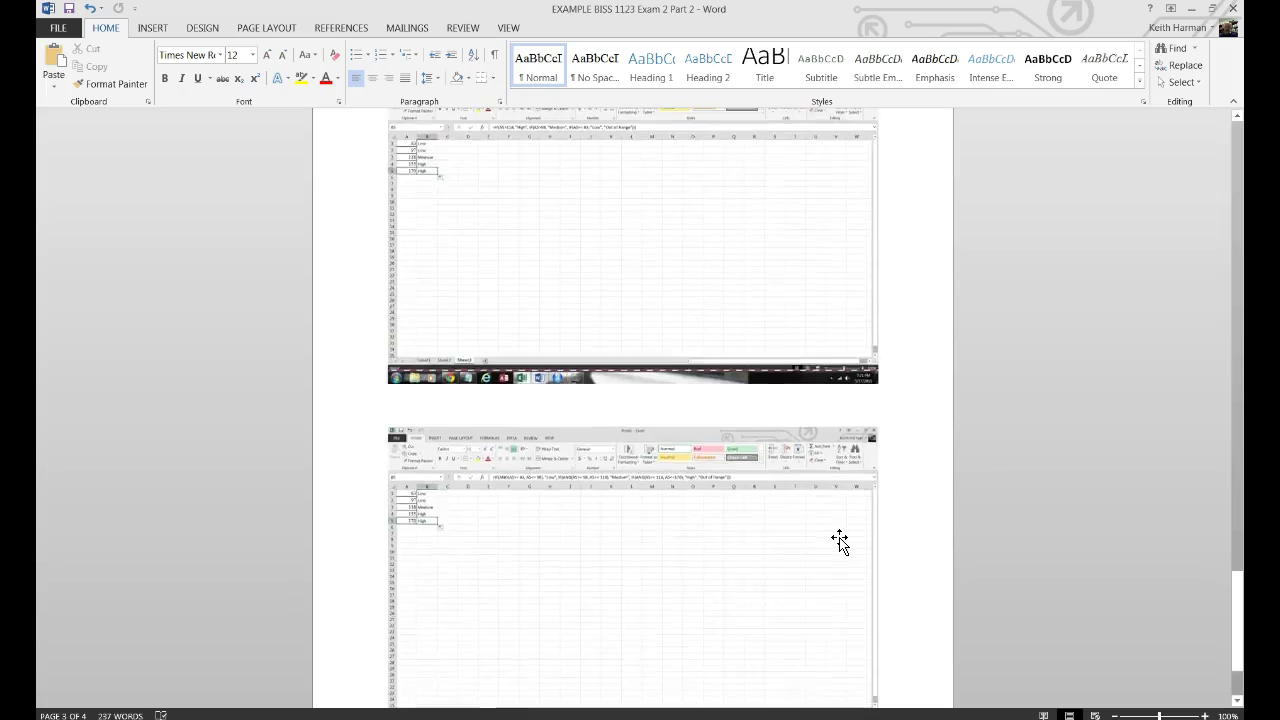
{"action": "scroll", "coordinate": [838, 540], "scroll_direction": "down", "scroll_amount": 1}
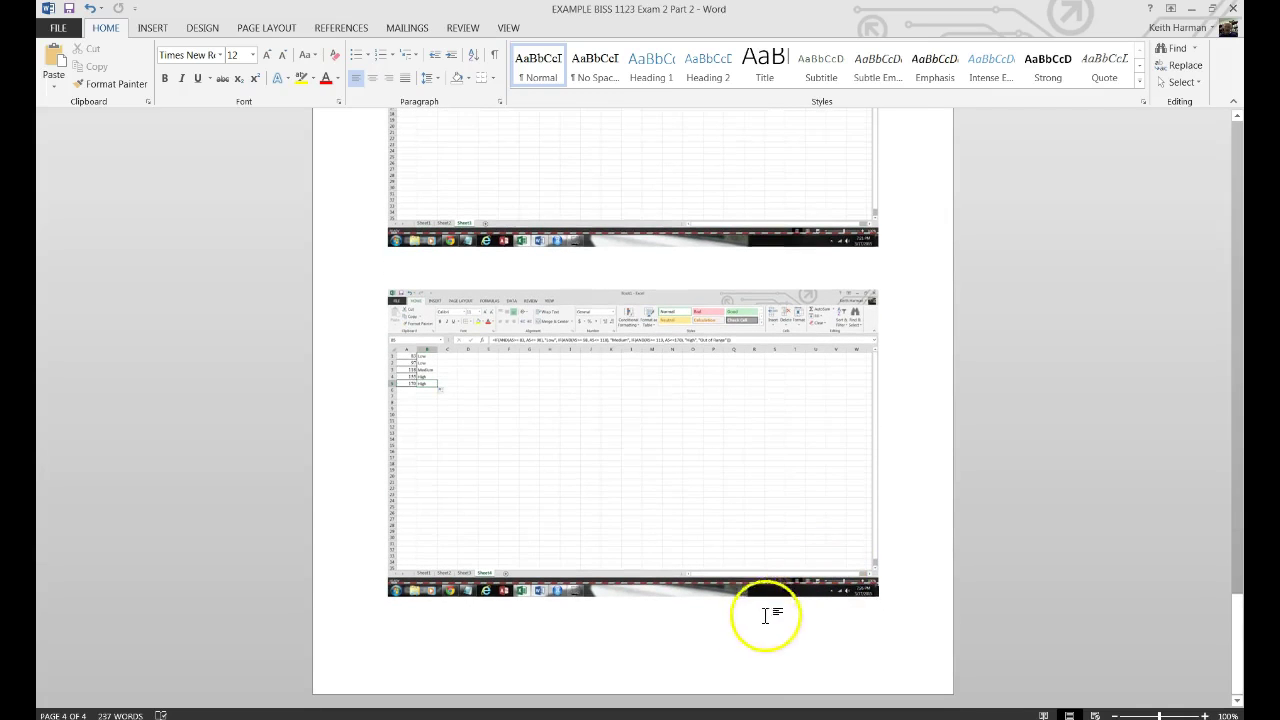